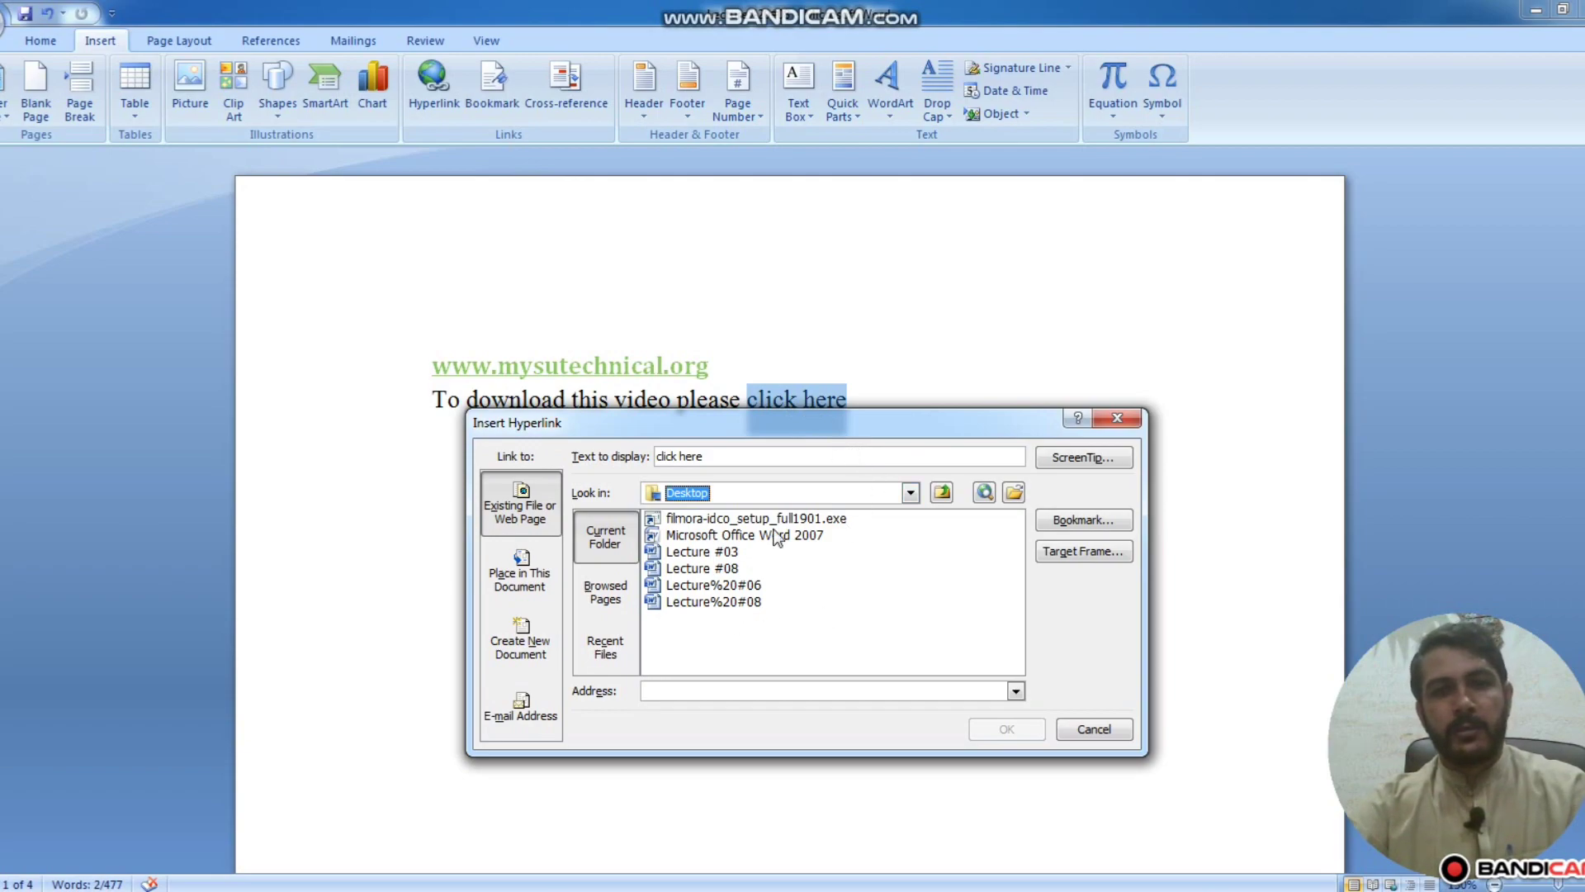
pyautogui.click(745, 687)
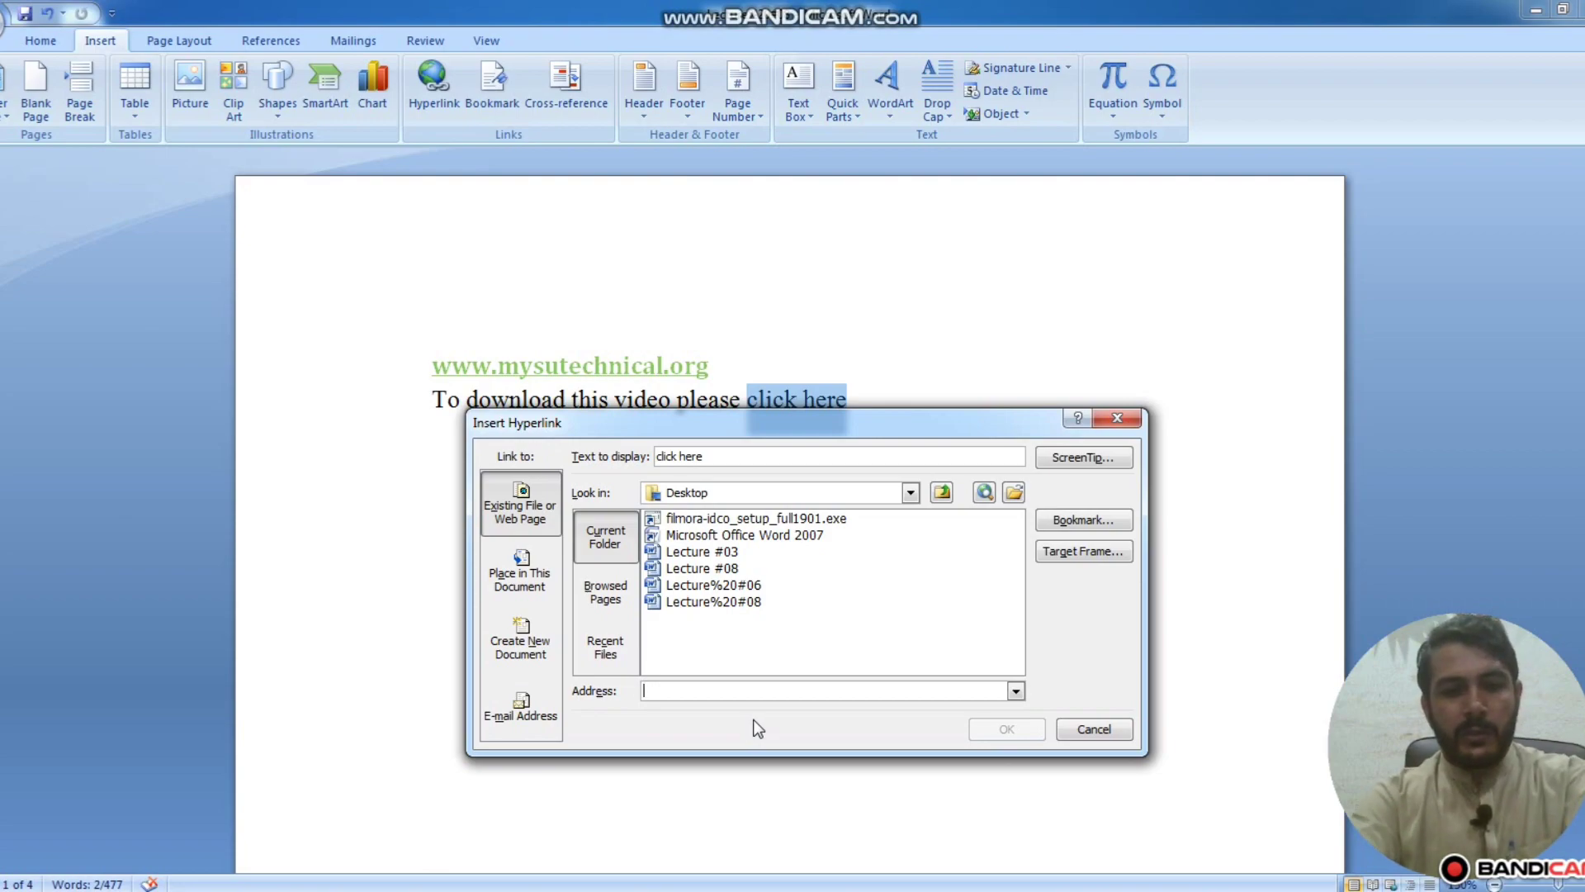
pyautogui.write('w')
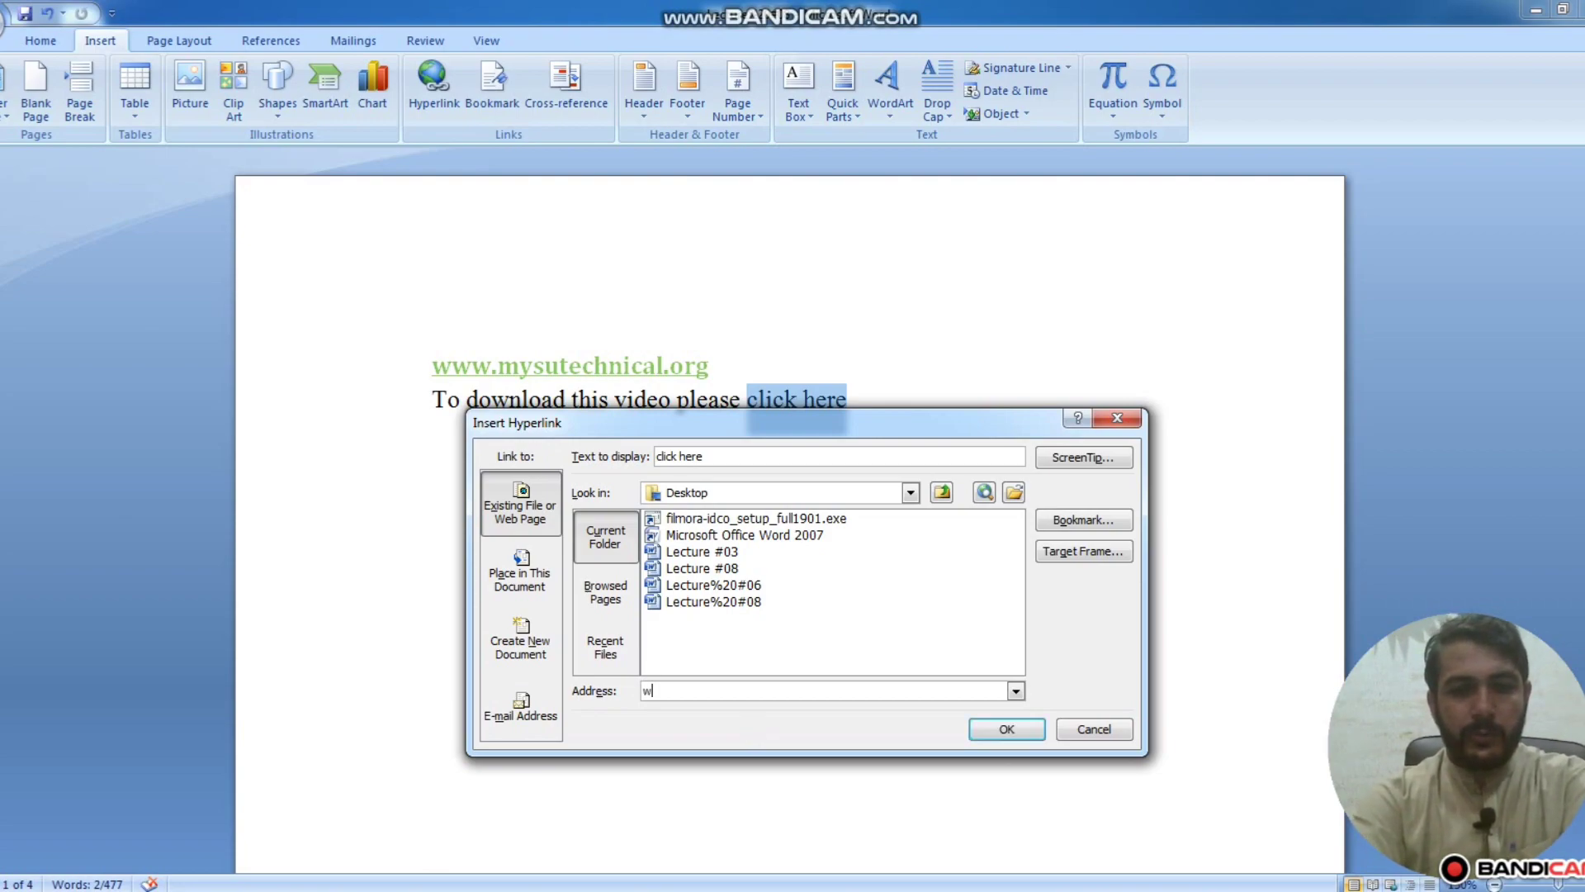
pyautogui.write('ww.mysutechni')
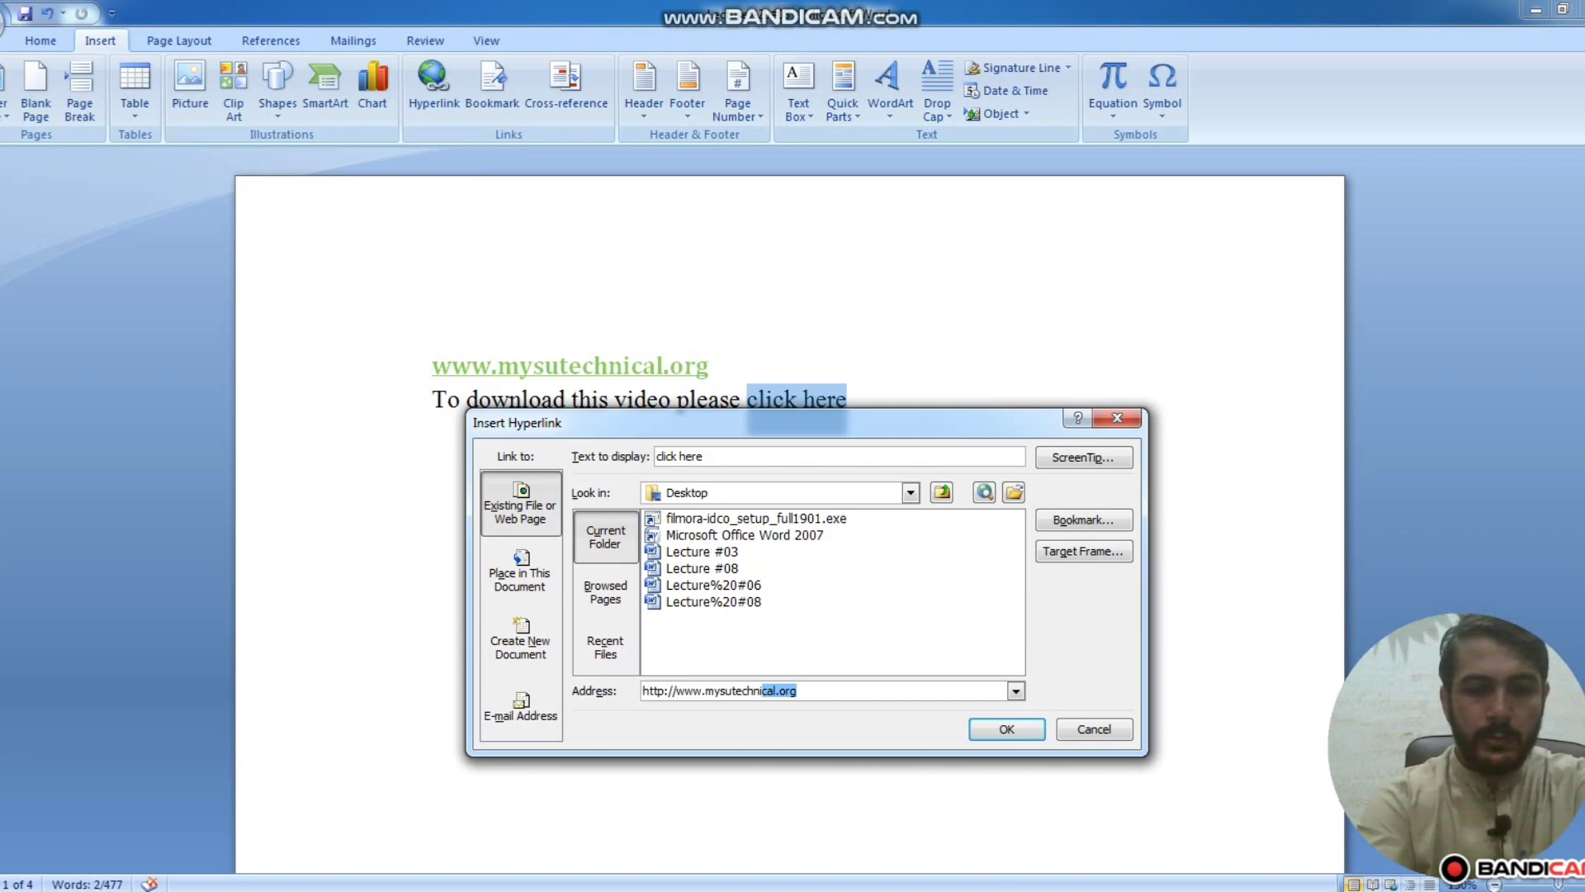
pyautogui.write('al.')
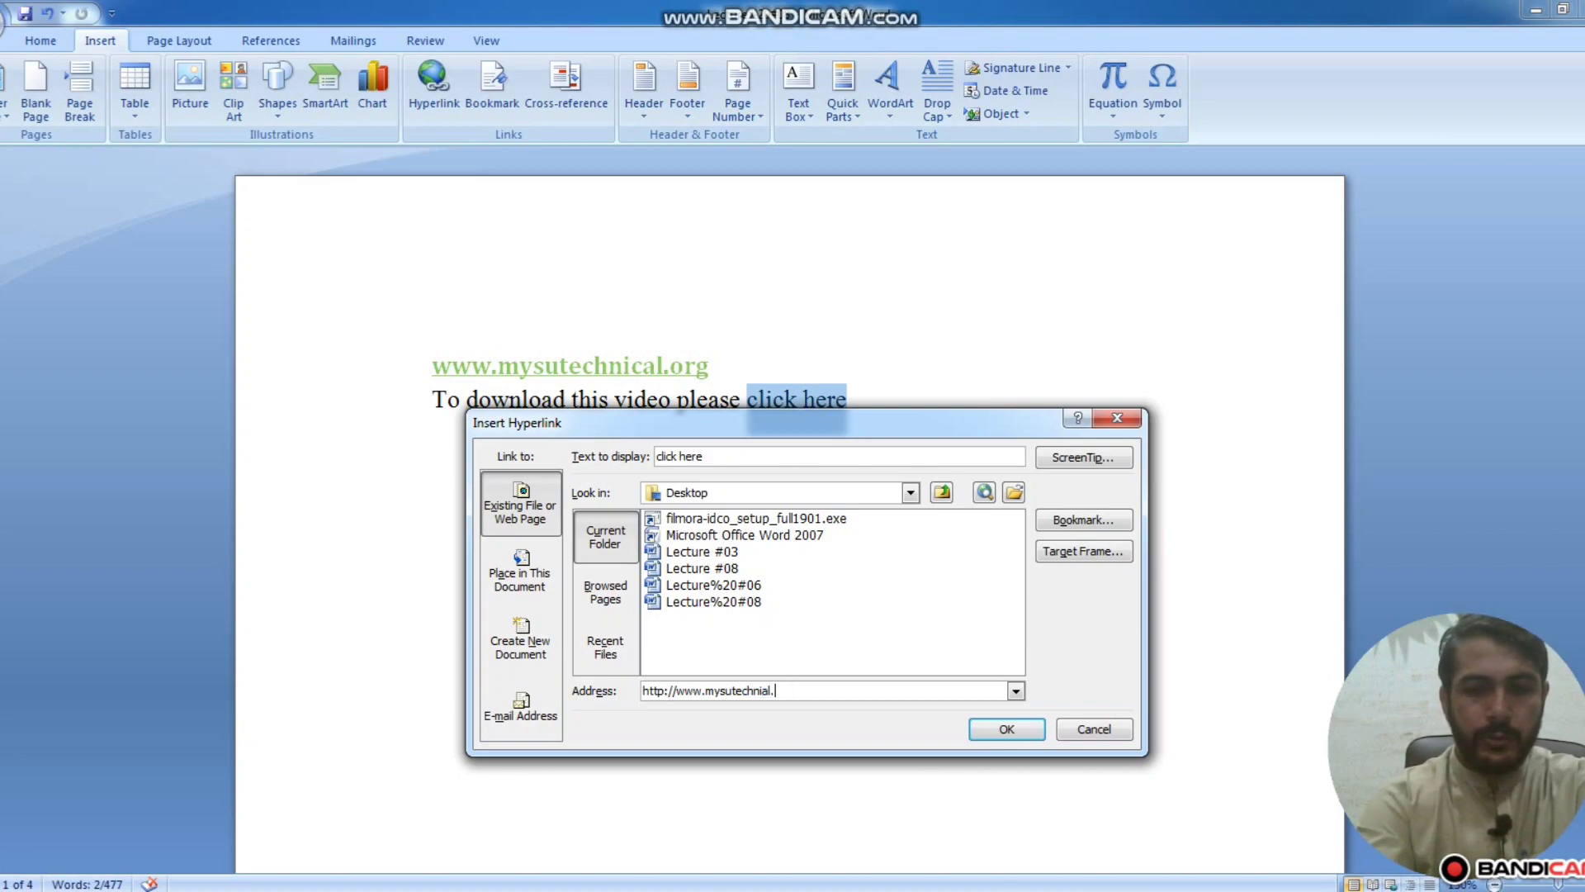
pyautogui.write('org')
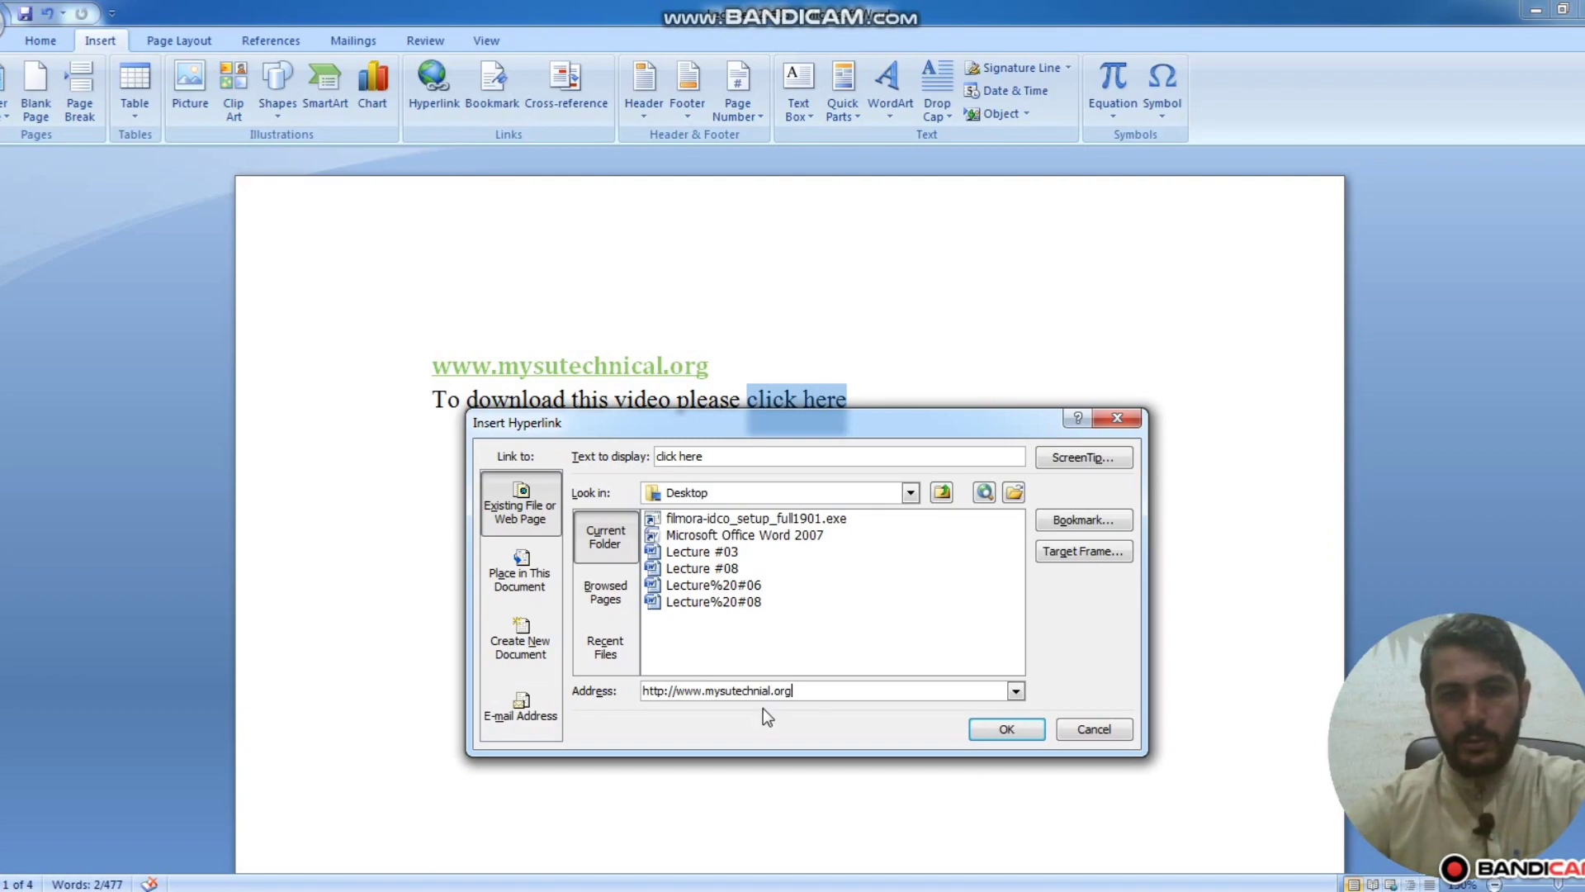
pyautogui.click(1003, 729)
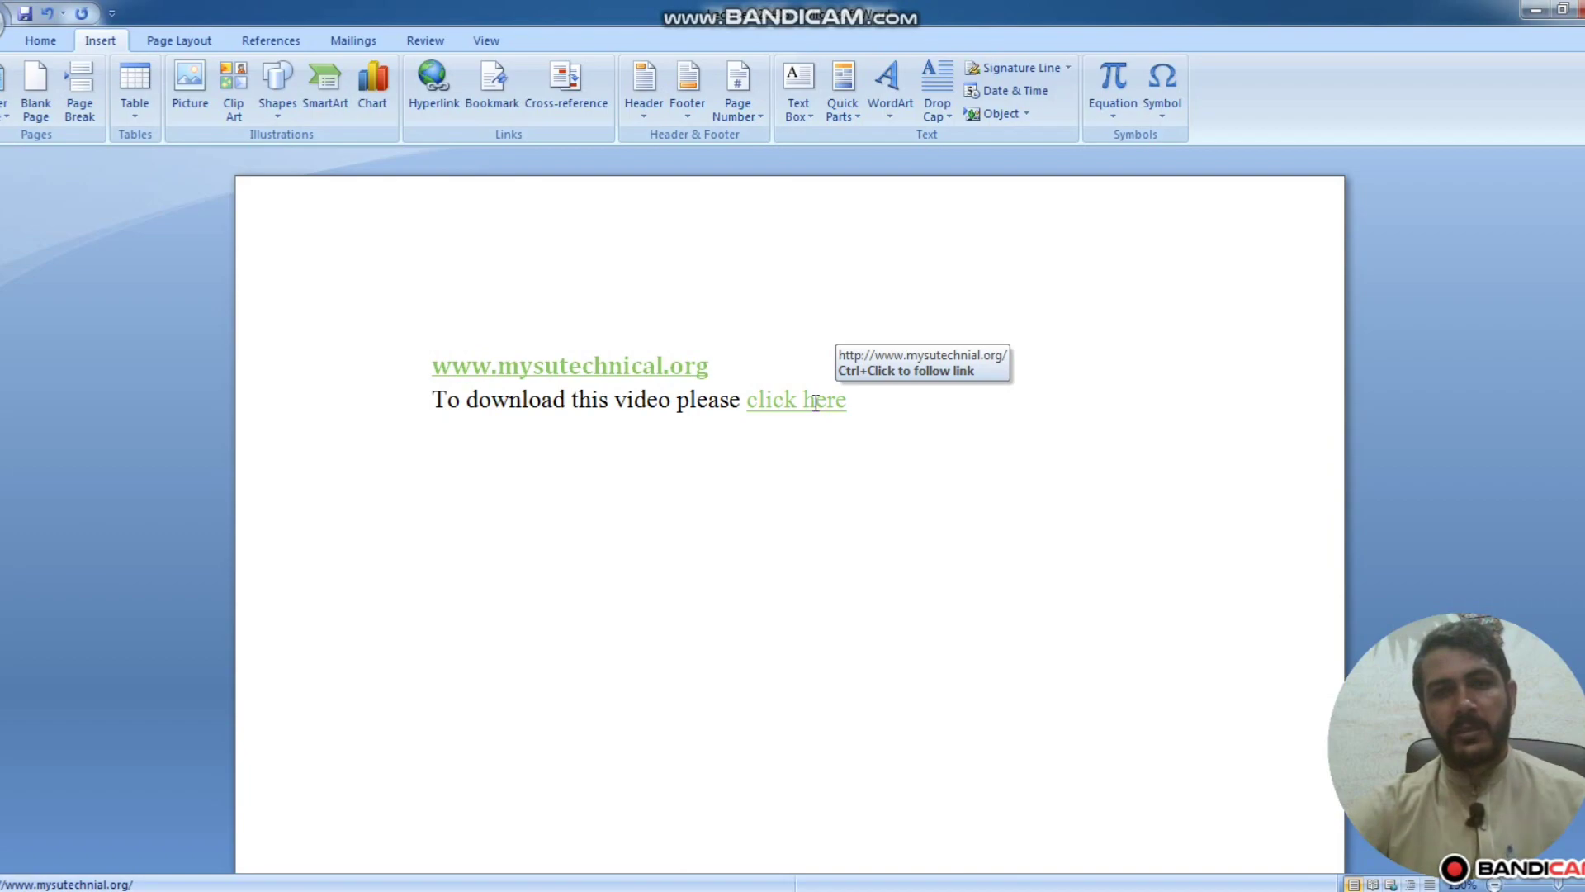
pyautogui.tripleClick(775, 419)
pyautogui.click(792, 477)
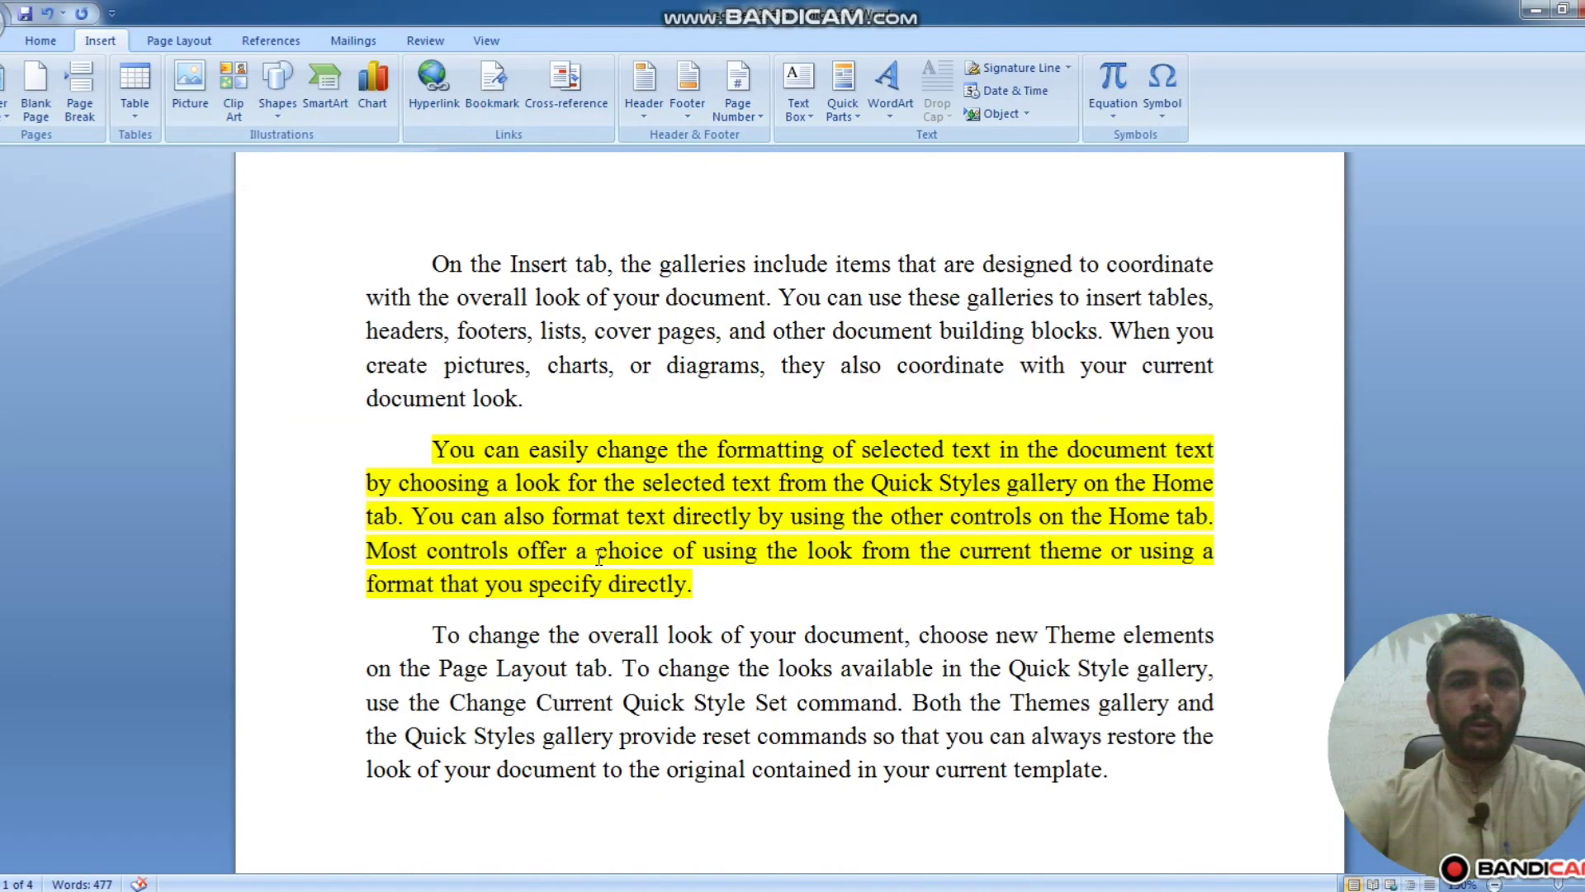
# Remove the yellow highlight from the paragraph beginning "You can easily change the formatting"
pyautogui.scroll(1, 597, 557)
pyautogui.moveTo(715, 669); pyautogui.dragTo(336, 520)
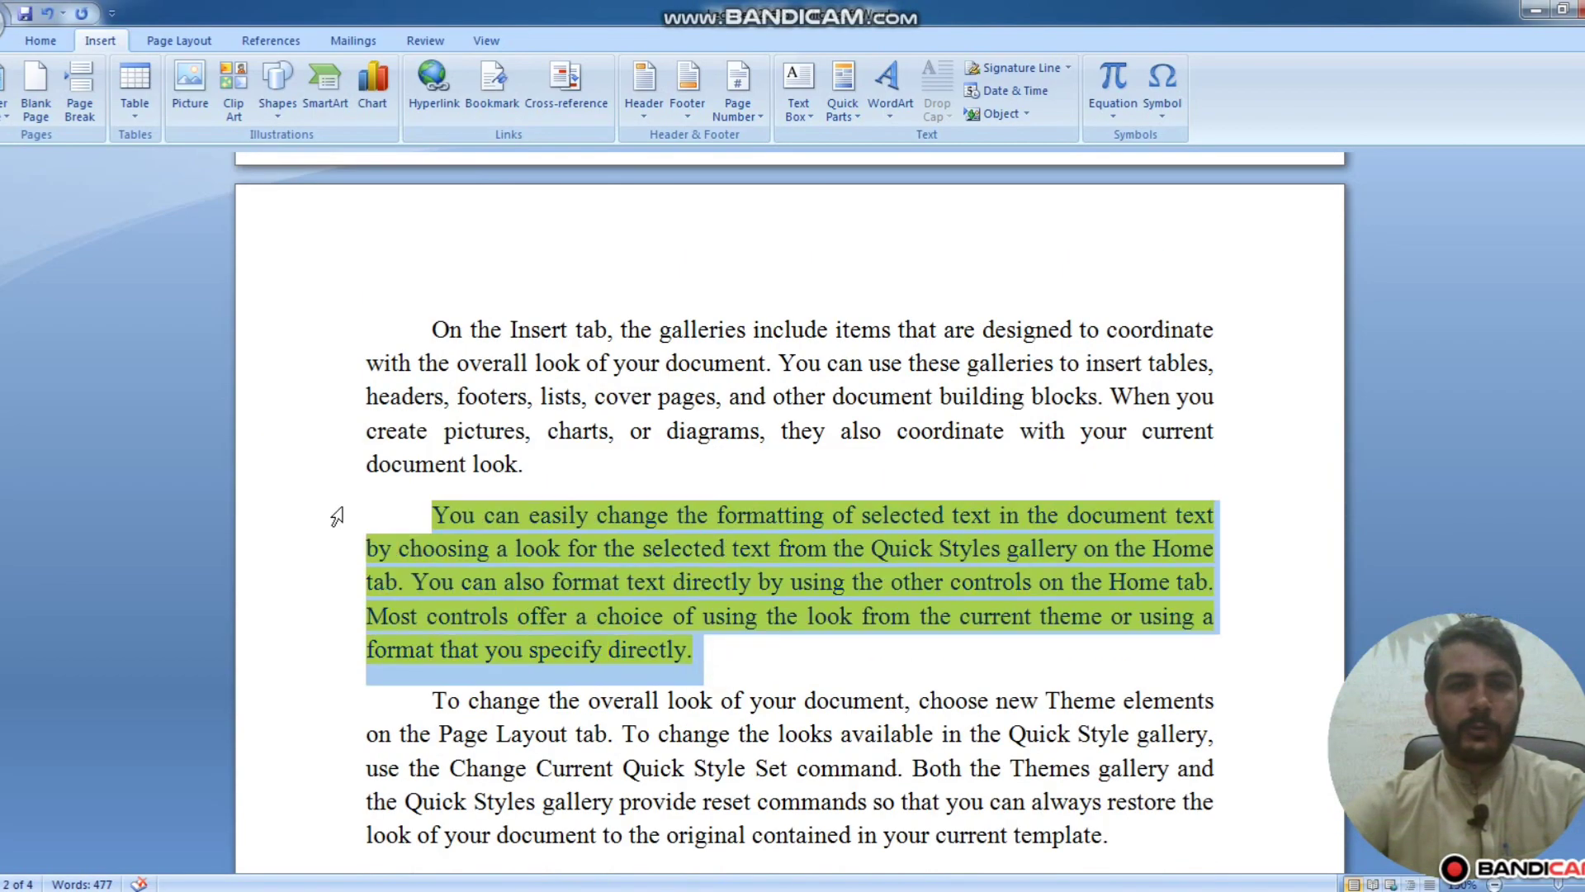
pyautogui.click(39, 45)
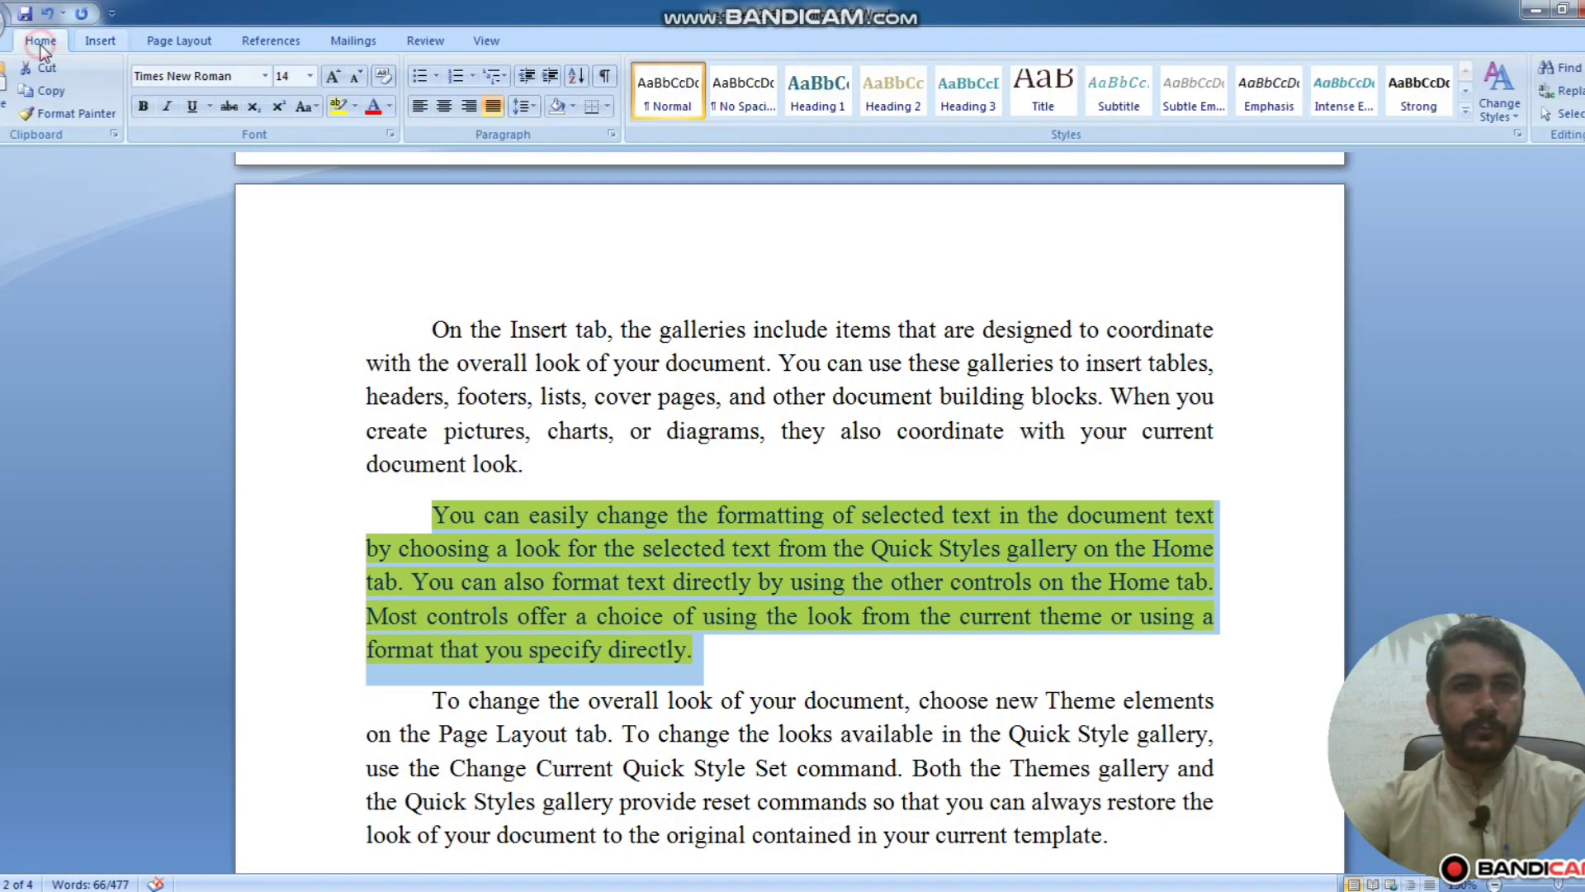
pyautogui.moveTo(644, 486); pyautogui.dragTo(343, 370)
pyautogui.click(70, 113)
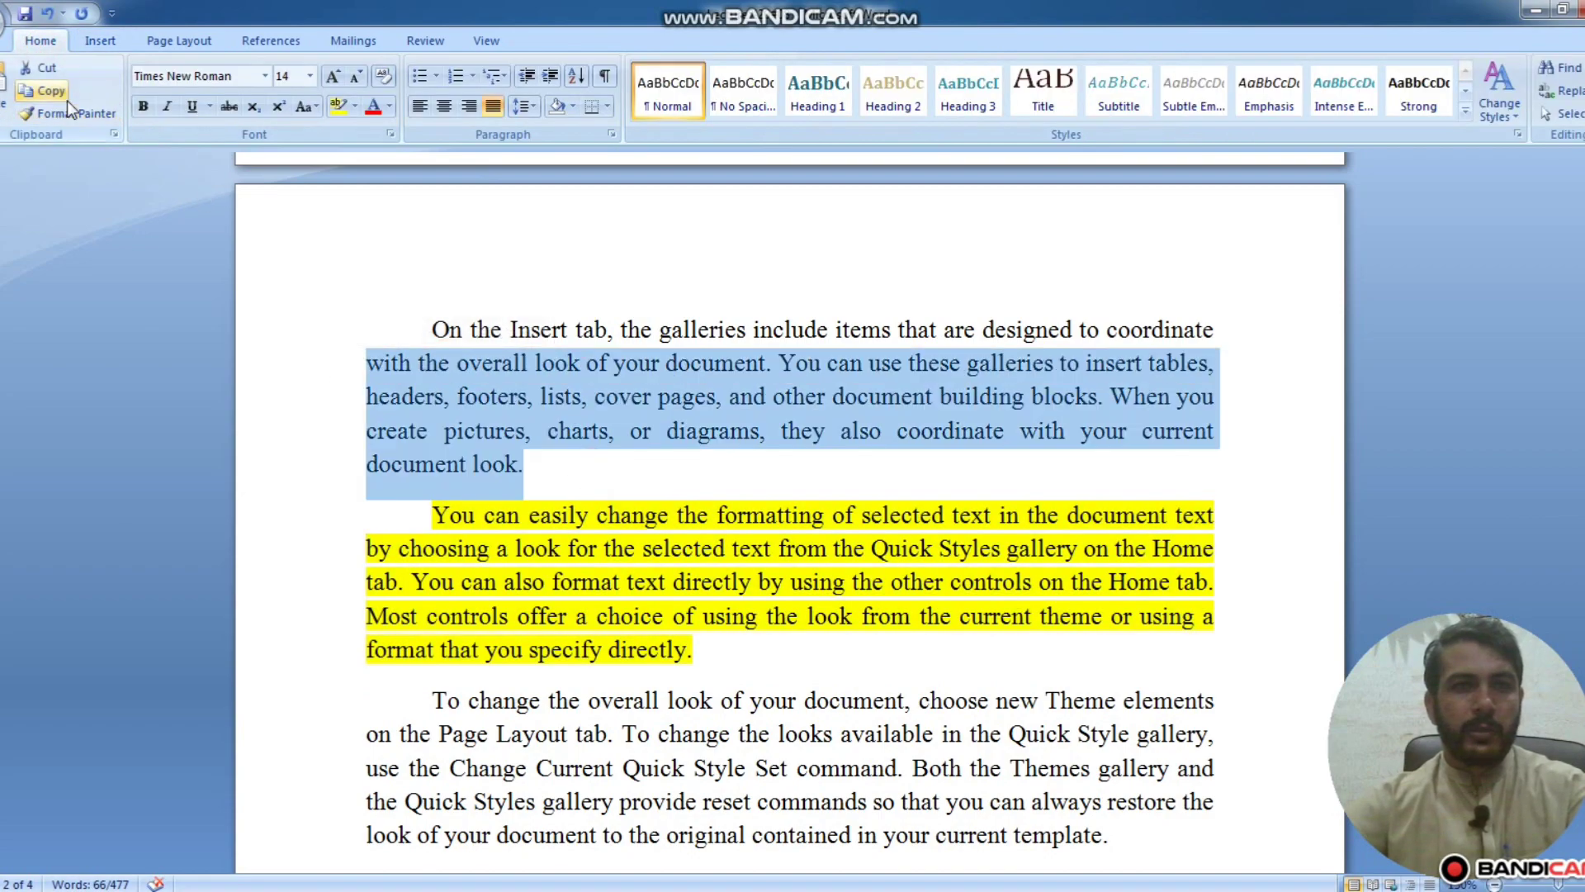
pyautogui.moveTo(723, 652); pyautogui.dragTo(402, 515)
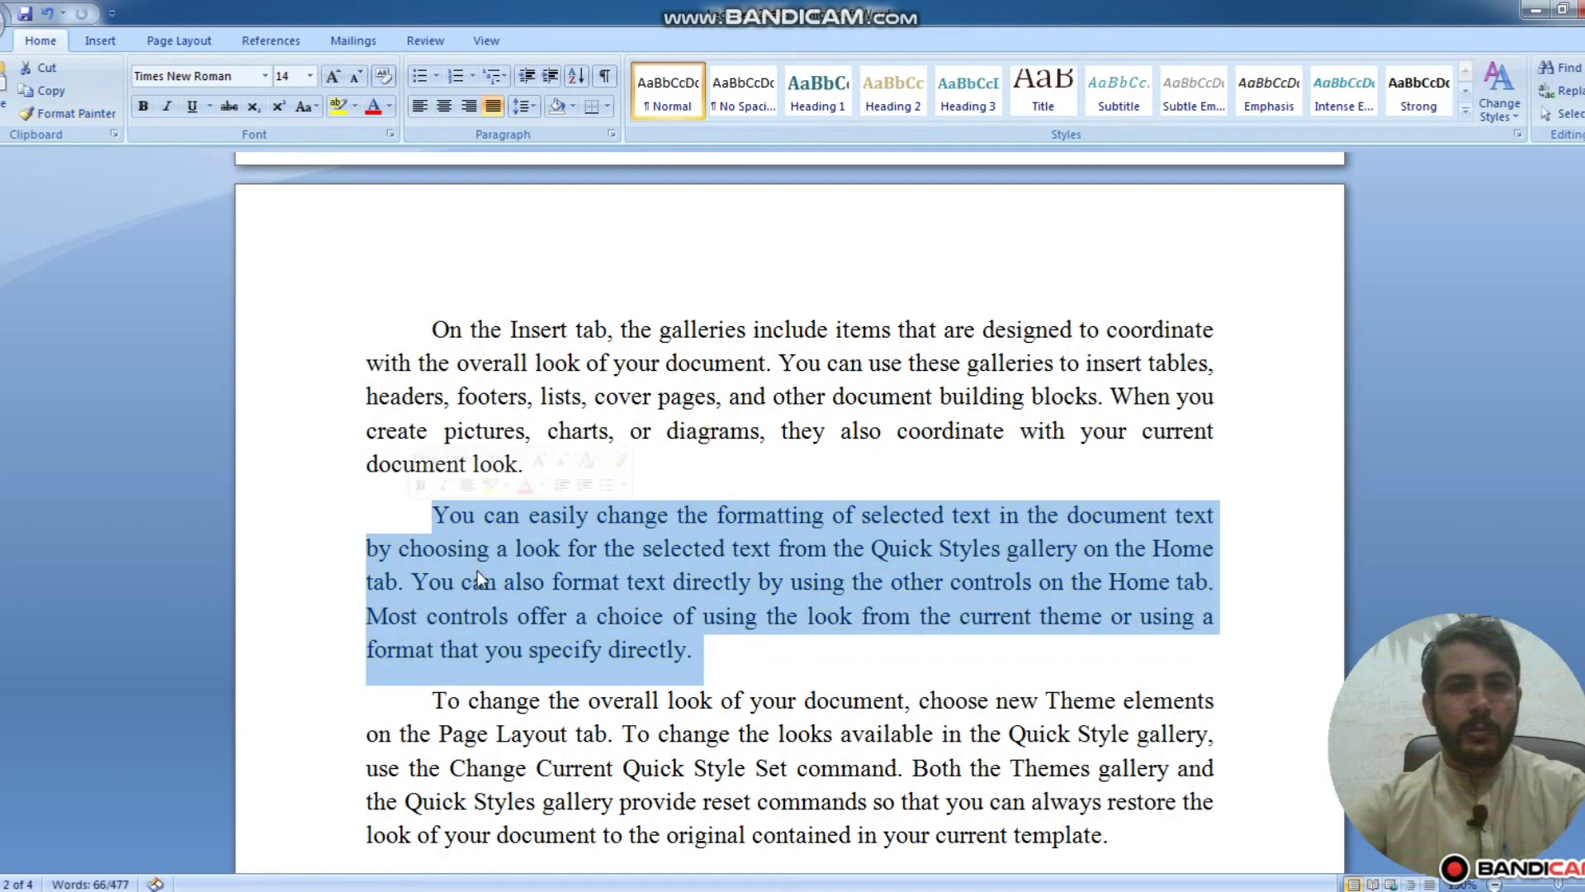
pyautogui.click(713, 582)
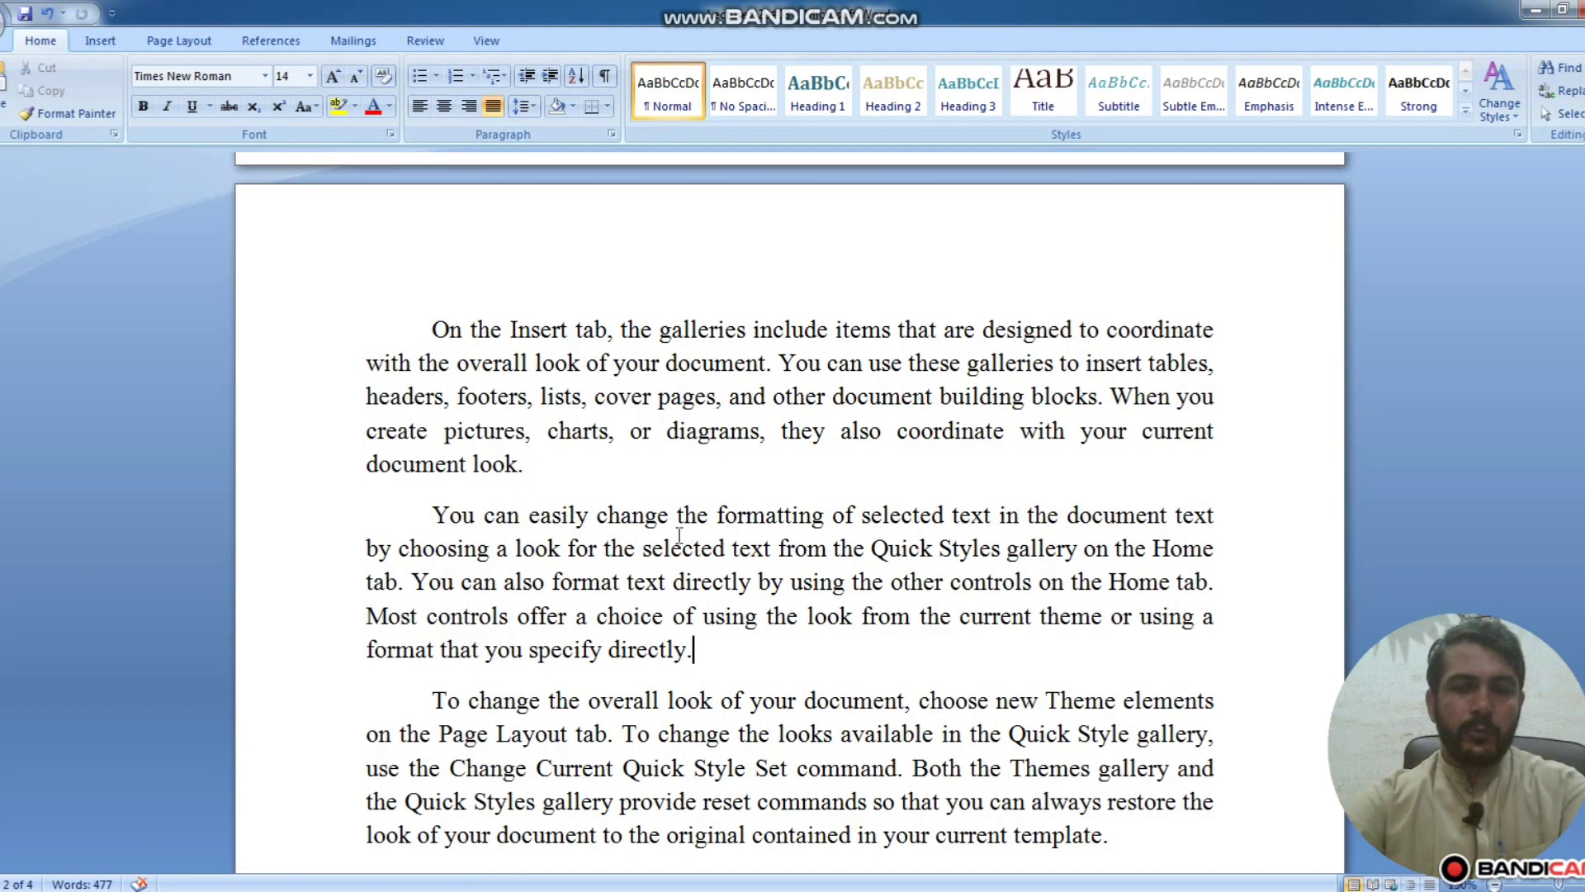
pyautogui.click(435, 330)
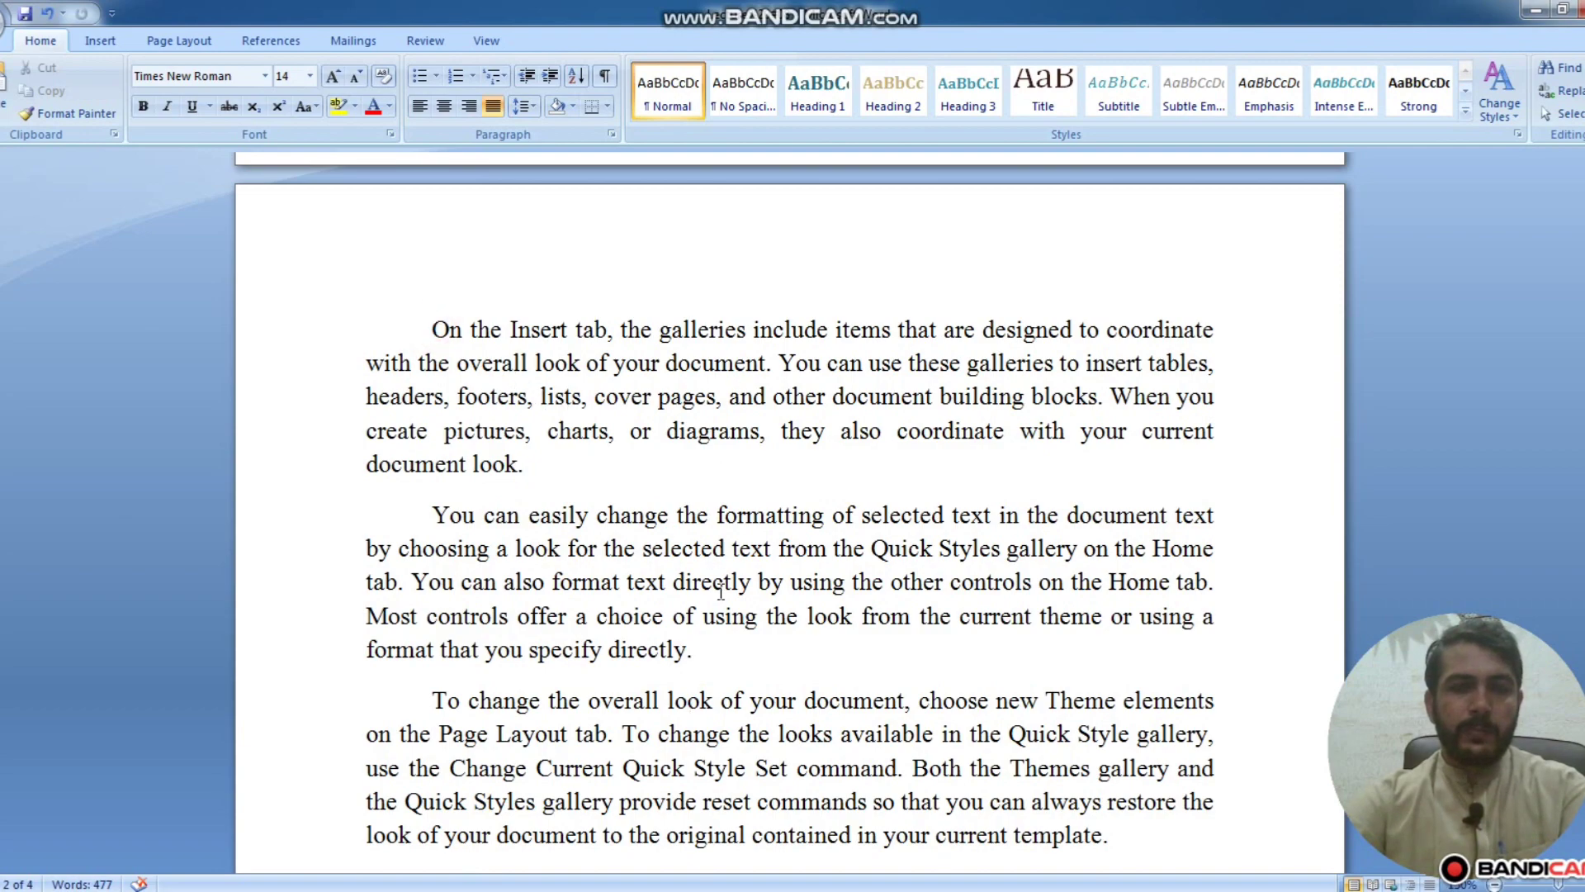
pyautogui.scroll(-10, 735, 700)
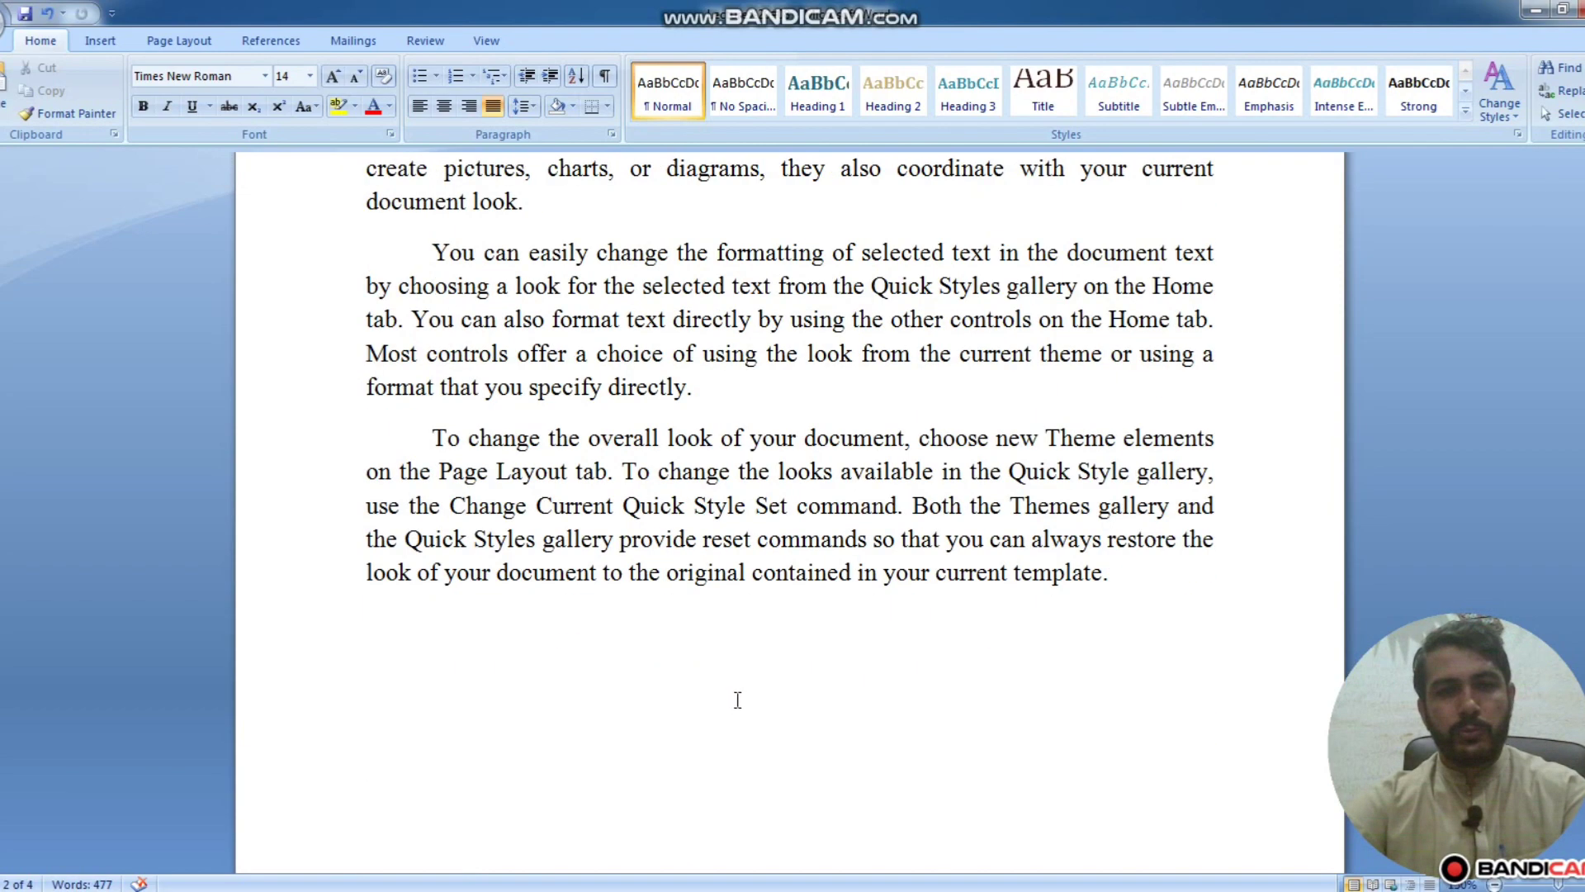
pyautogui.scroll(8, 746, 691)
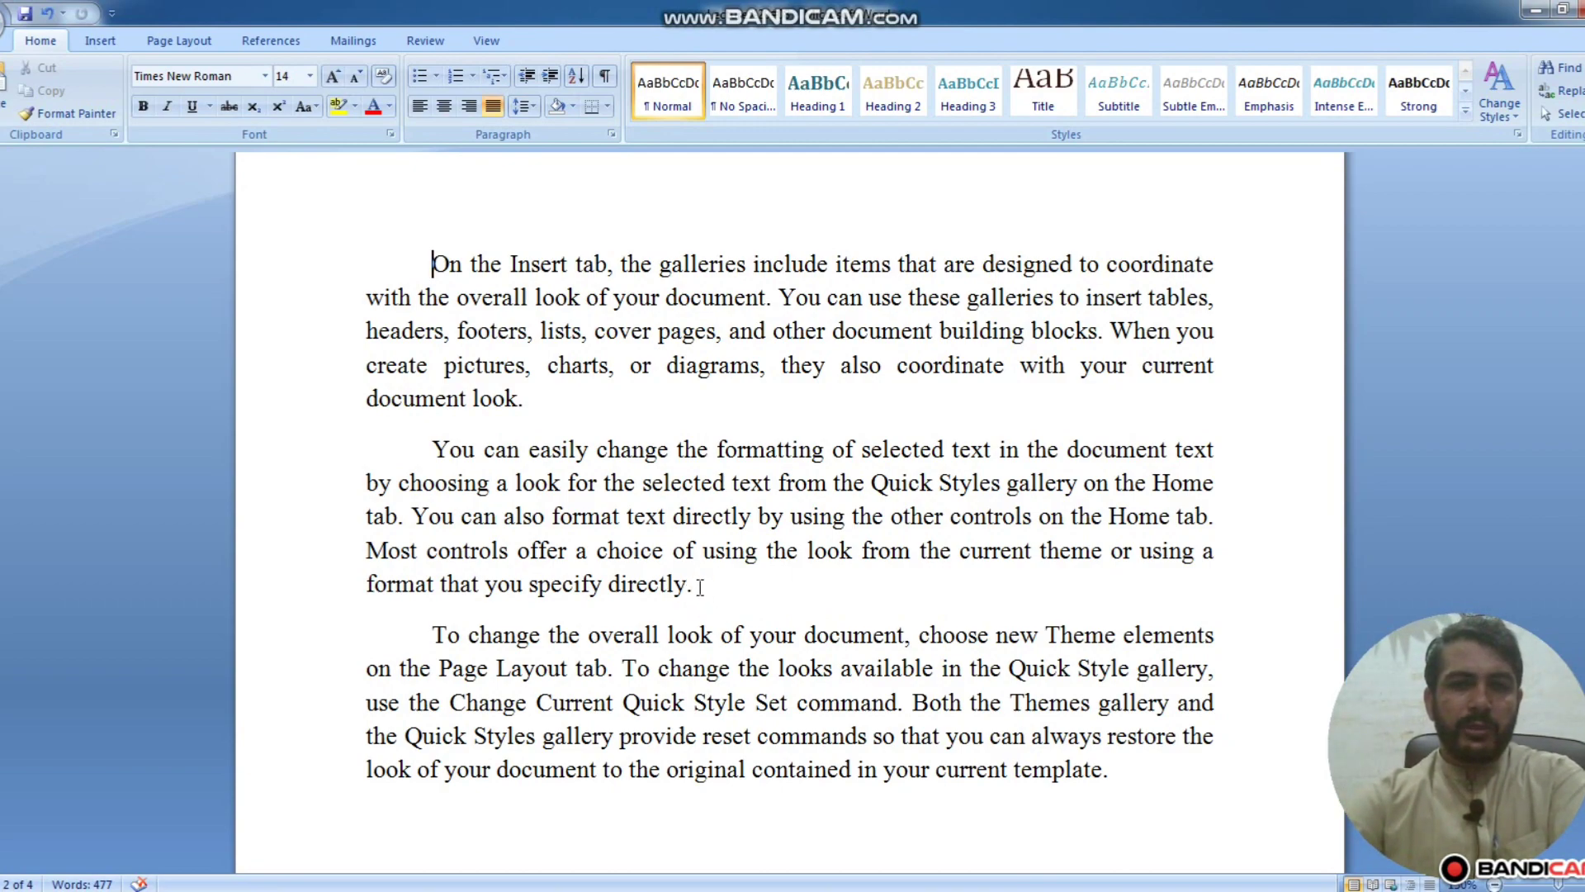
pyautogui.moveTo(693, 586); pyautogui.dragTo(372, 453)
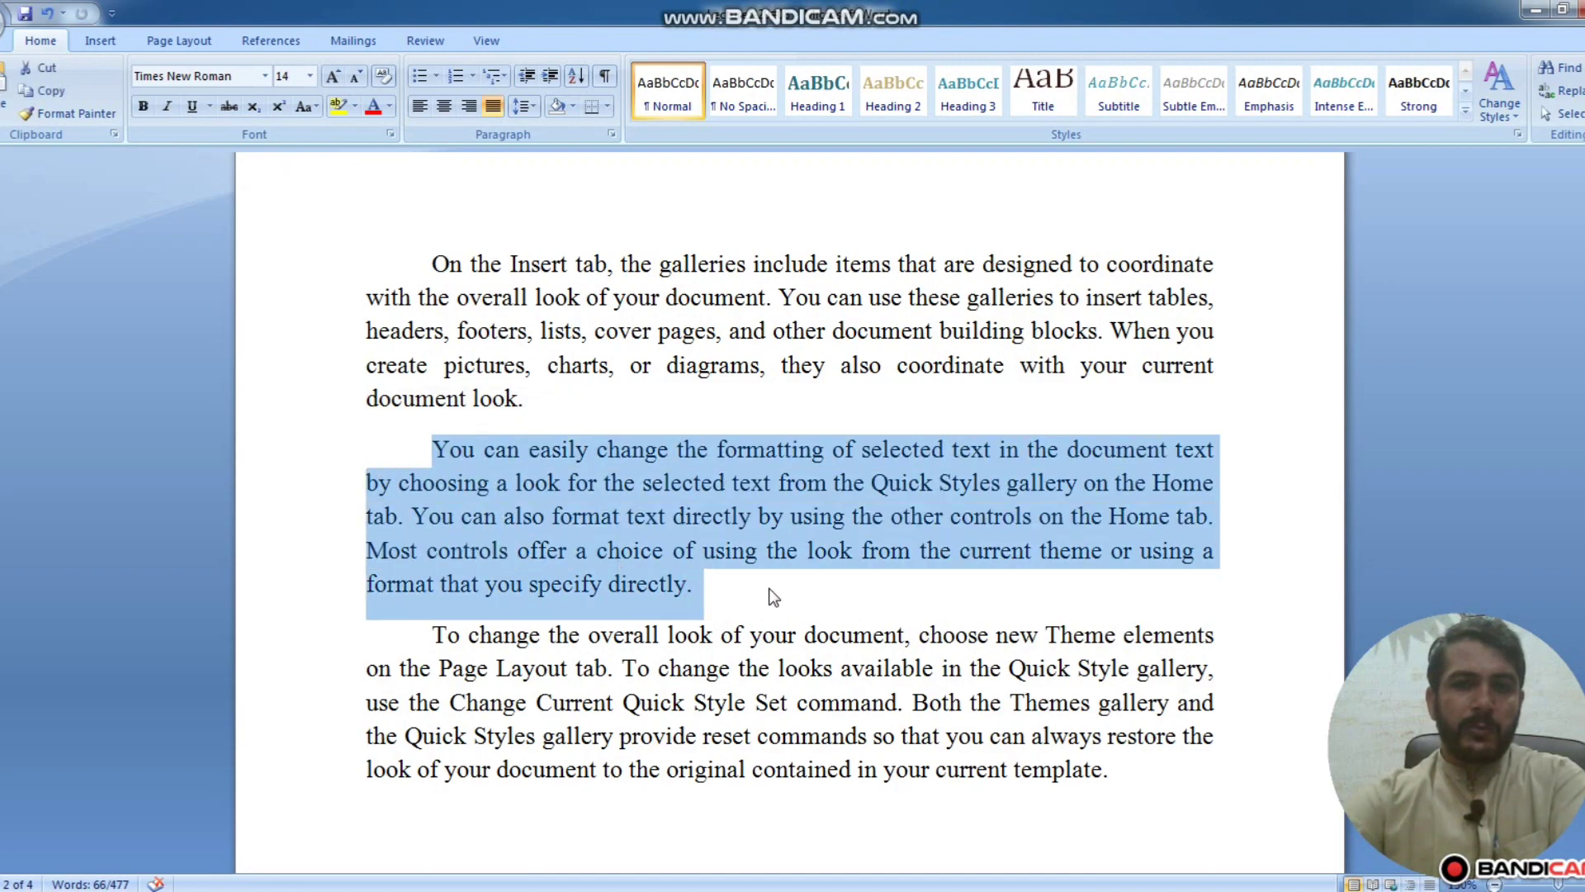
pyautogui.click(698, 596)
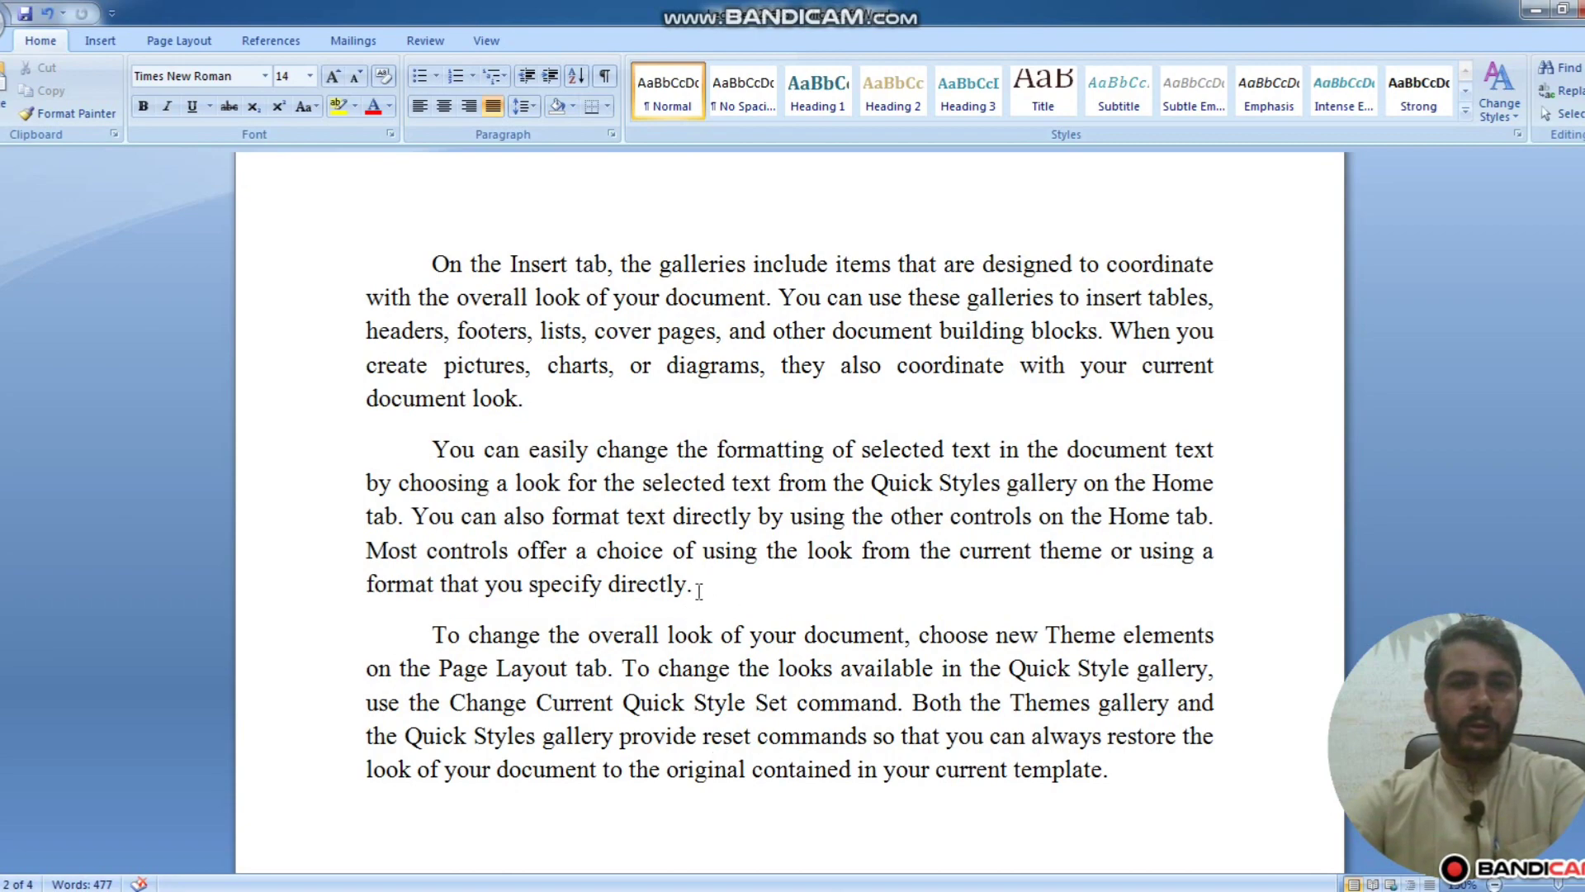
# Highlight the whole paragraph beginning "You can easily change the formatting" in yellow
pyautogui.moveTo(721, 582); pyautogui.dragTo(400, 458)
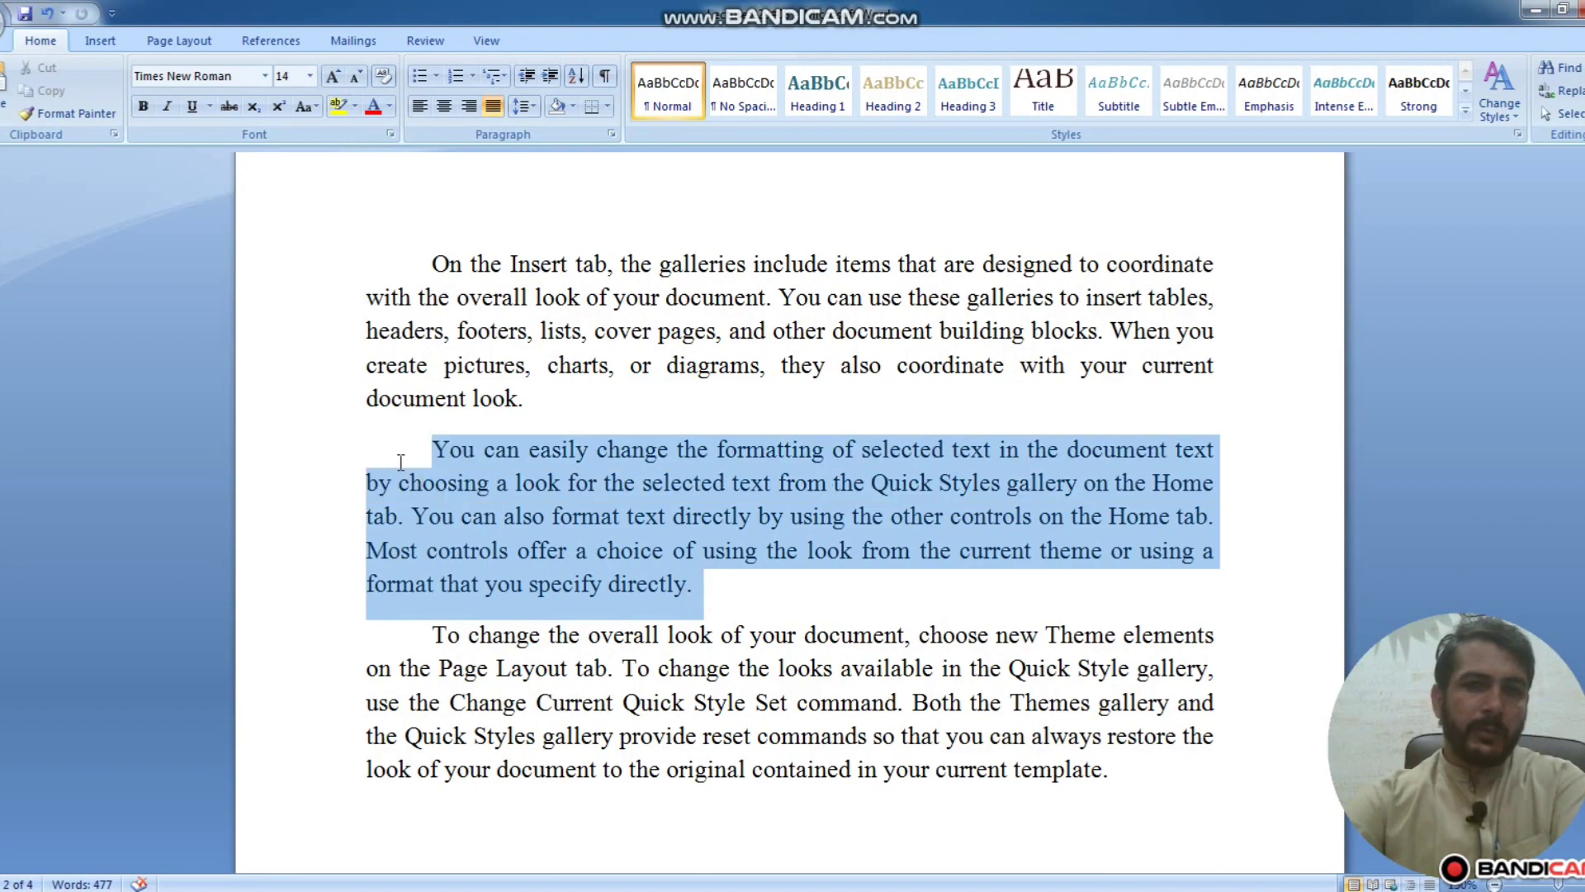
pyautogui.scroll(6, 524, 435)
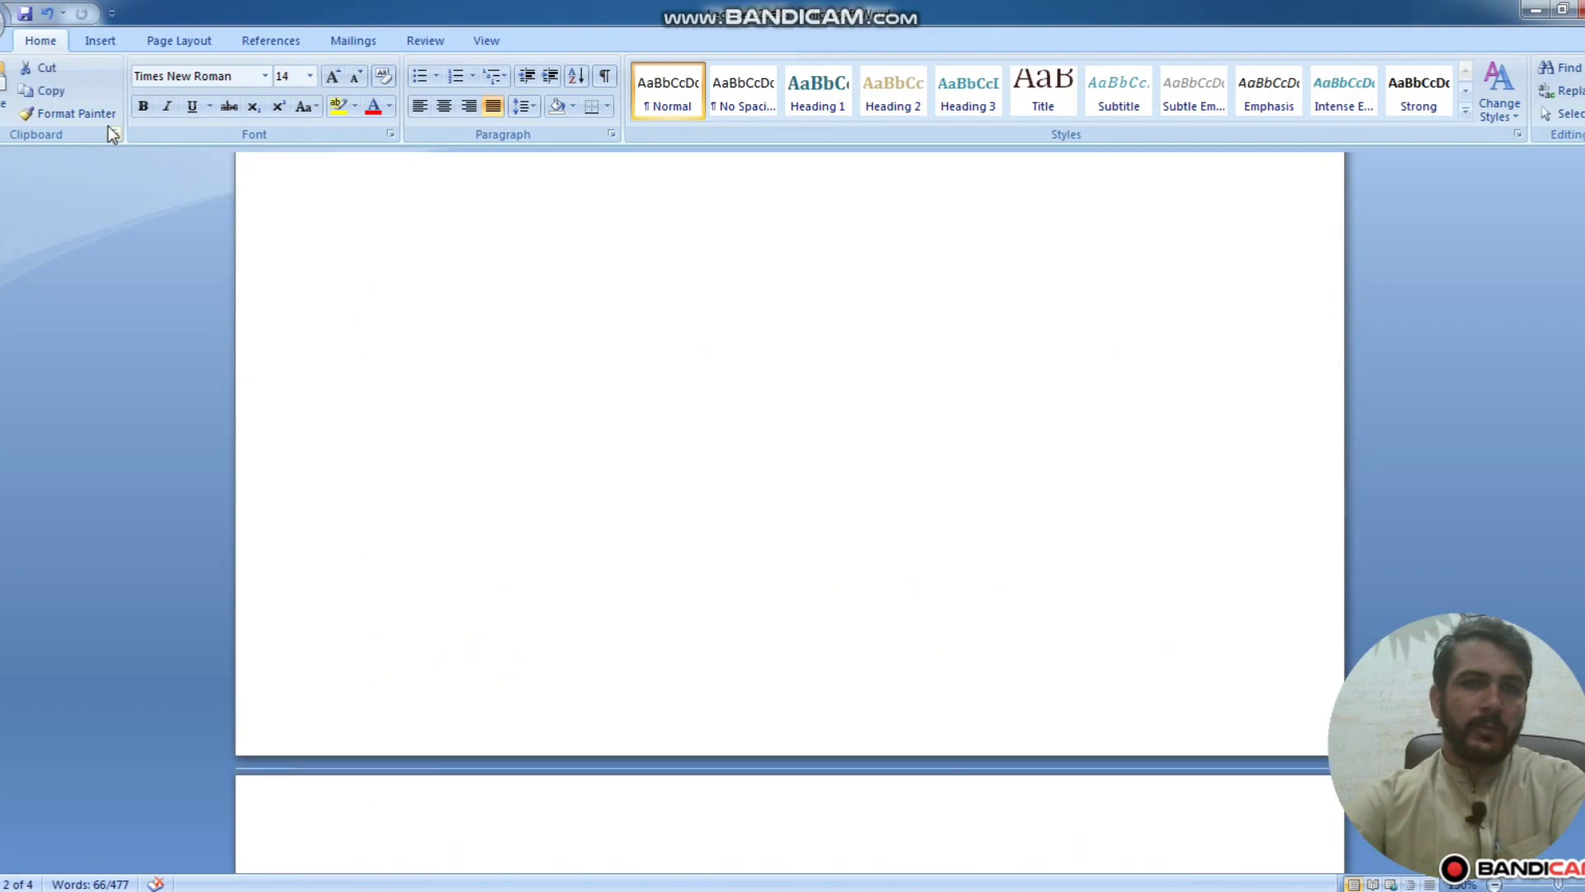
pyautogui.click(337, 105)
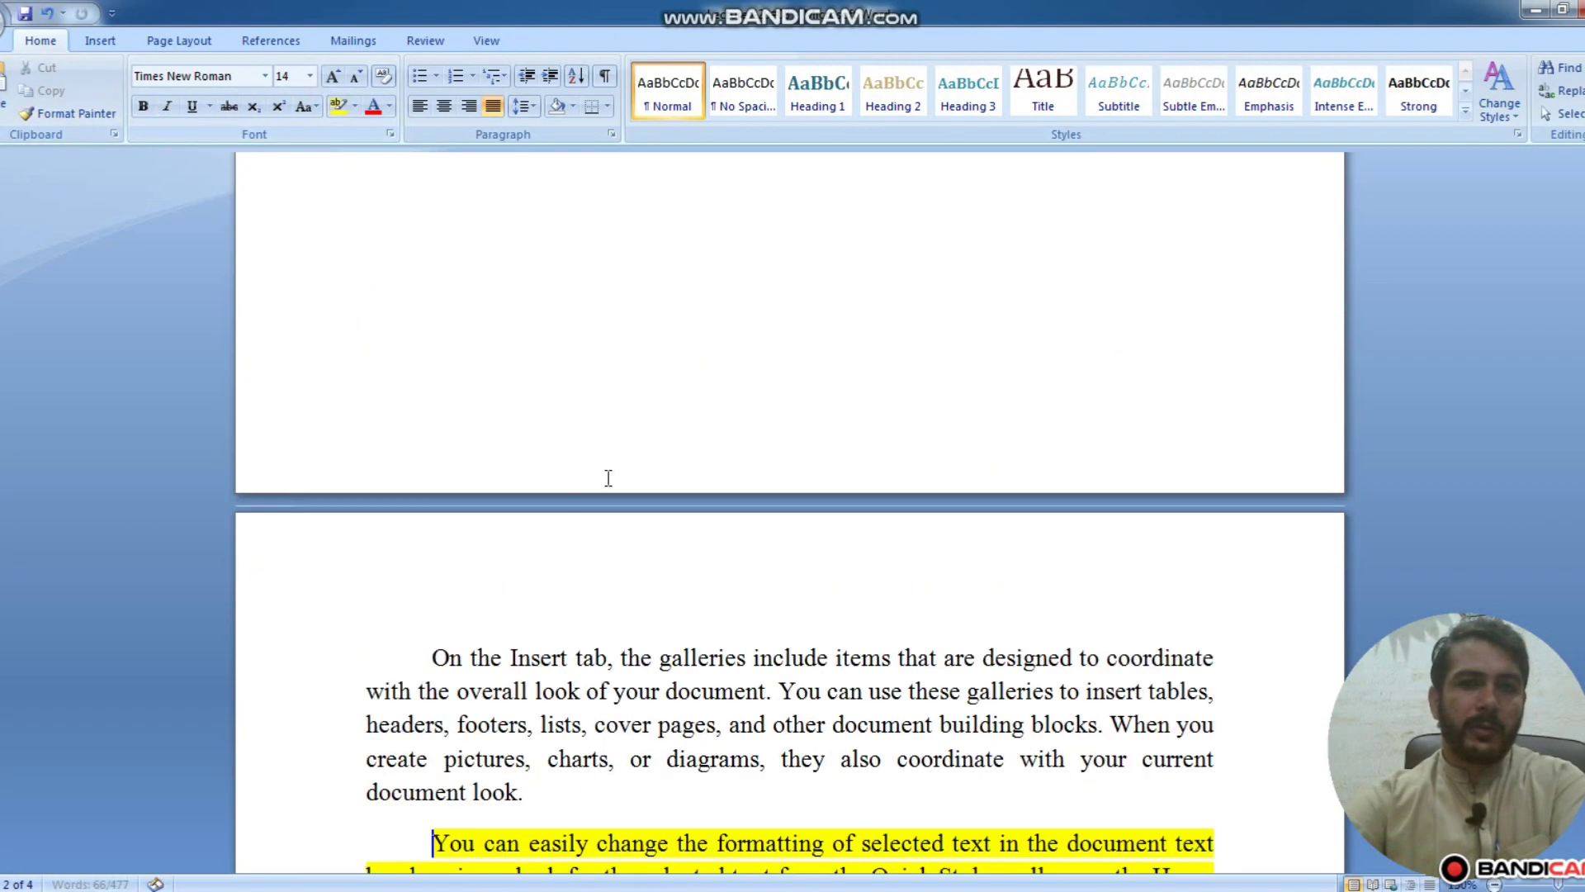
pyautogui.click(769, 619)
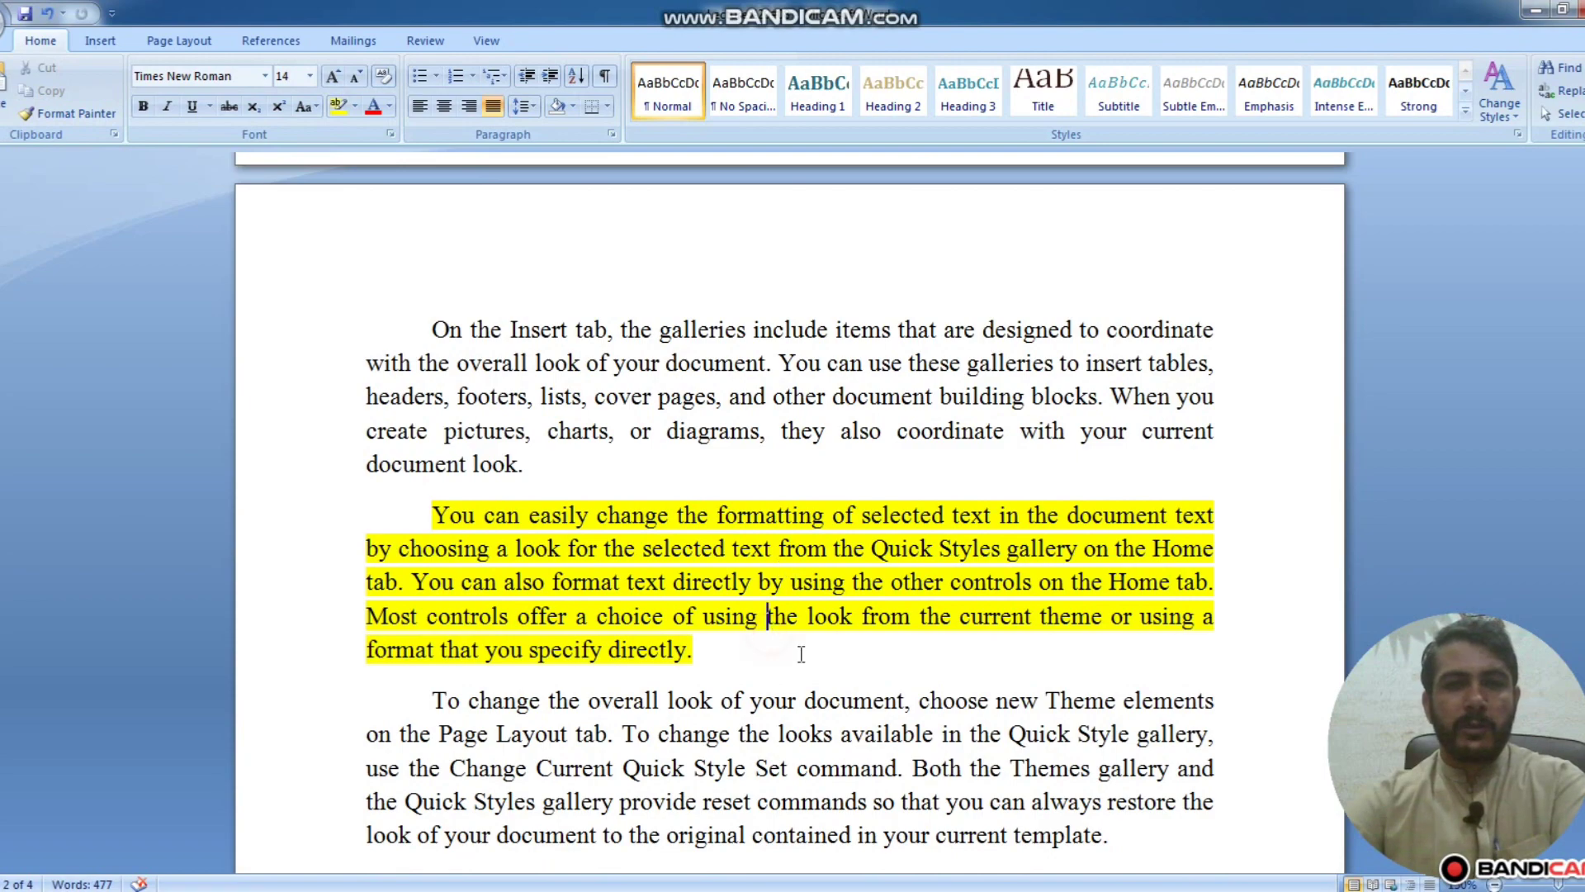
pyautogui.moveTo(709, 658); pyautogui.dragTo(340, 530)
pyautogui.click(722, 658)
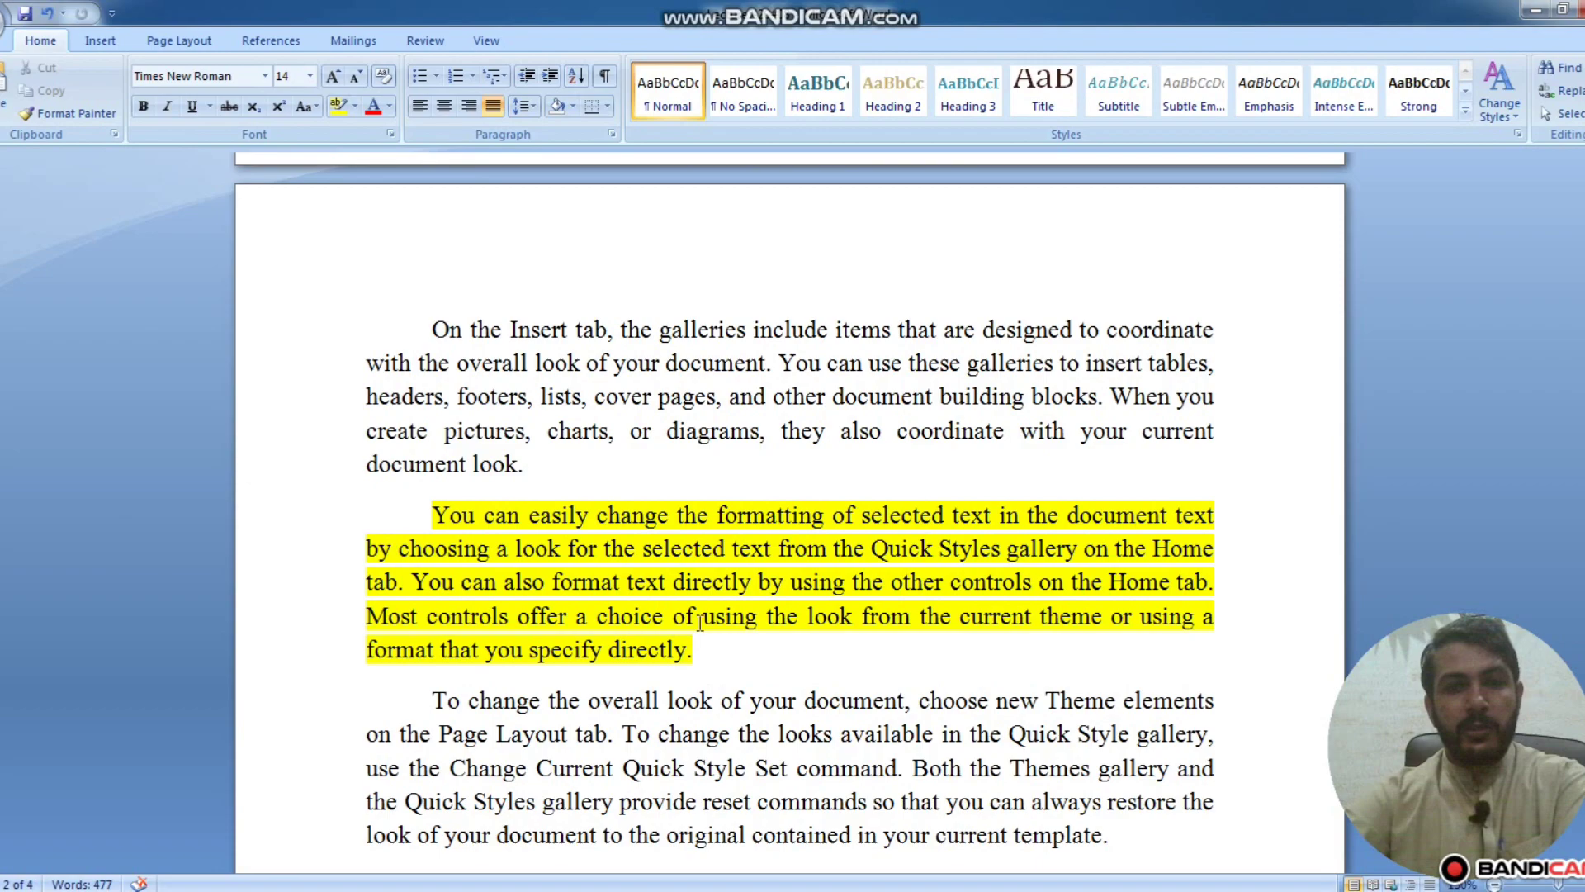
pyautogui.scroll(2, 672, 452)
pyautogui.scroll(-7, 672, 452)
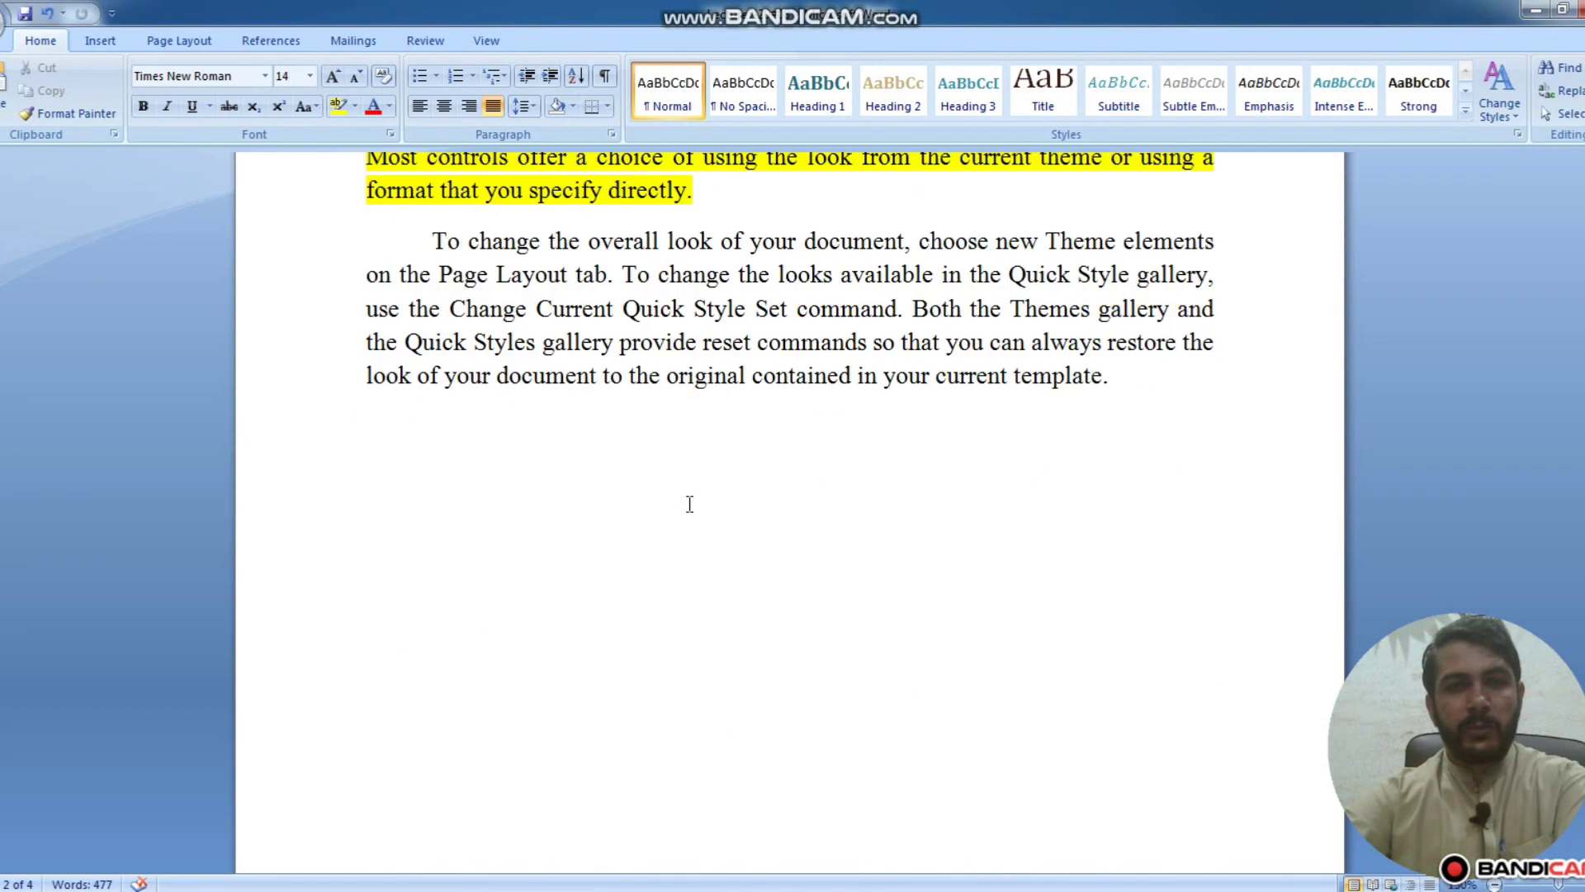
pyautogui.scroll(3, 690, 503)
pyautogui.click(707, 463)
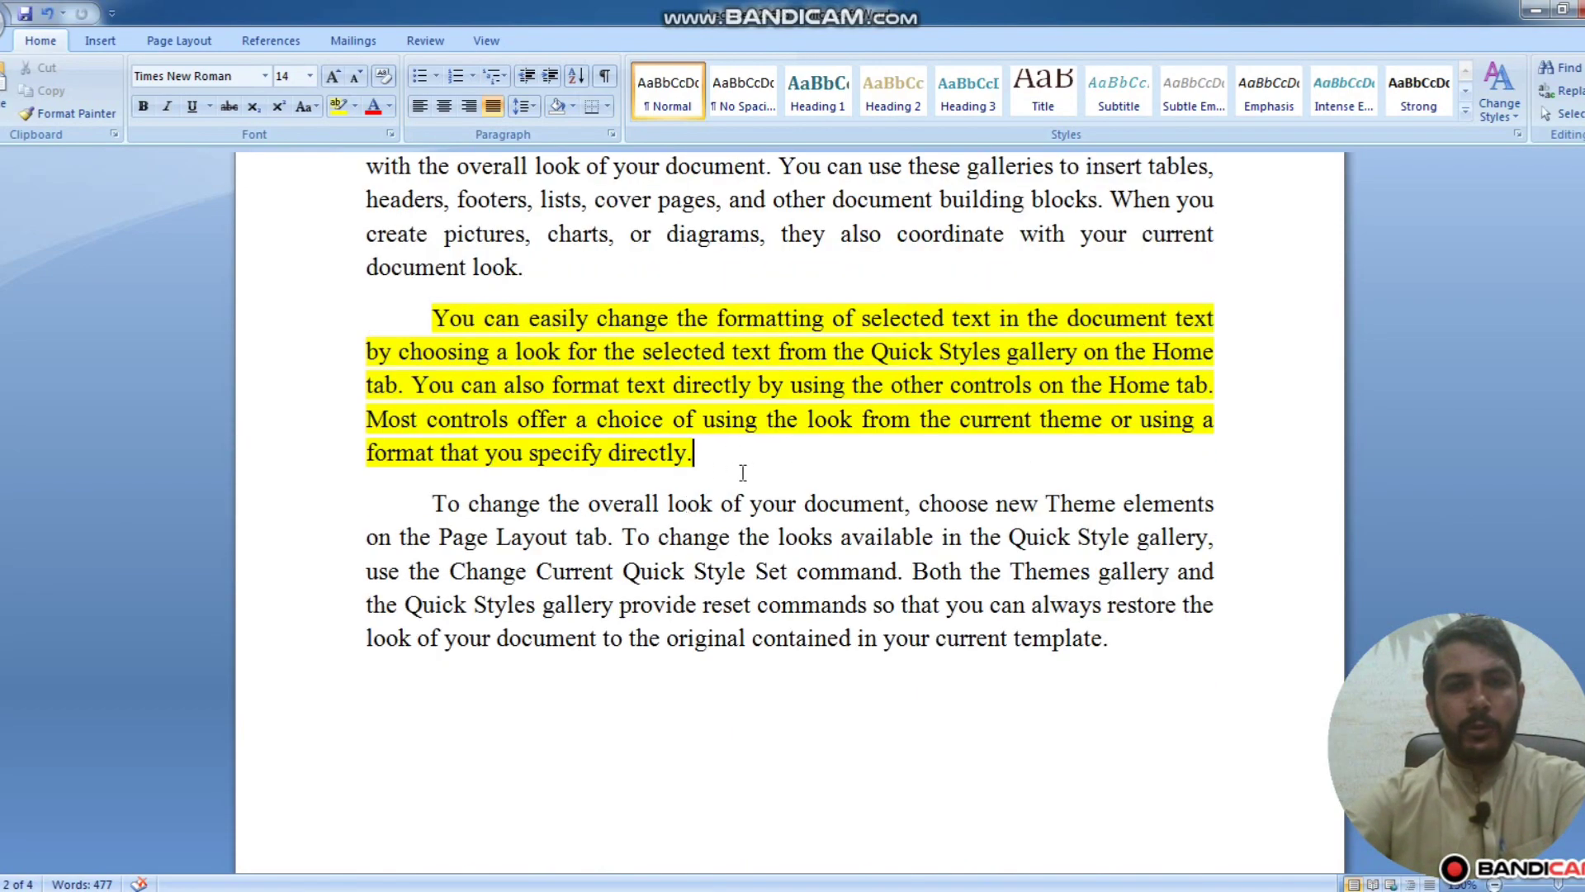
# Delete the existing bookmark and add a new bookmark named "The" for the whole yellow-highlighted paragraph
pyautogui.click(100, 41)
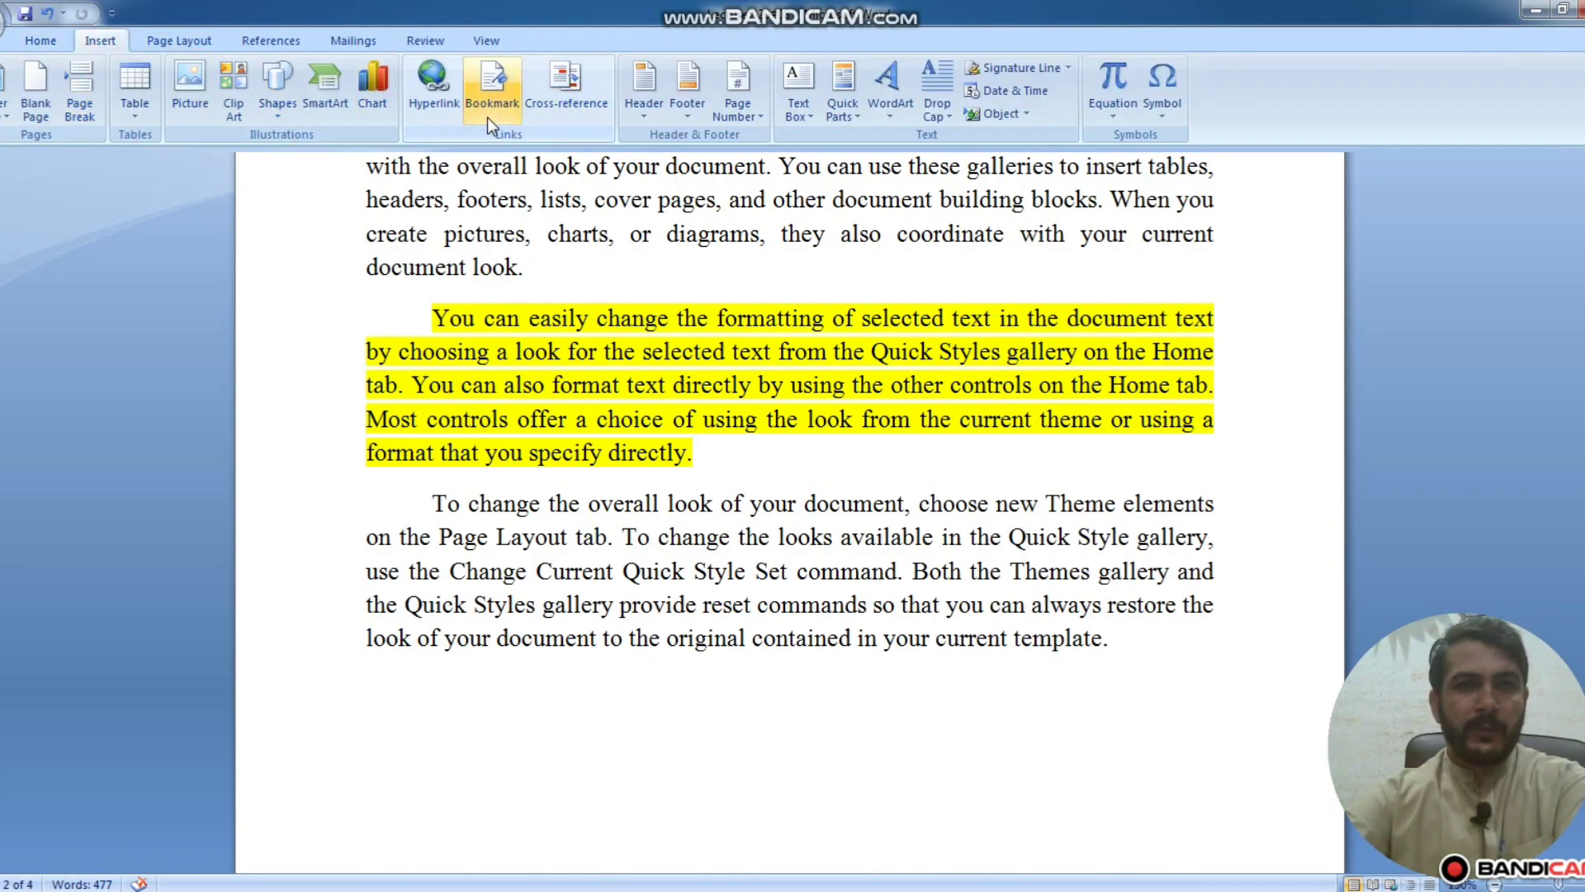
pyautogui.click(738, 464)
pyautogui.moveTo(738, 464); pyautogui.dragTo(346, 326)
pyautogui.click(505, 91)
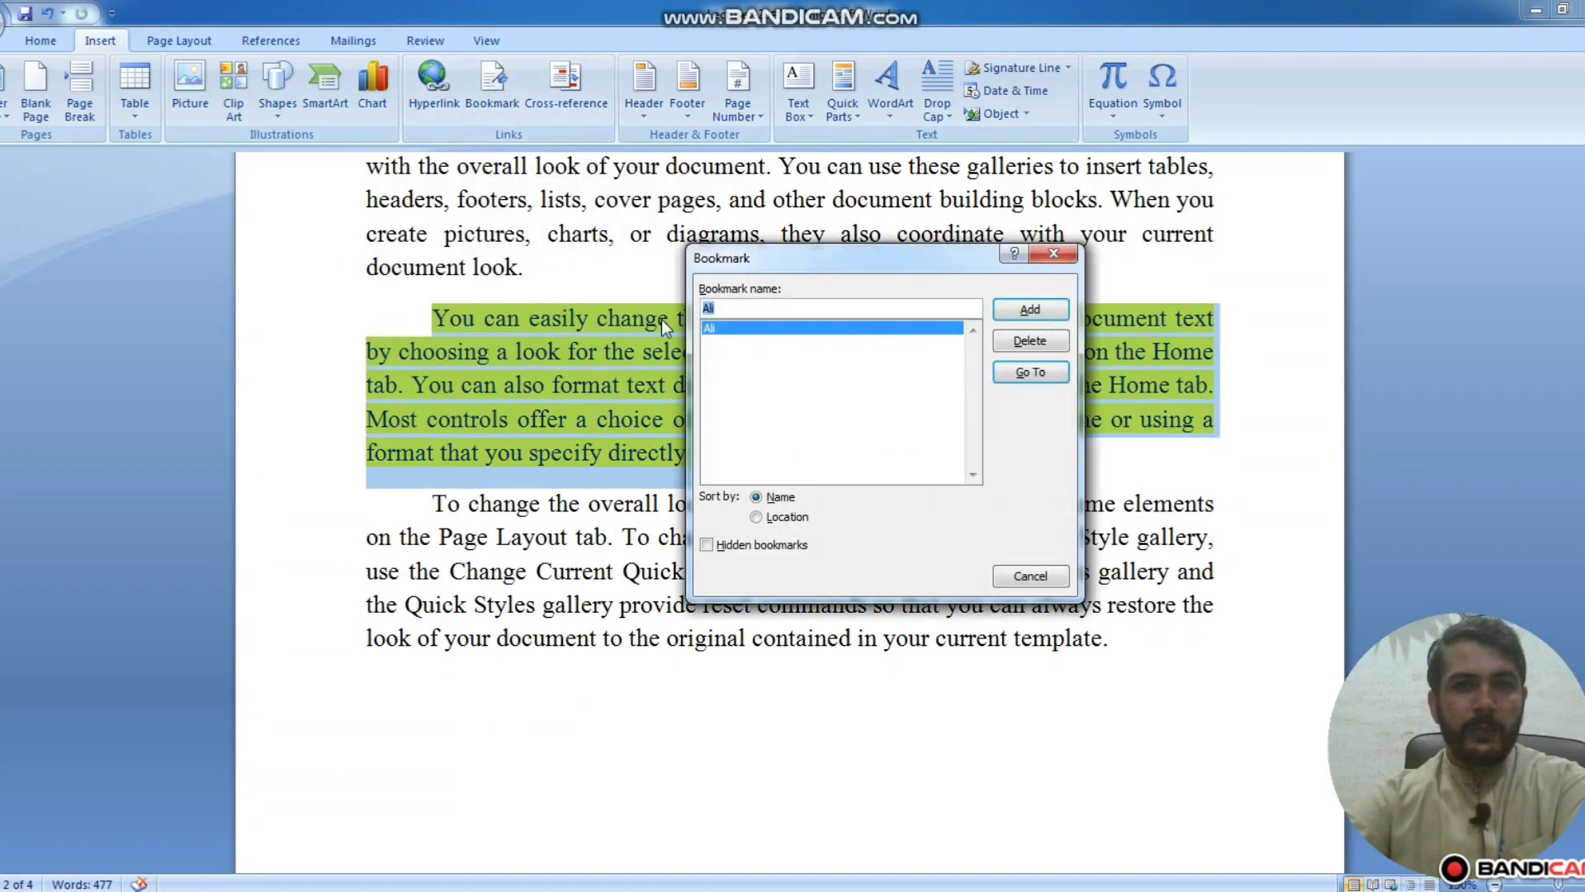
pyautogui.click(1037, 345)
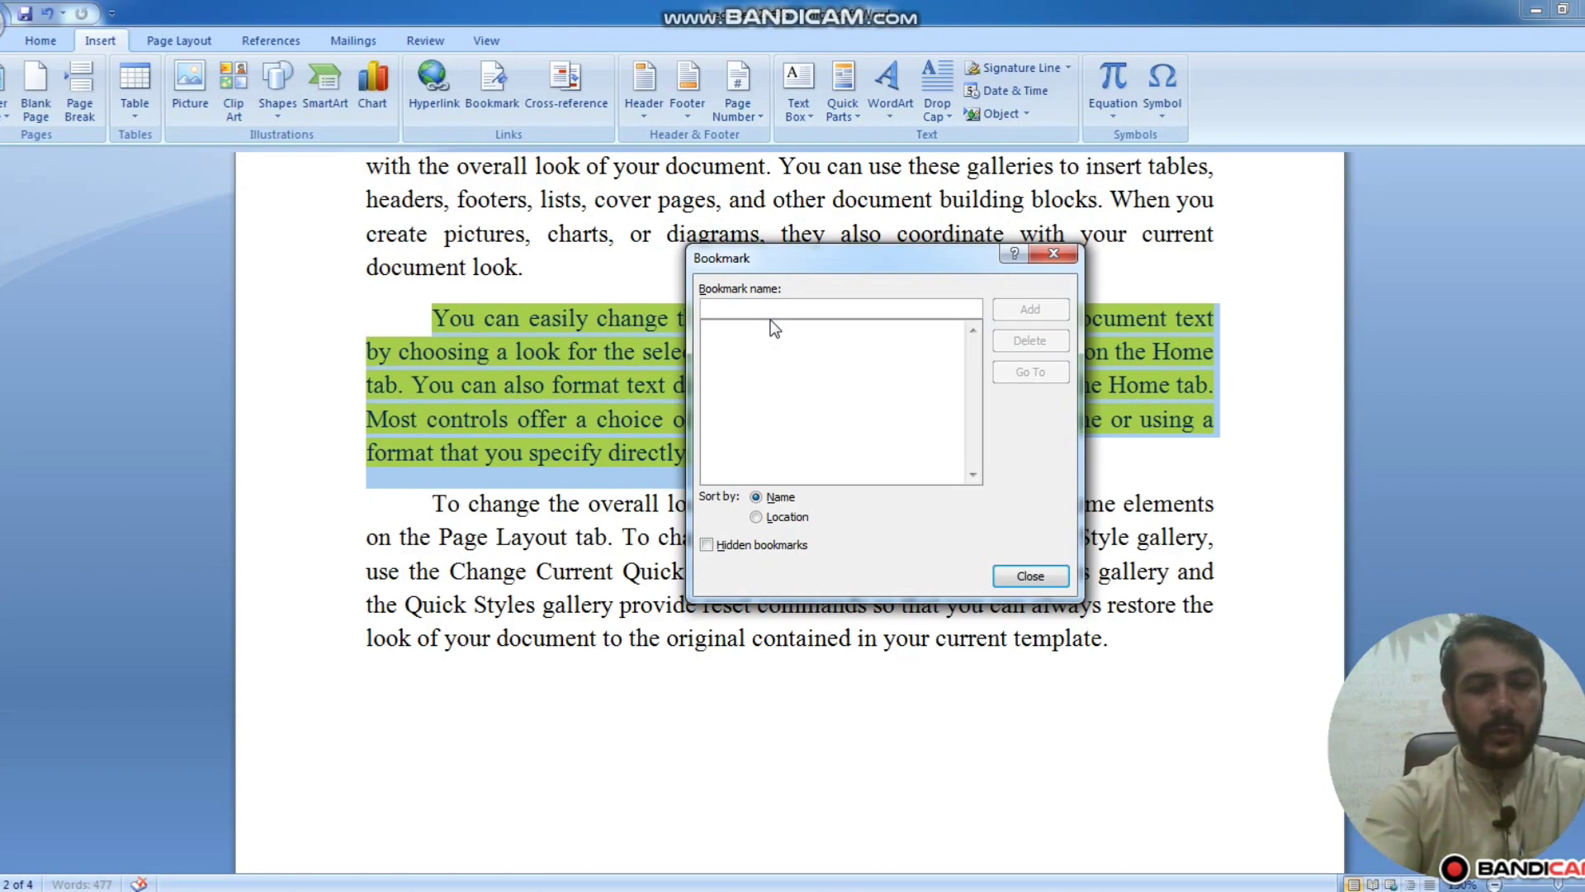
pyautogui.write('The')
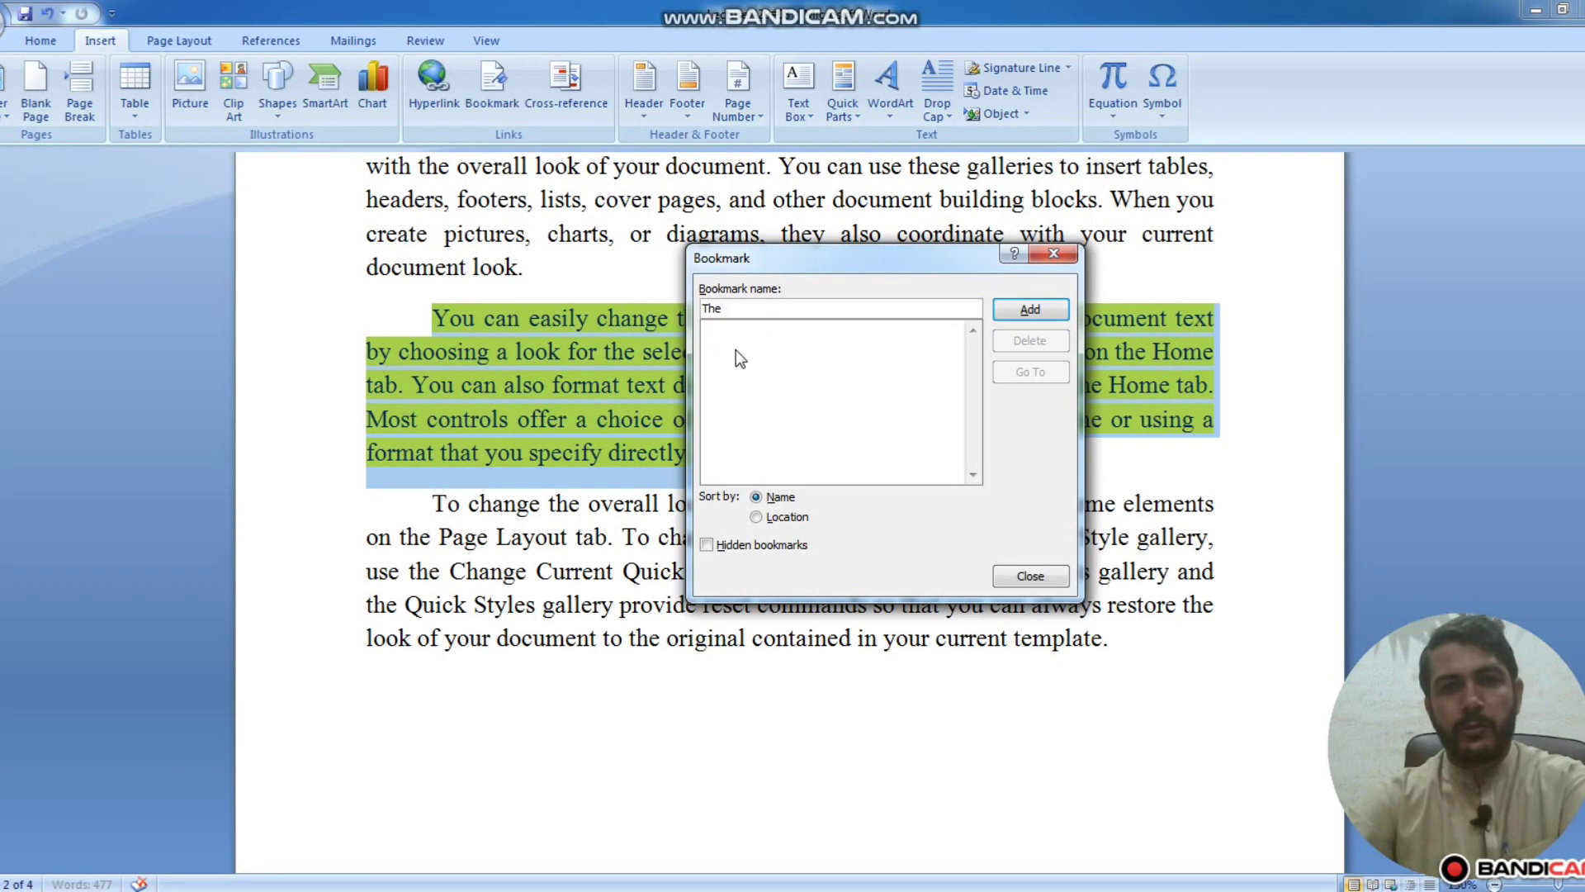
pyautogui.click(1023, 311)
pyautogui.click(797, 503)
# Place the cursor in the empty area below the hyperlinks on page 1, and go to the bookmark "The" from there
pyautogui.scroll(10, 797, 502)
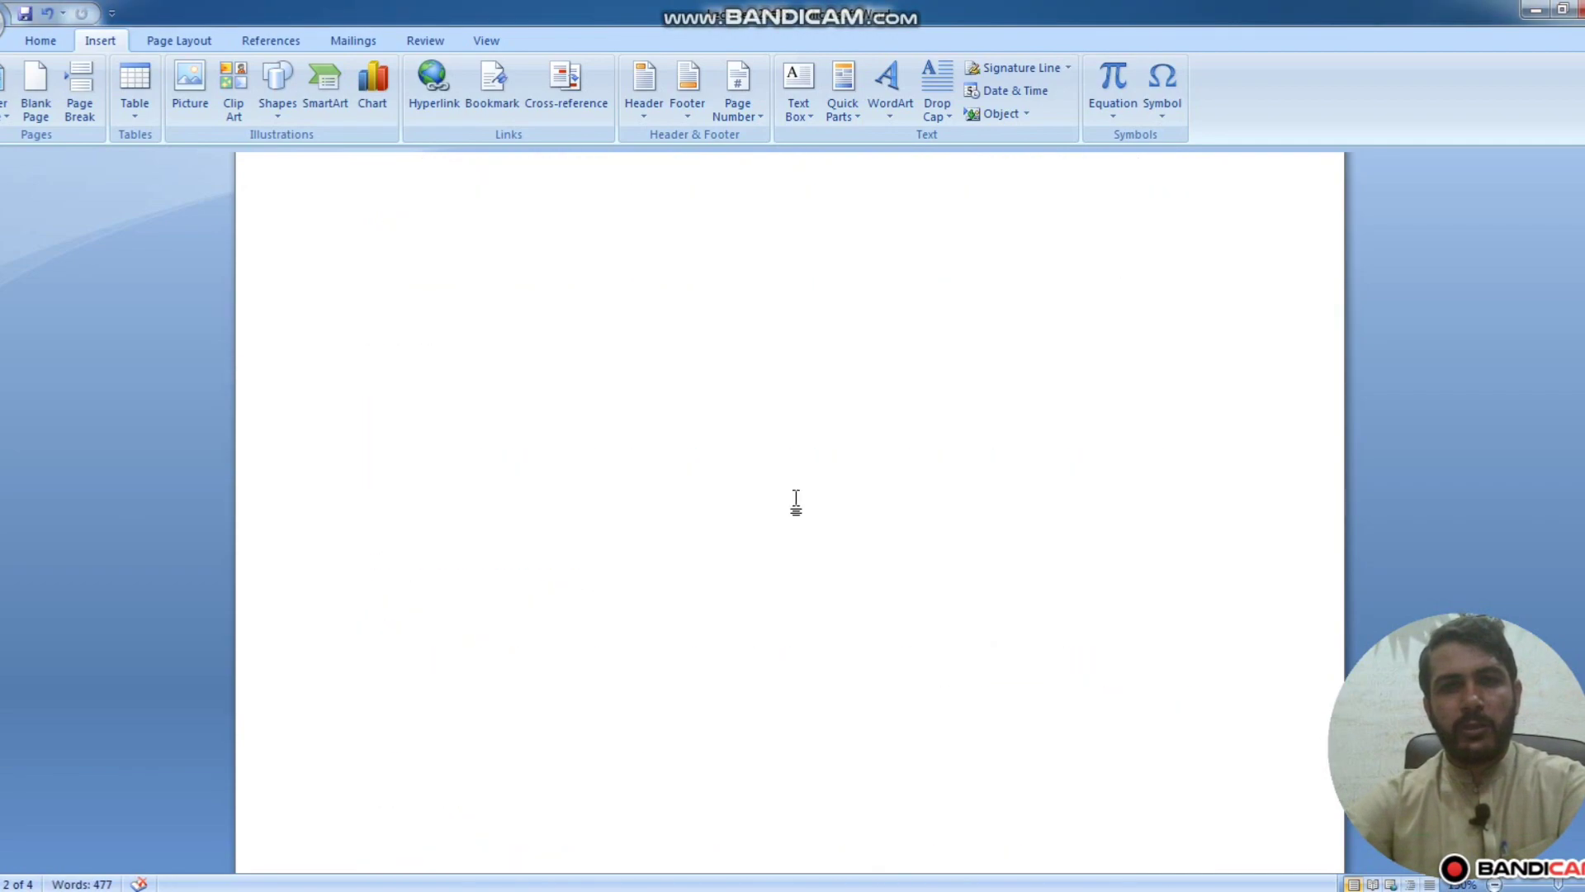
pyautogui.click(758, 507)
pyautogui.scroll(1, 747, 532)
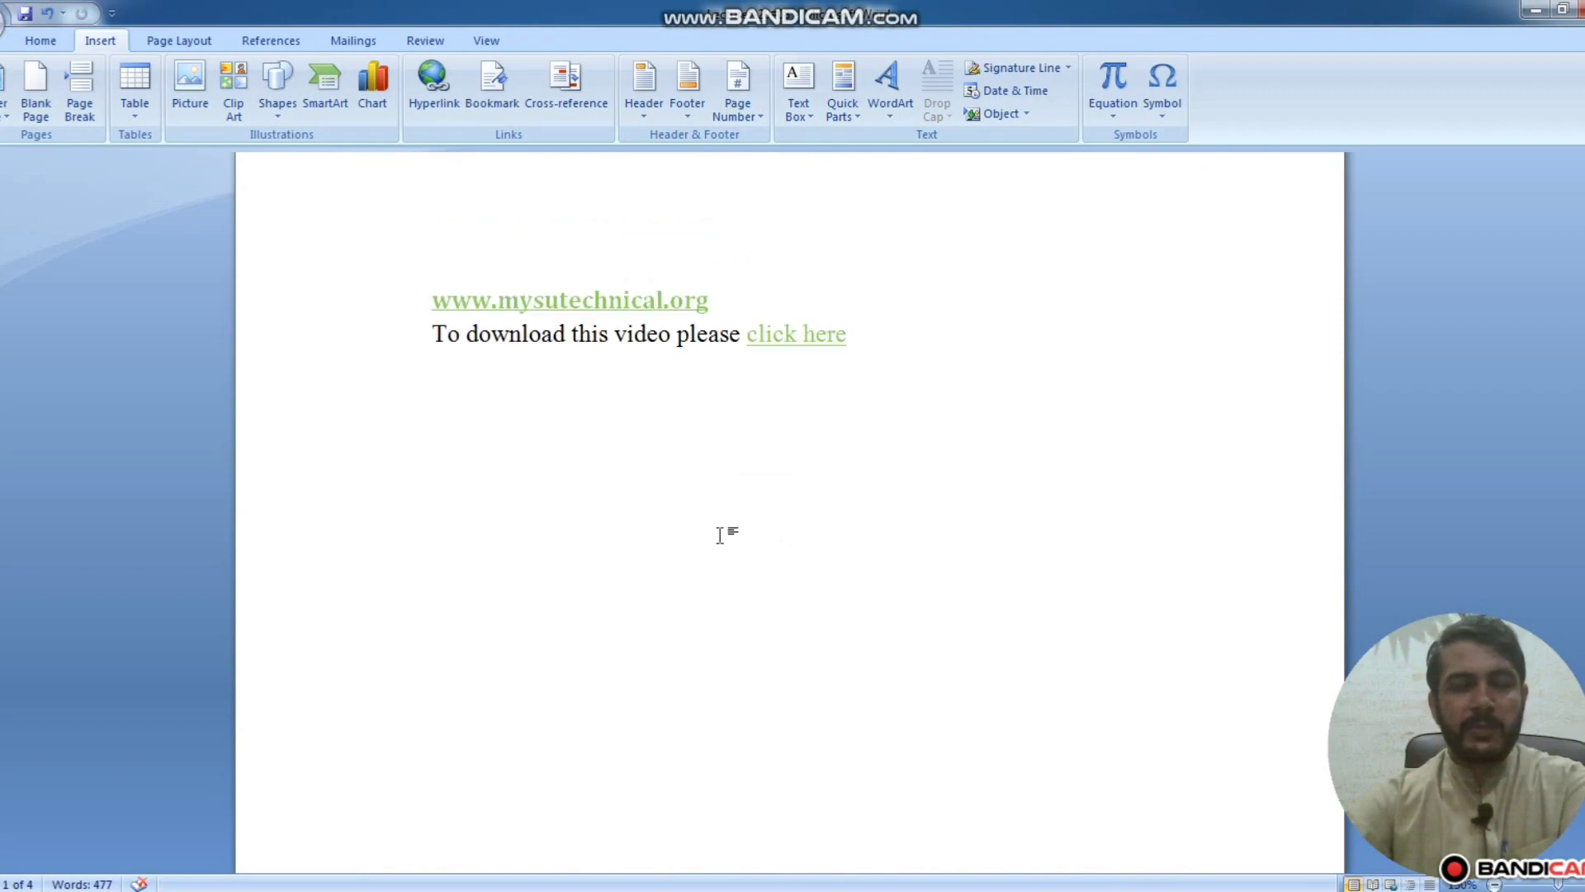
pyautogui.click(493, 82)
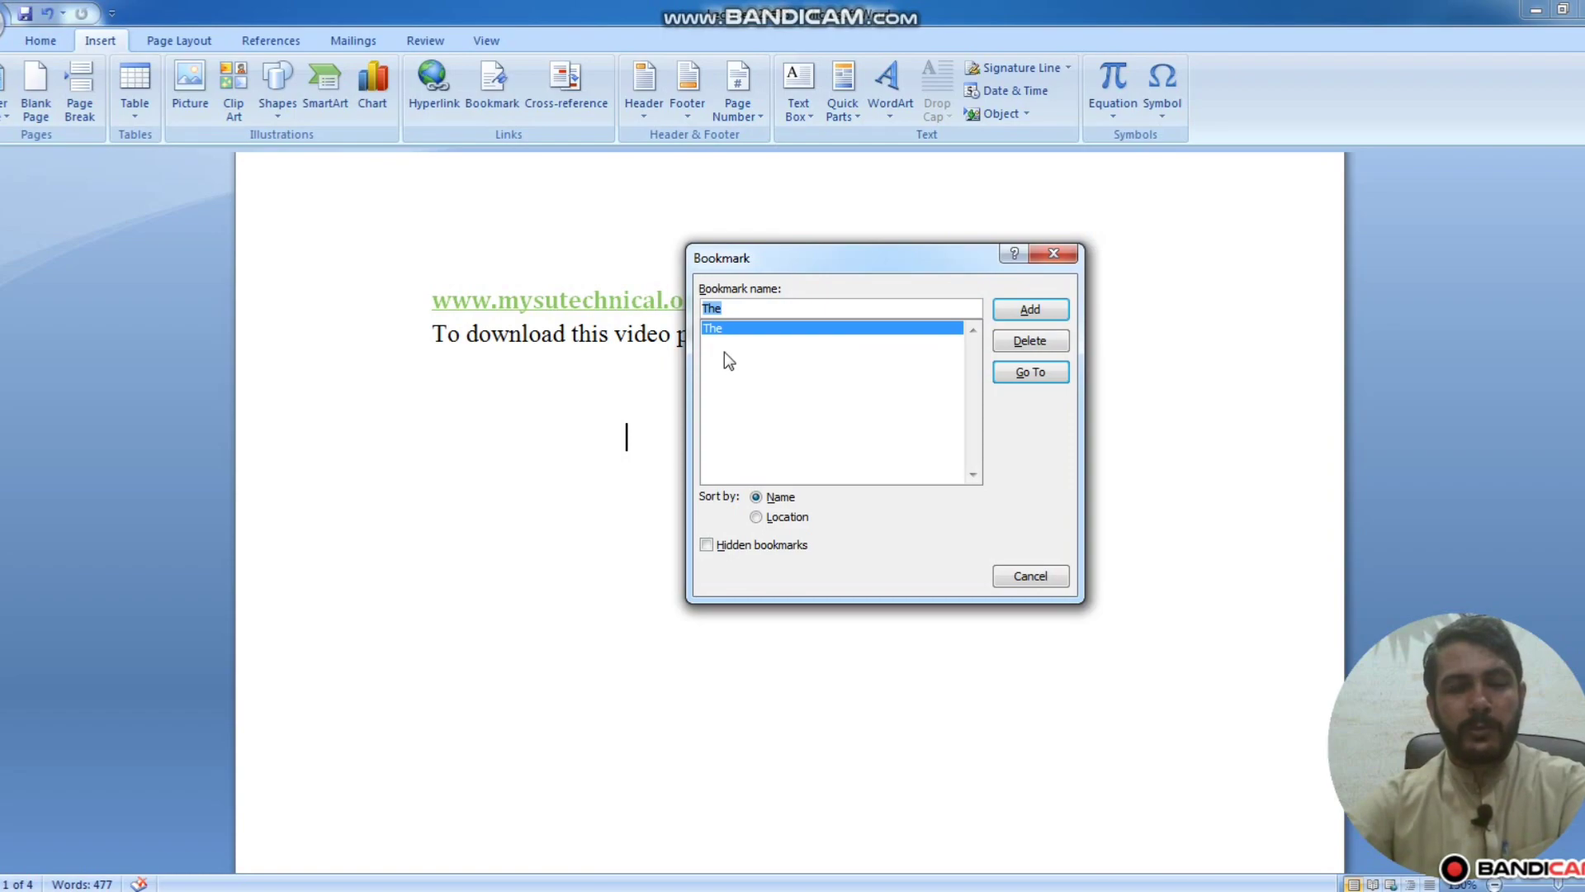
pyautogui.click(1046, 372)
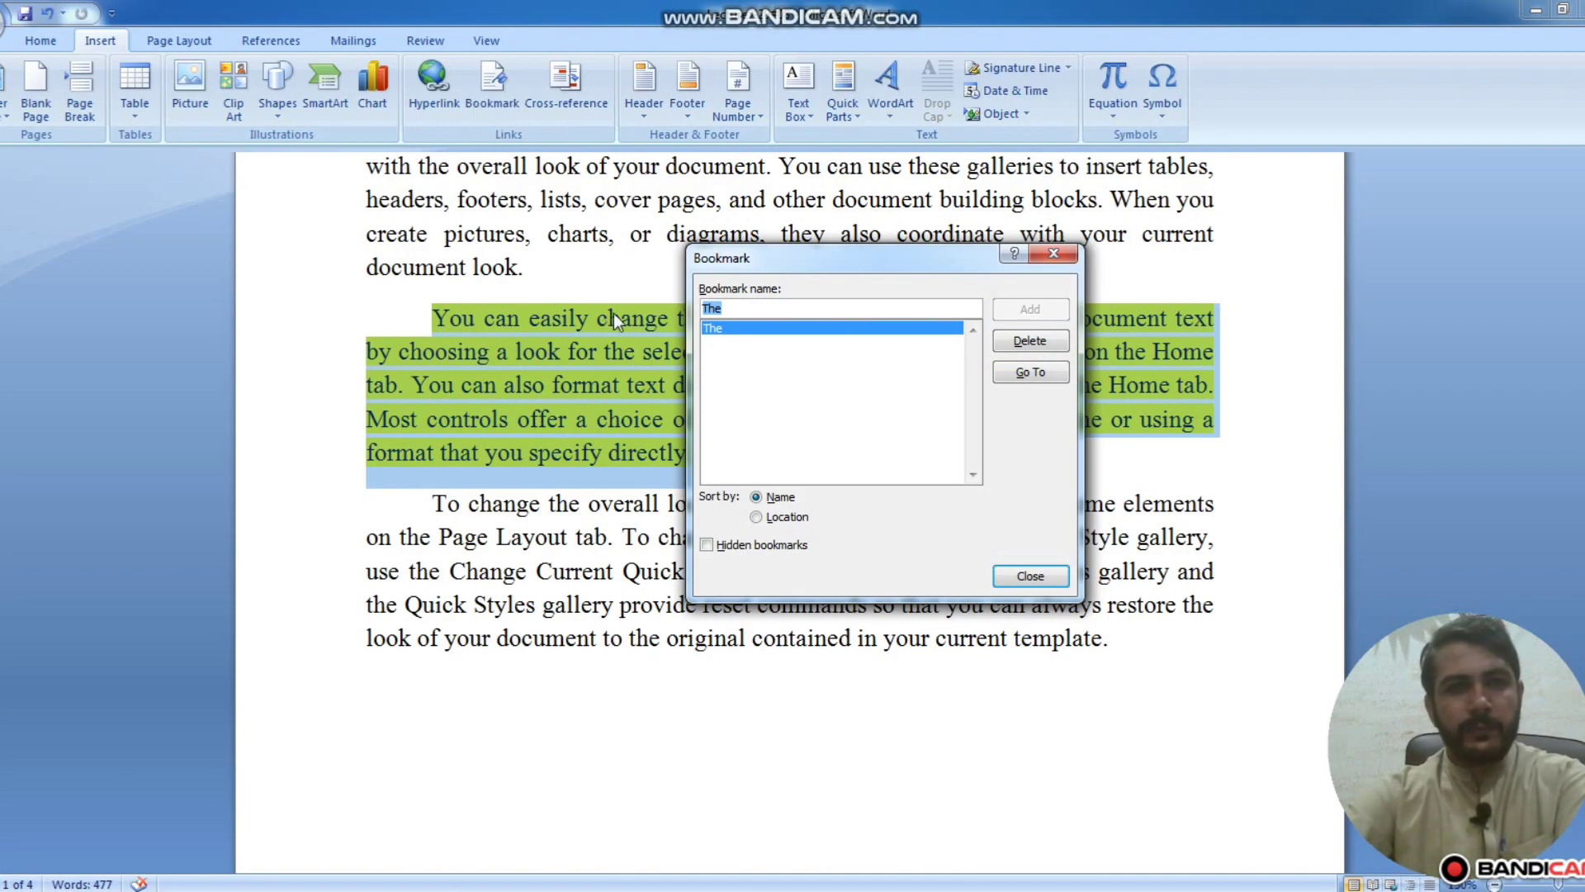
pyautogui.click(931, 259)
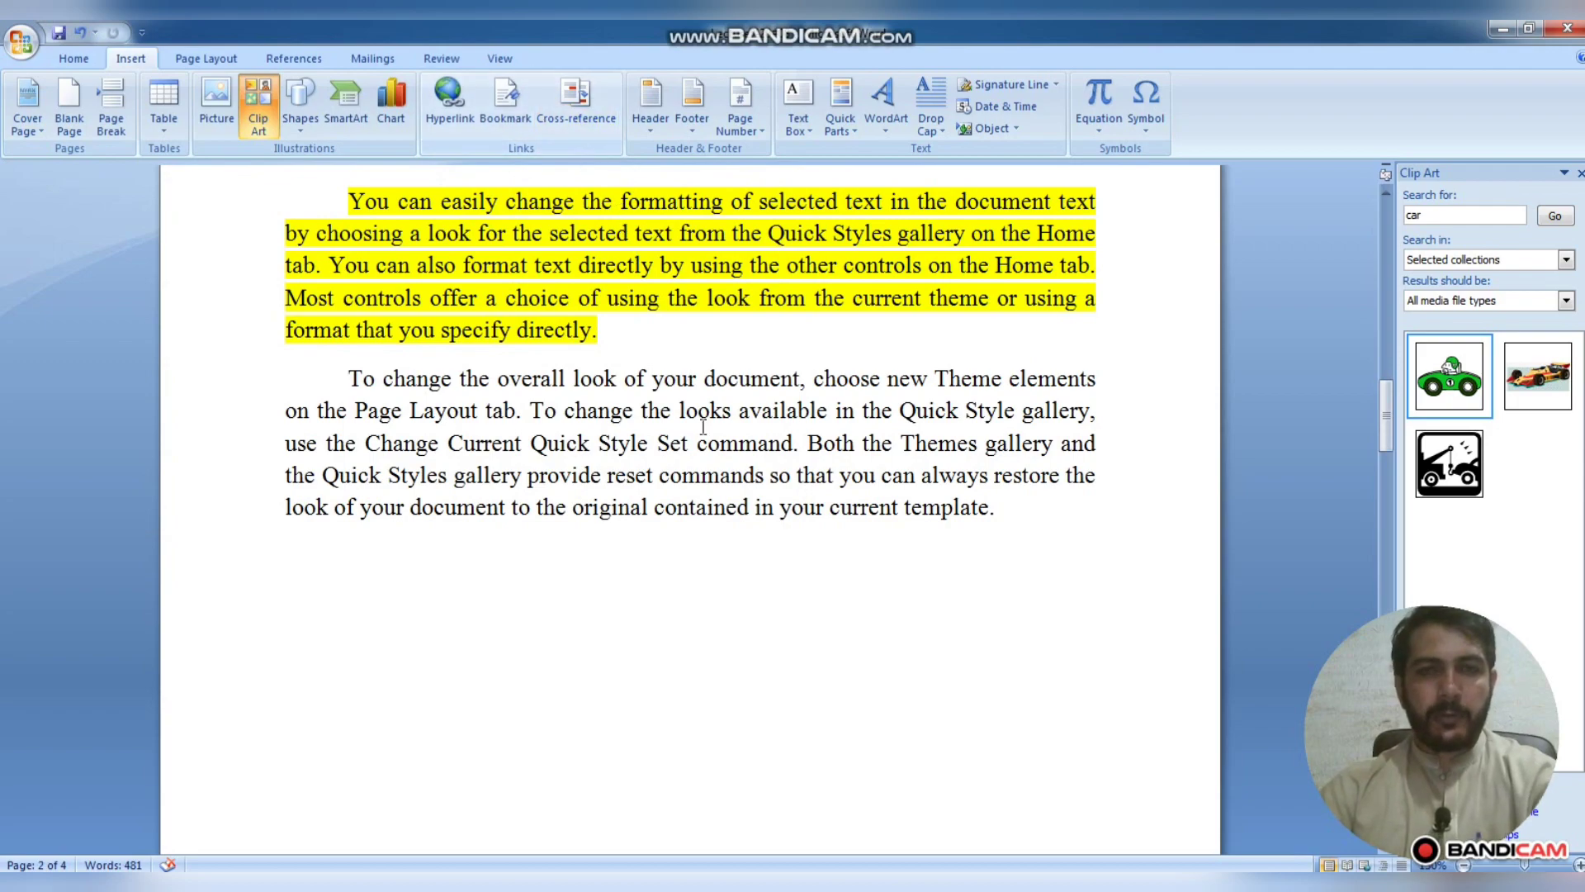
# Apply the Heading 3 style to the captions "Figure 1:1", "Figure 1:2" and "Figure 1:3" on page 4
pyautogui.scroll(-10, 591, 562)
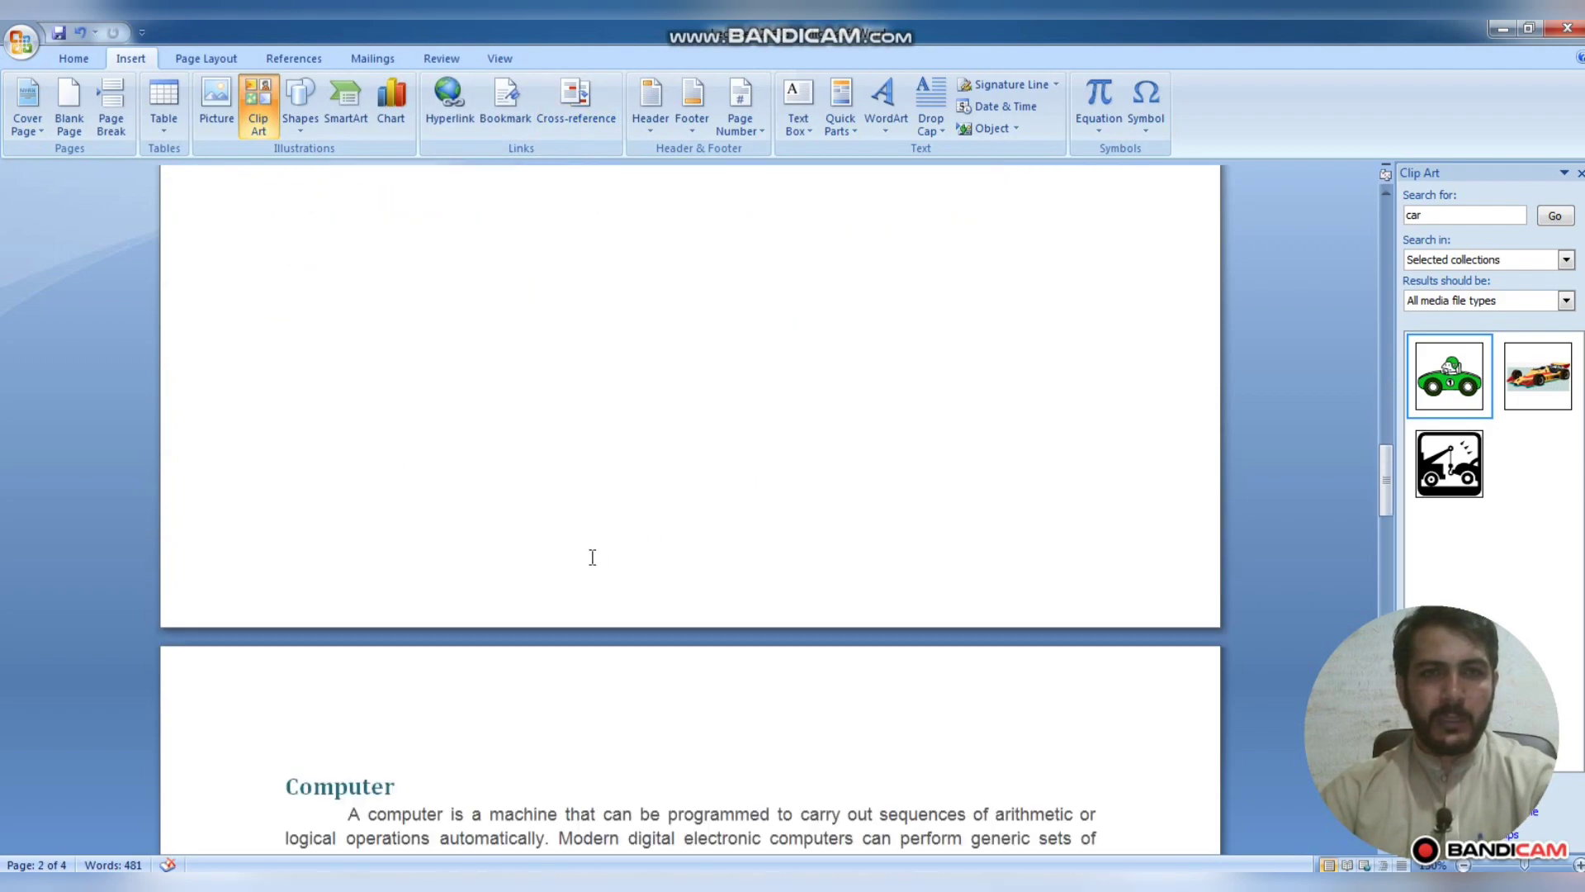
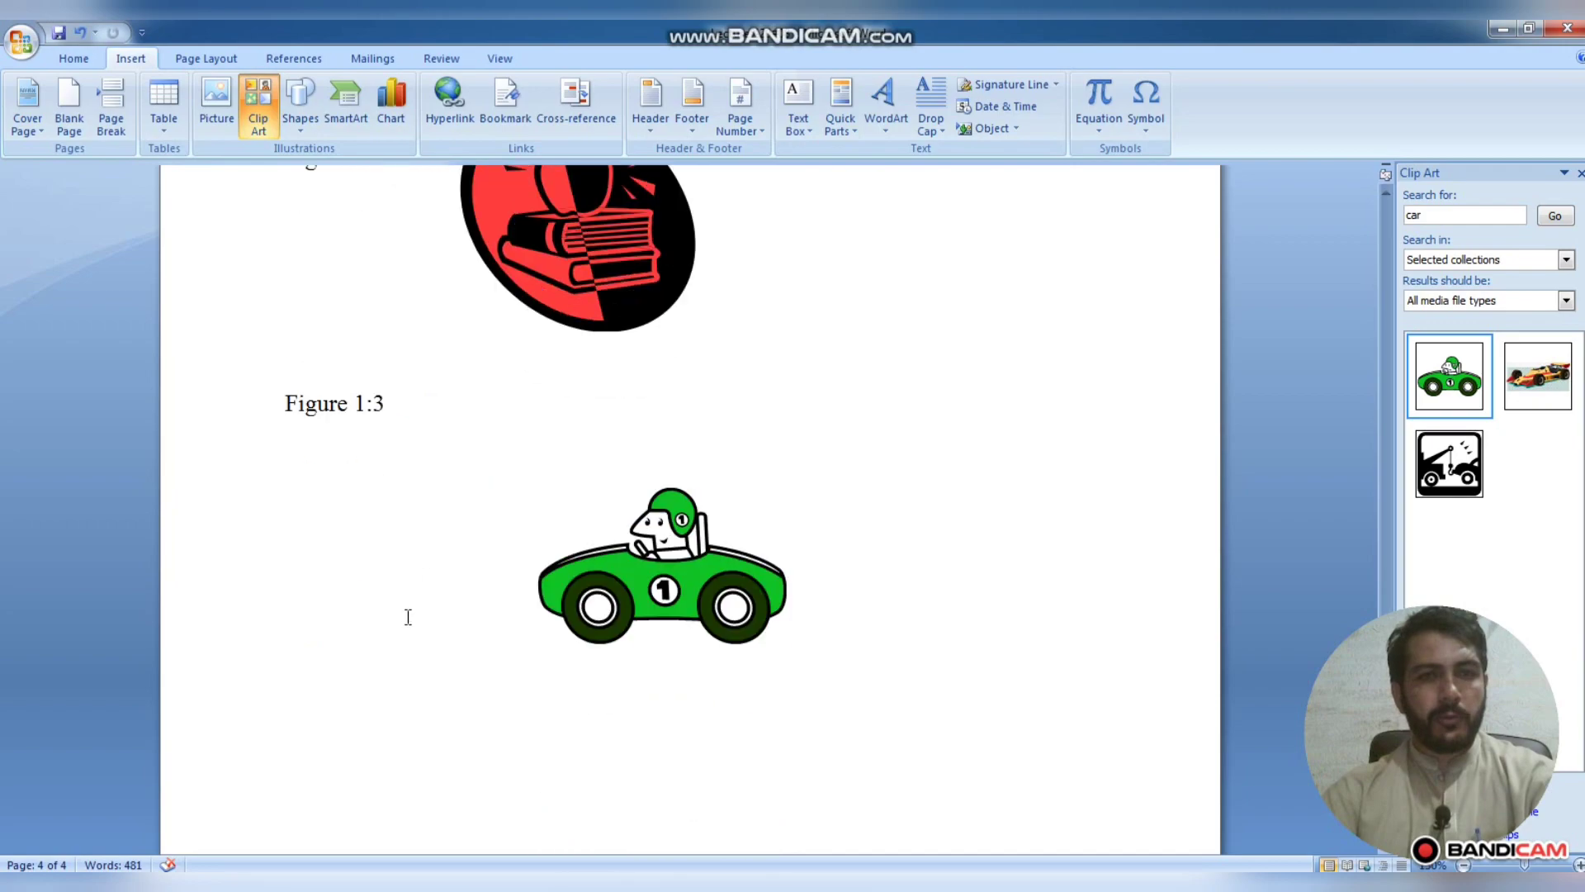
pyautogui.scroll(7, 602, 517)
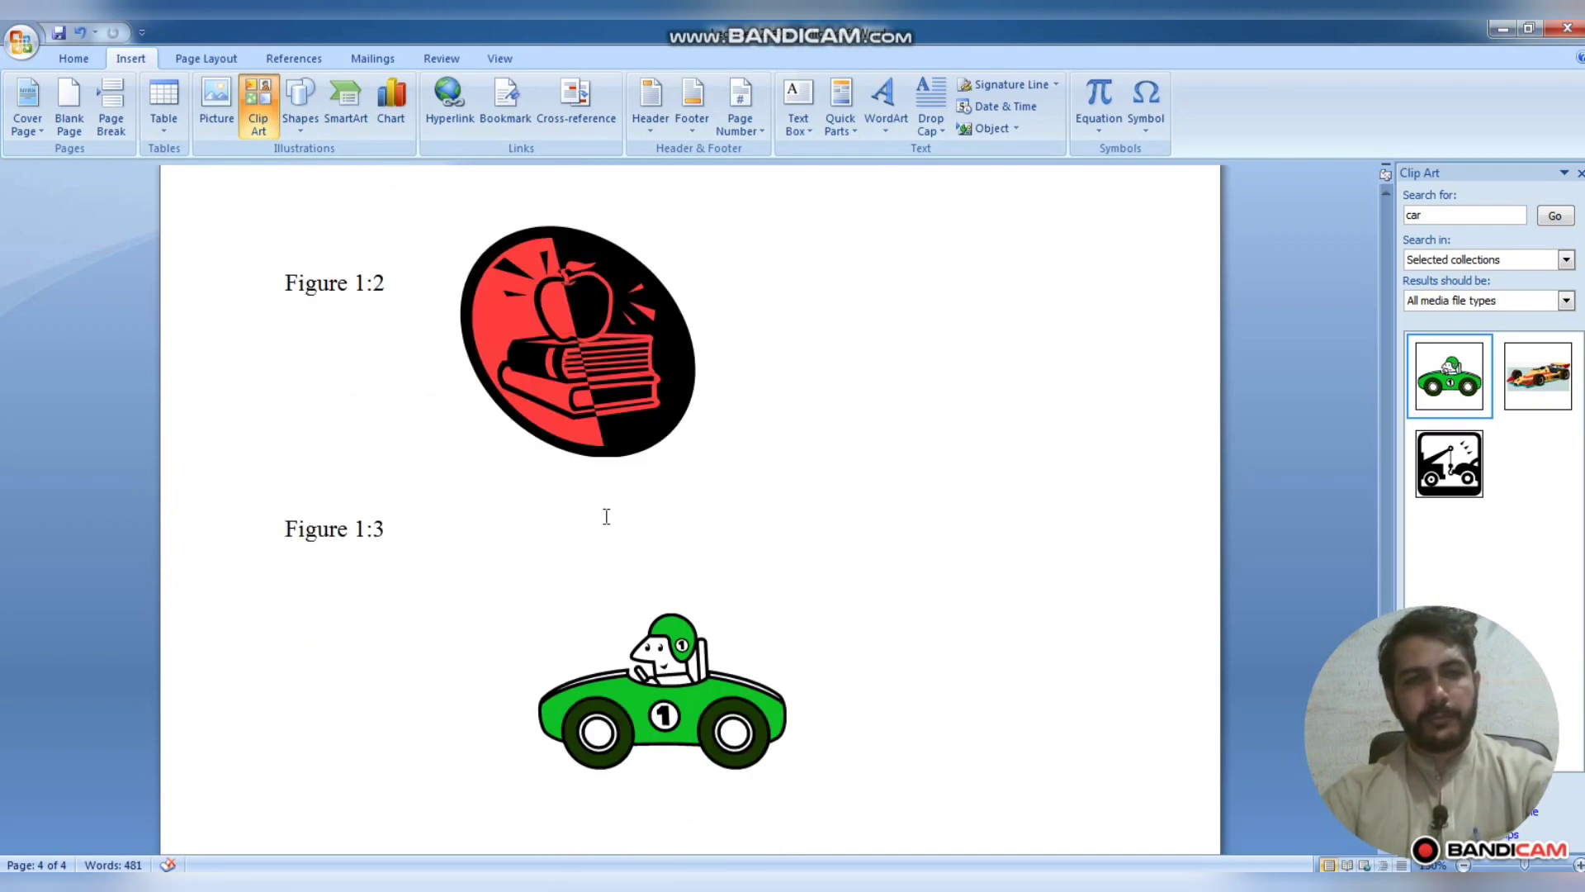
pyautogui.scroll(8, 517, 524)
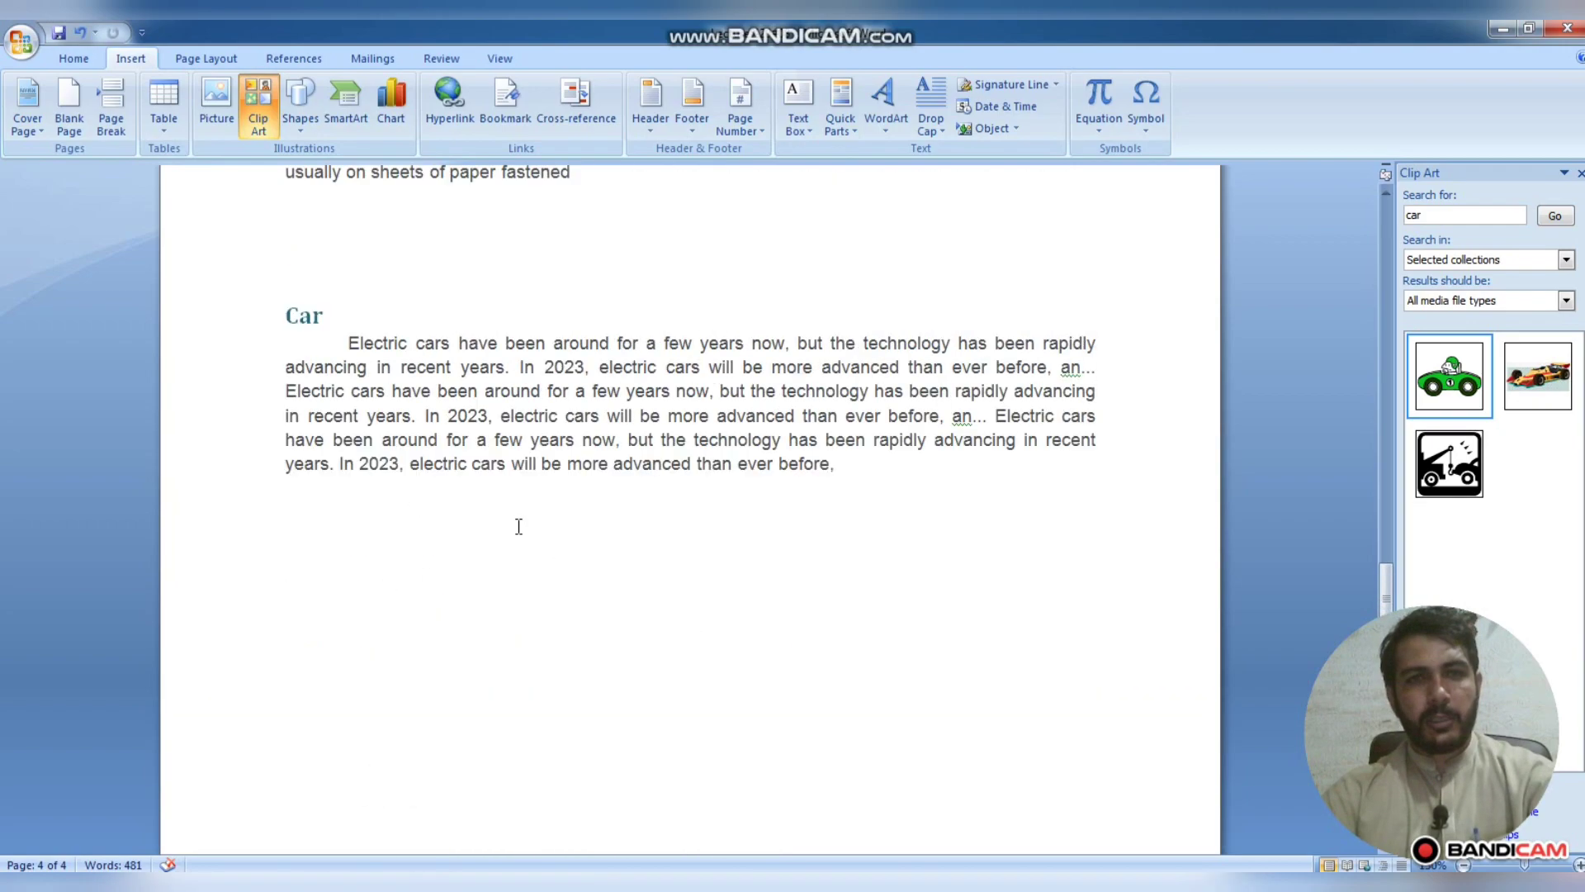
pyautogui.scroll(-8, 516, 524)
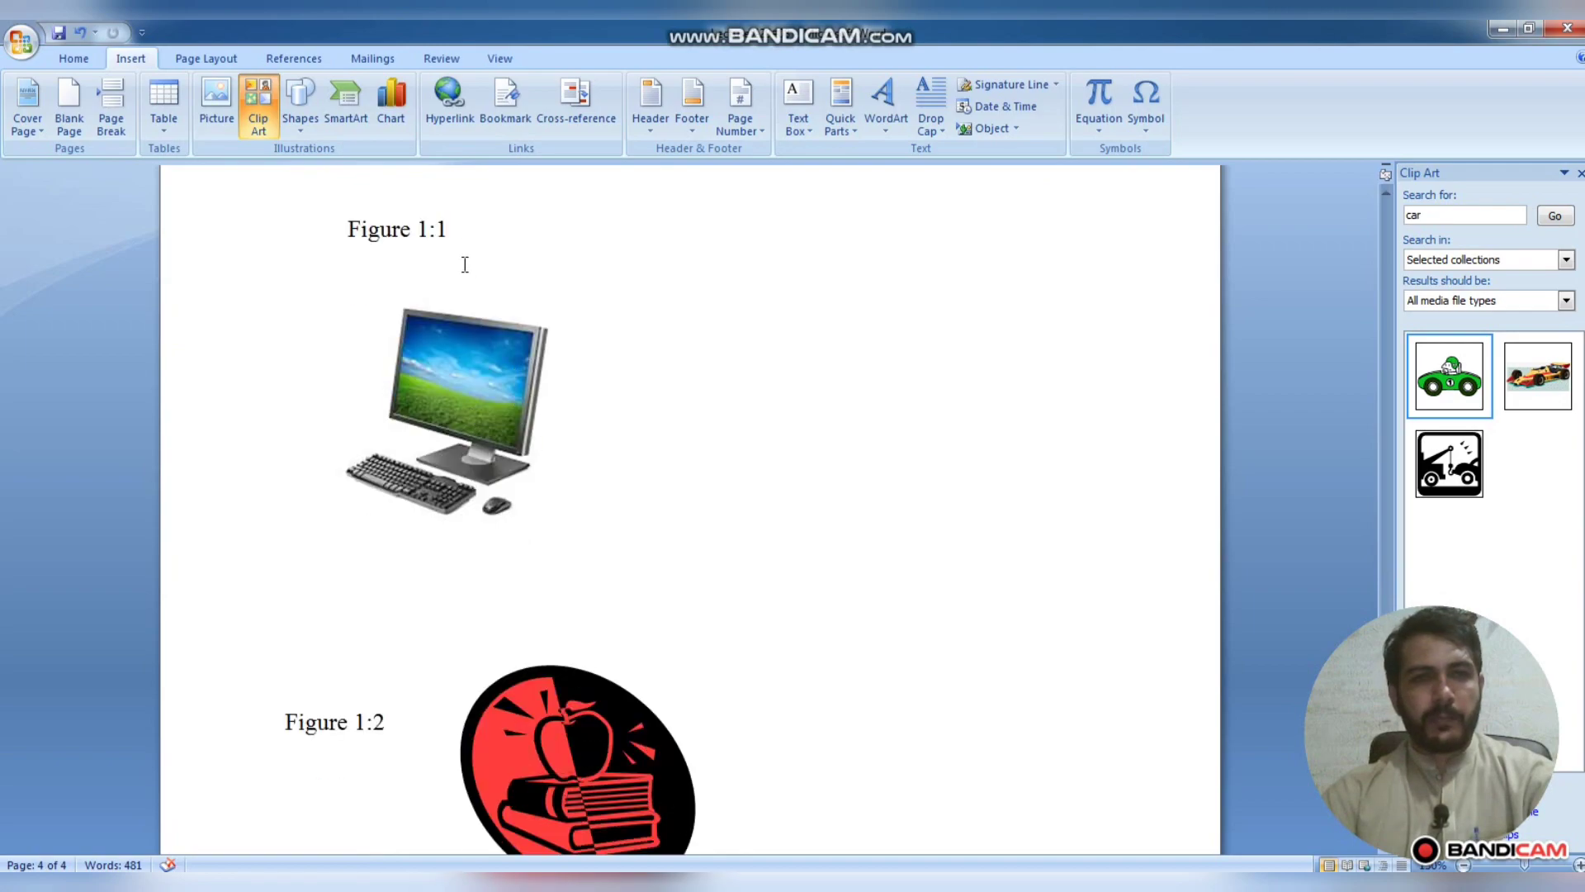
pyautogui.click(459, 232)
pyautogui.moveTo(446, 232); pyautogui.dragTo(361, 234)
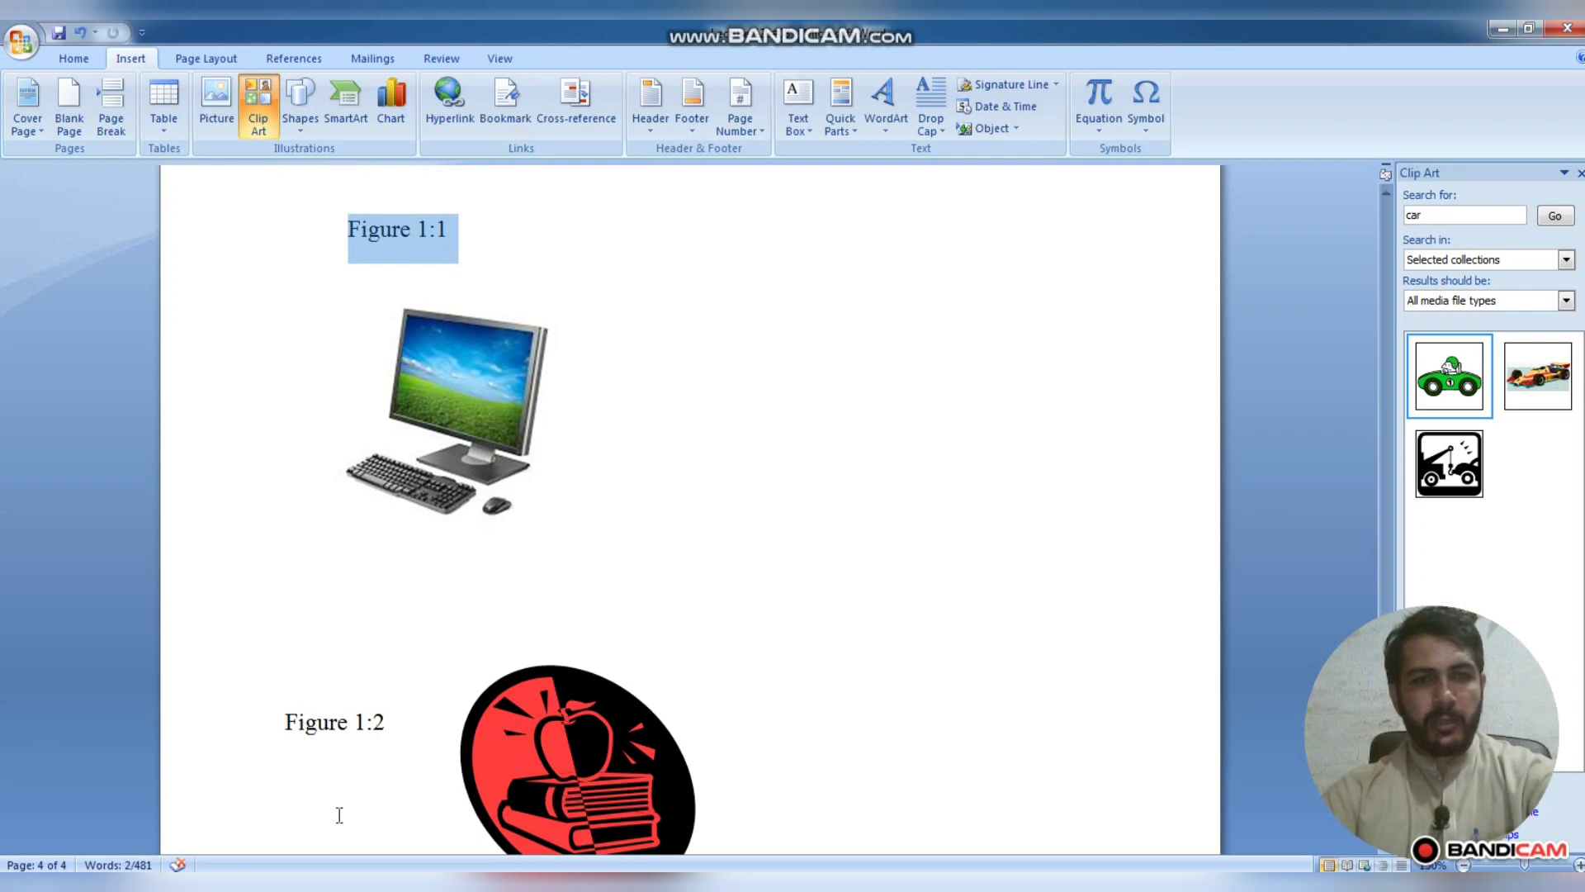
pyautogui.moveTo(395, 721); pyautogui.dragTo(259, 719)
pyautogui.scroll(-5, 400, 727)
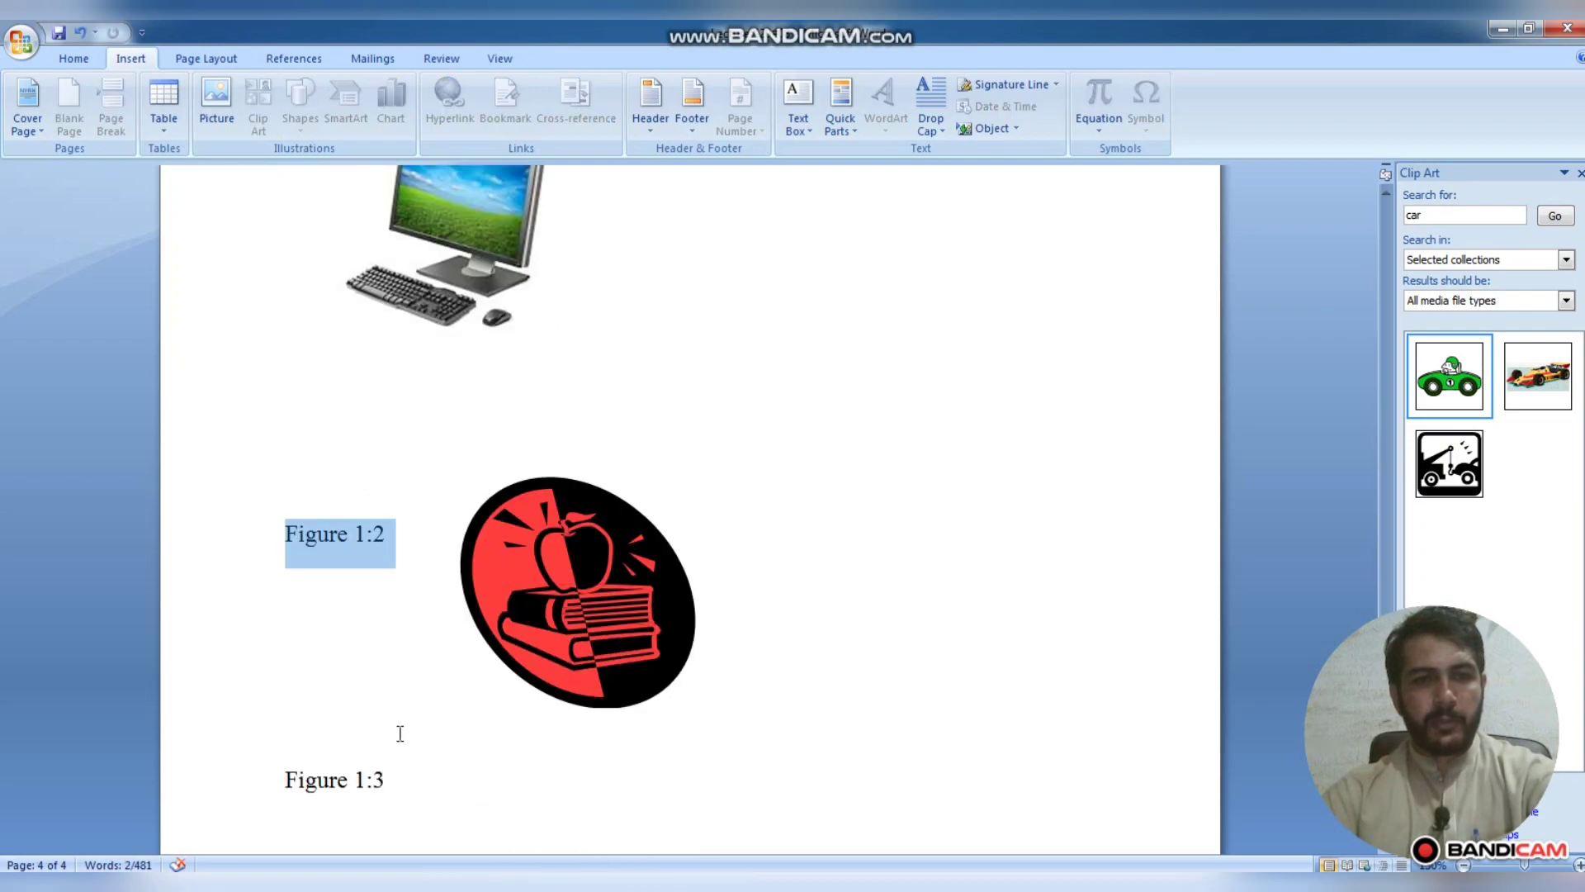
pyautogui.moveTo(404, 538); pyautogui.dragTo(275, 538)
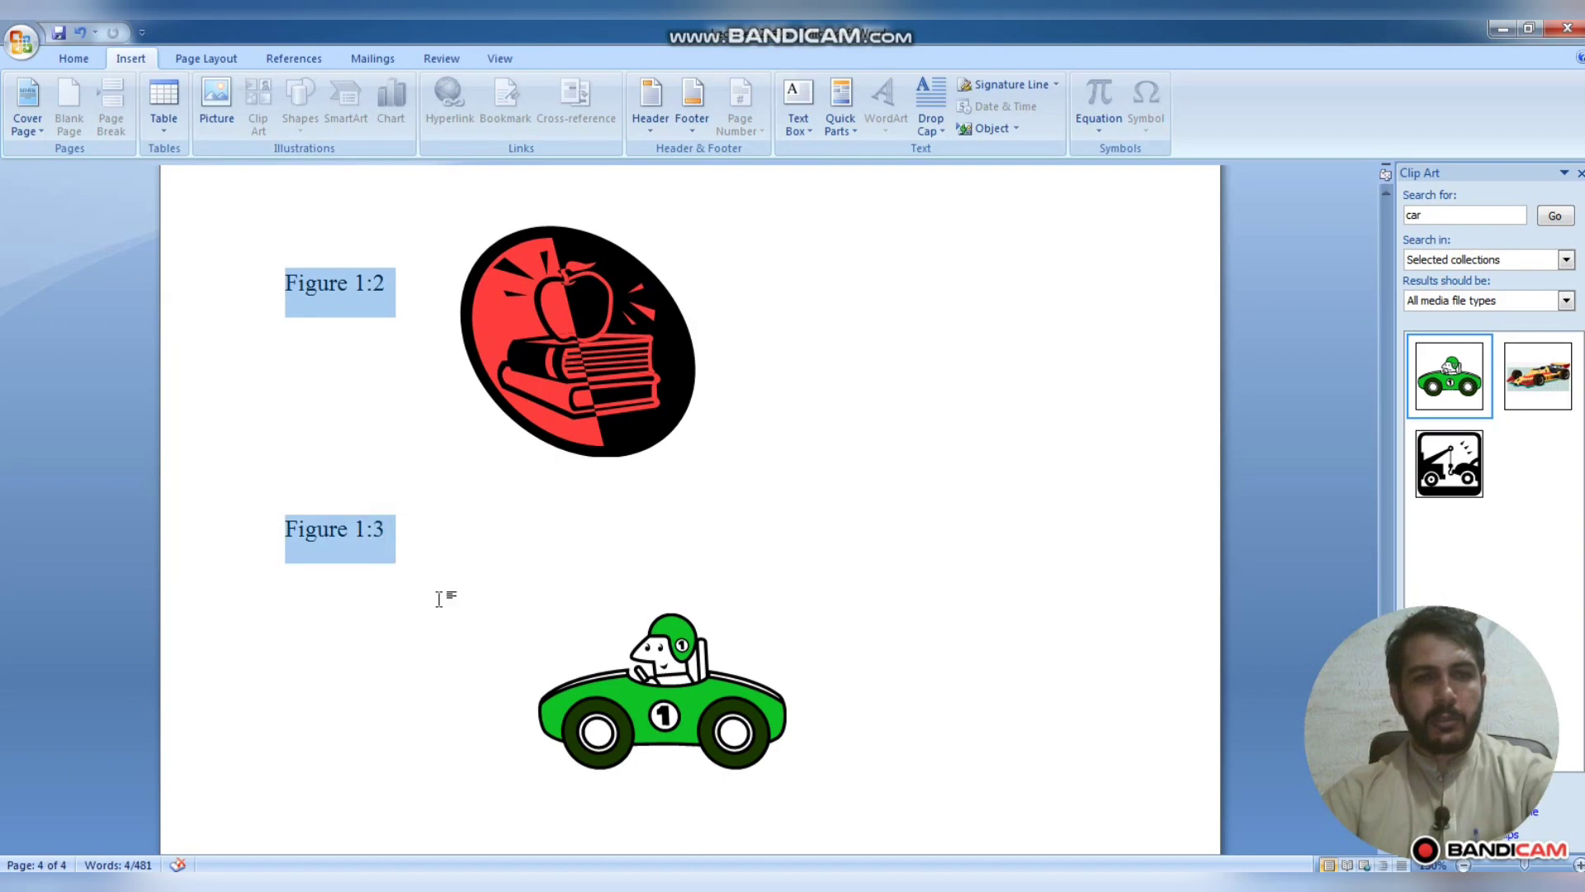
pyautogui.scroll(3, 402, 558)
pyautogui.click(73, 59)
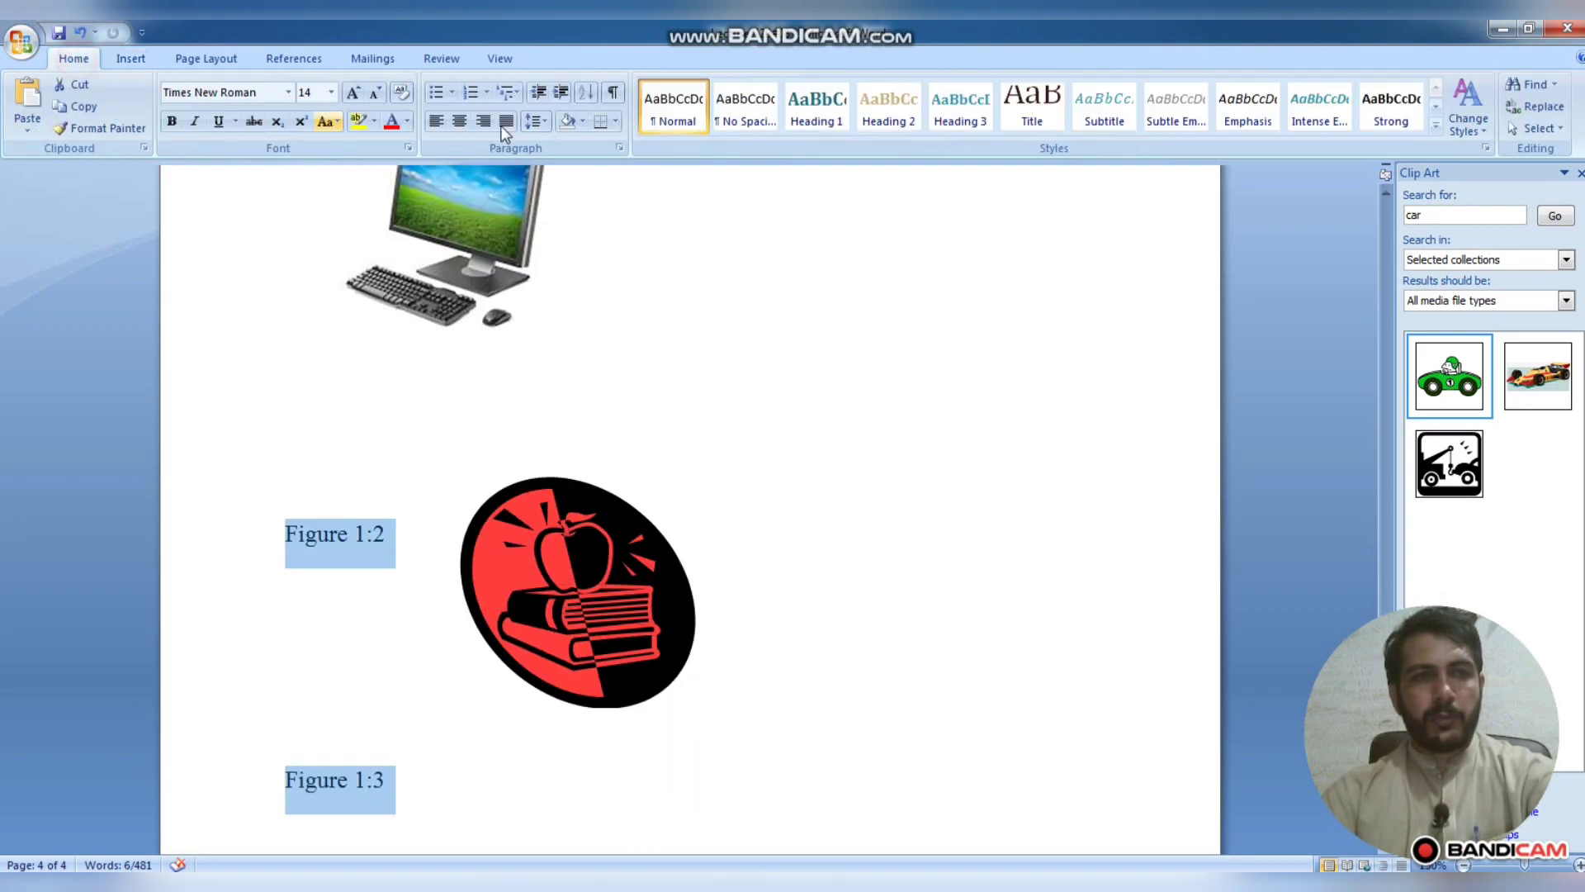
pyautogui.click(959, 110)
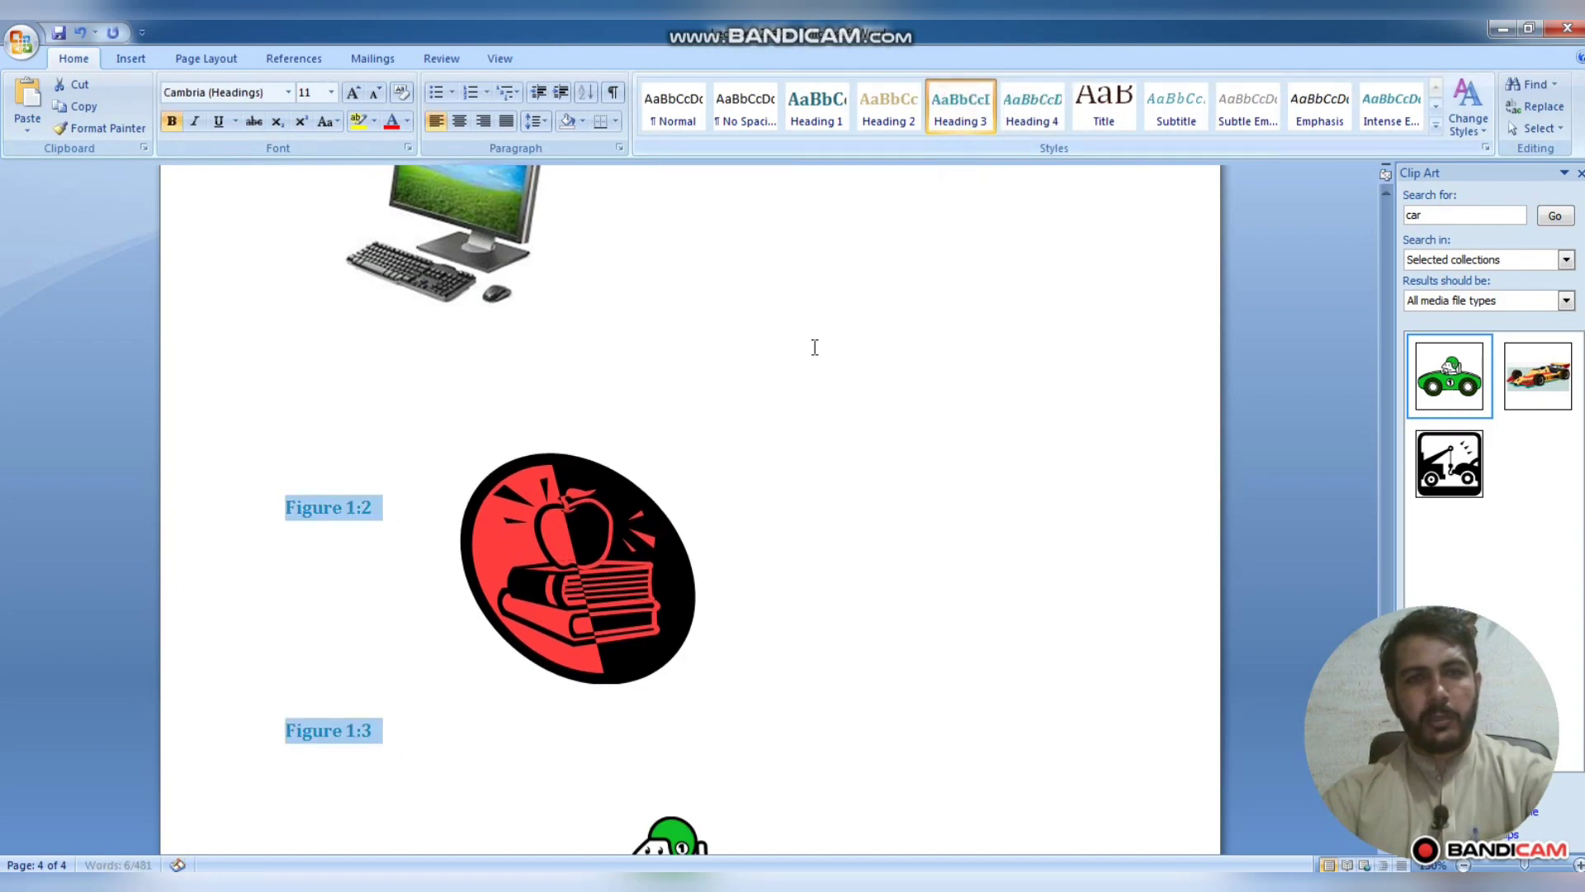
pyautogui.scroll(5, 680, 428)
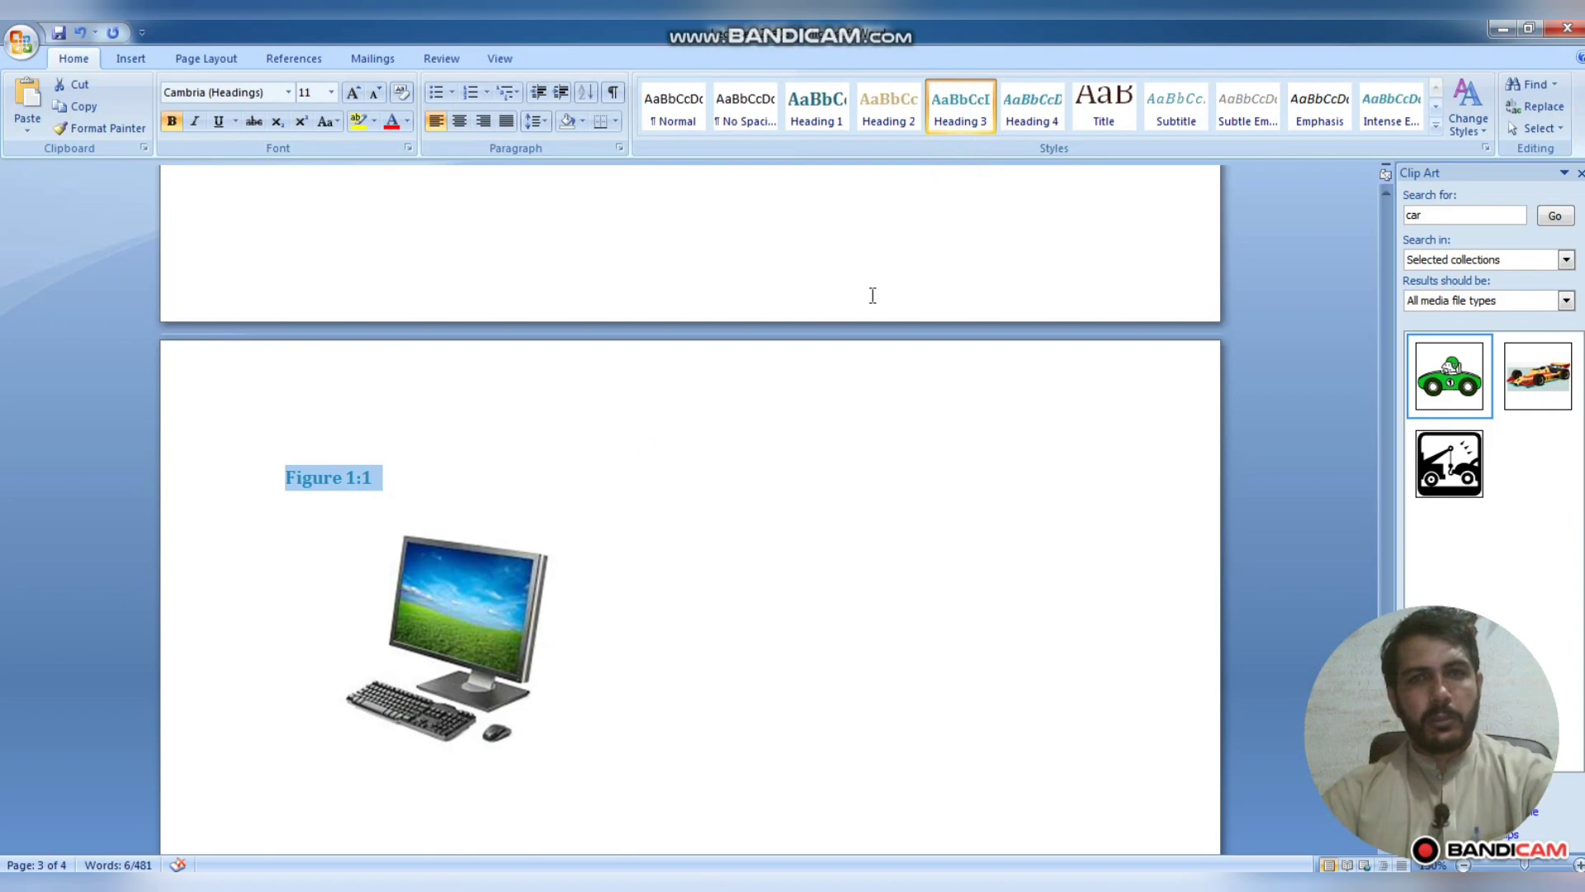
pyautogui.click(1103, 102)
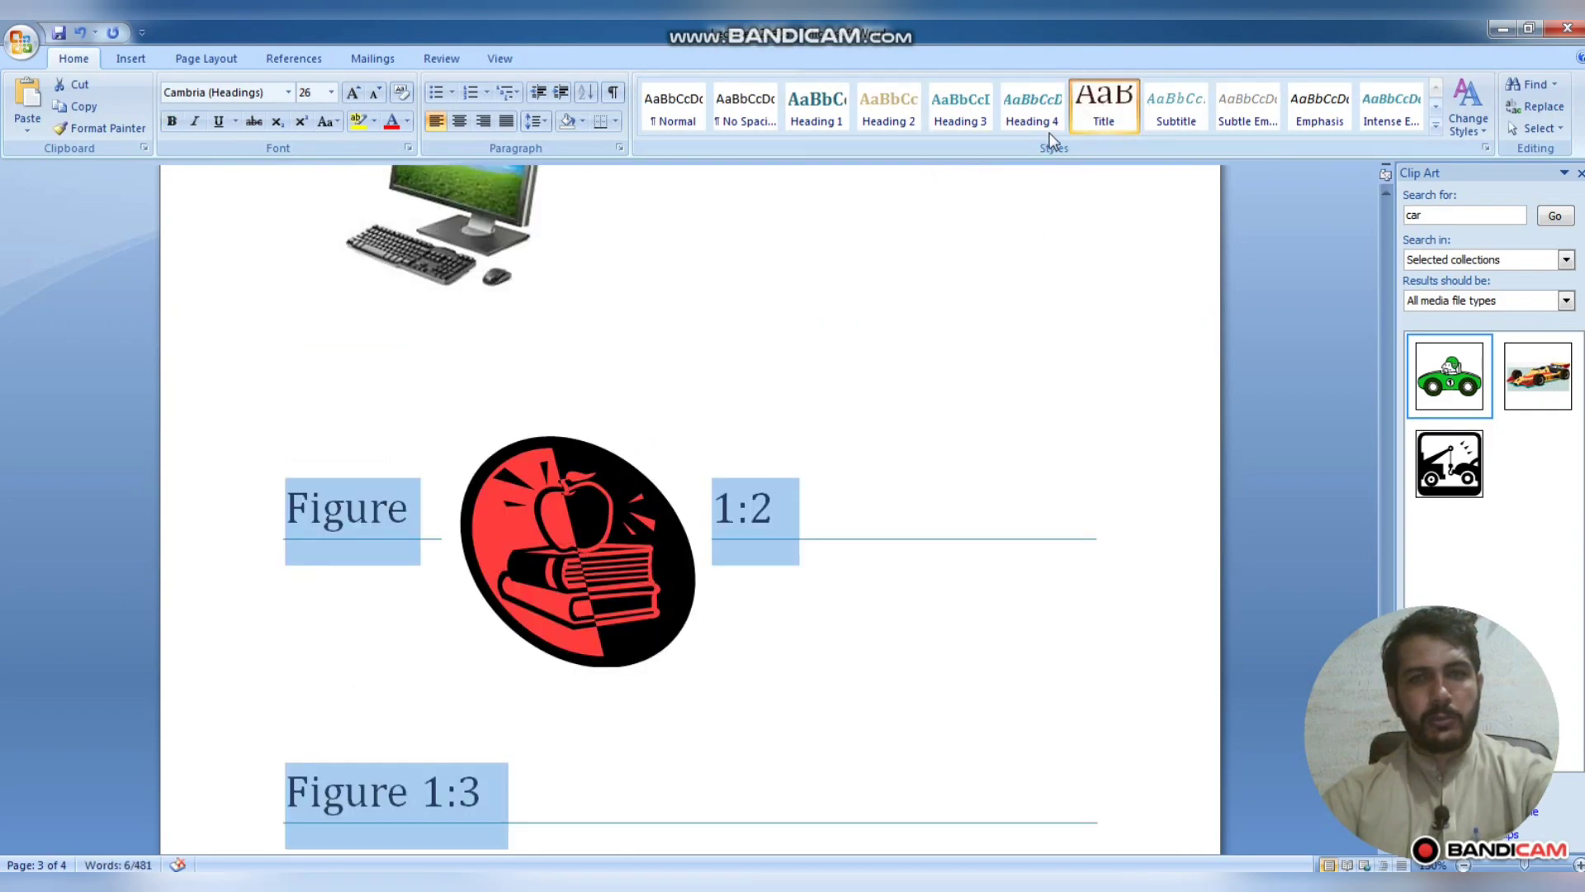
pyautogui.click(958, 109)
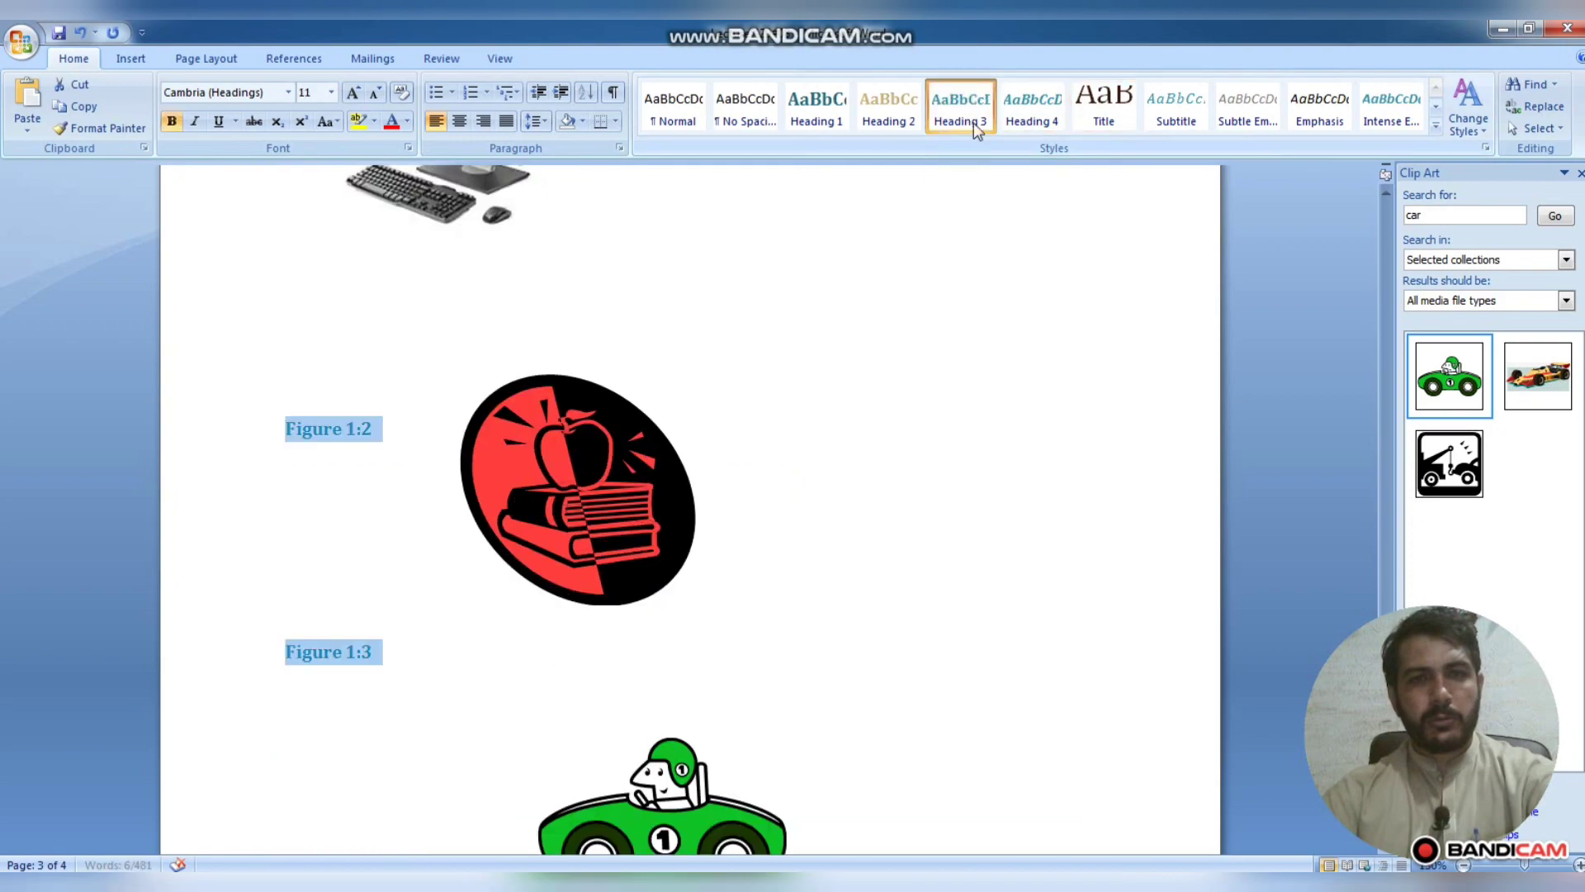
# Add the text "You Can refer to (" at the end of the paragraph under the Computer heading
pyautogui.scroll(15, 660, 504)
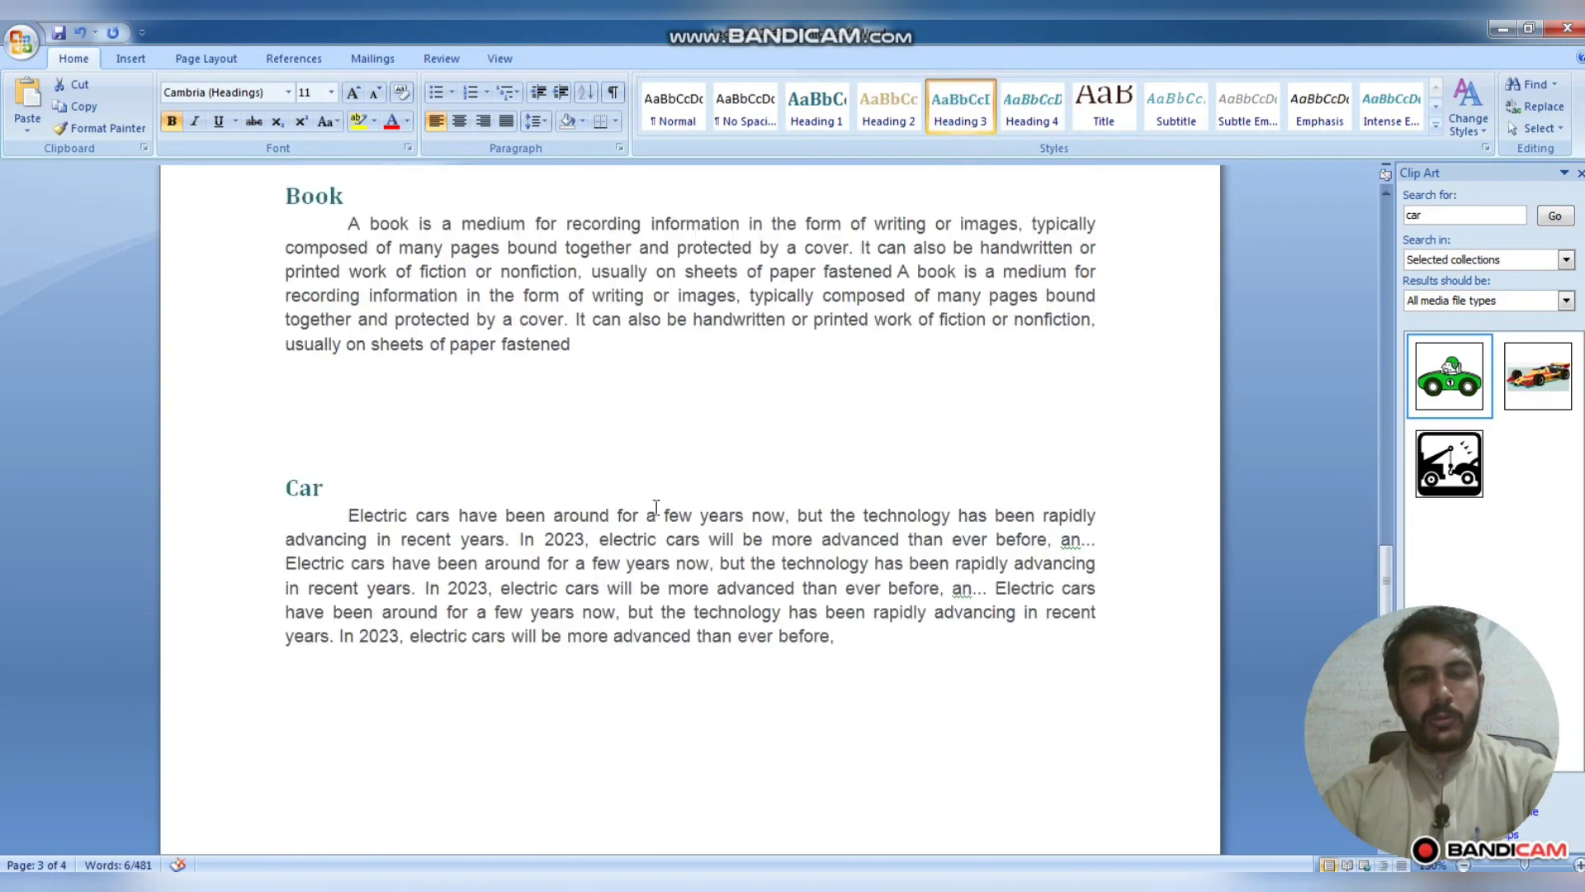
pyautogui.scroll(6, 656, 507)
pyautogui.click(512, 441)
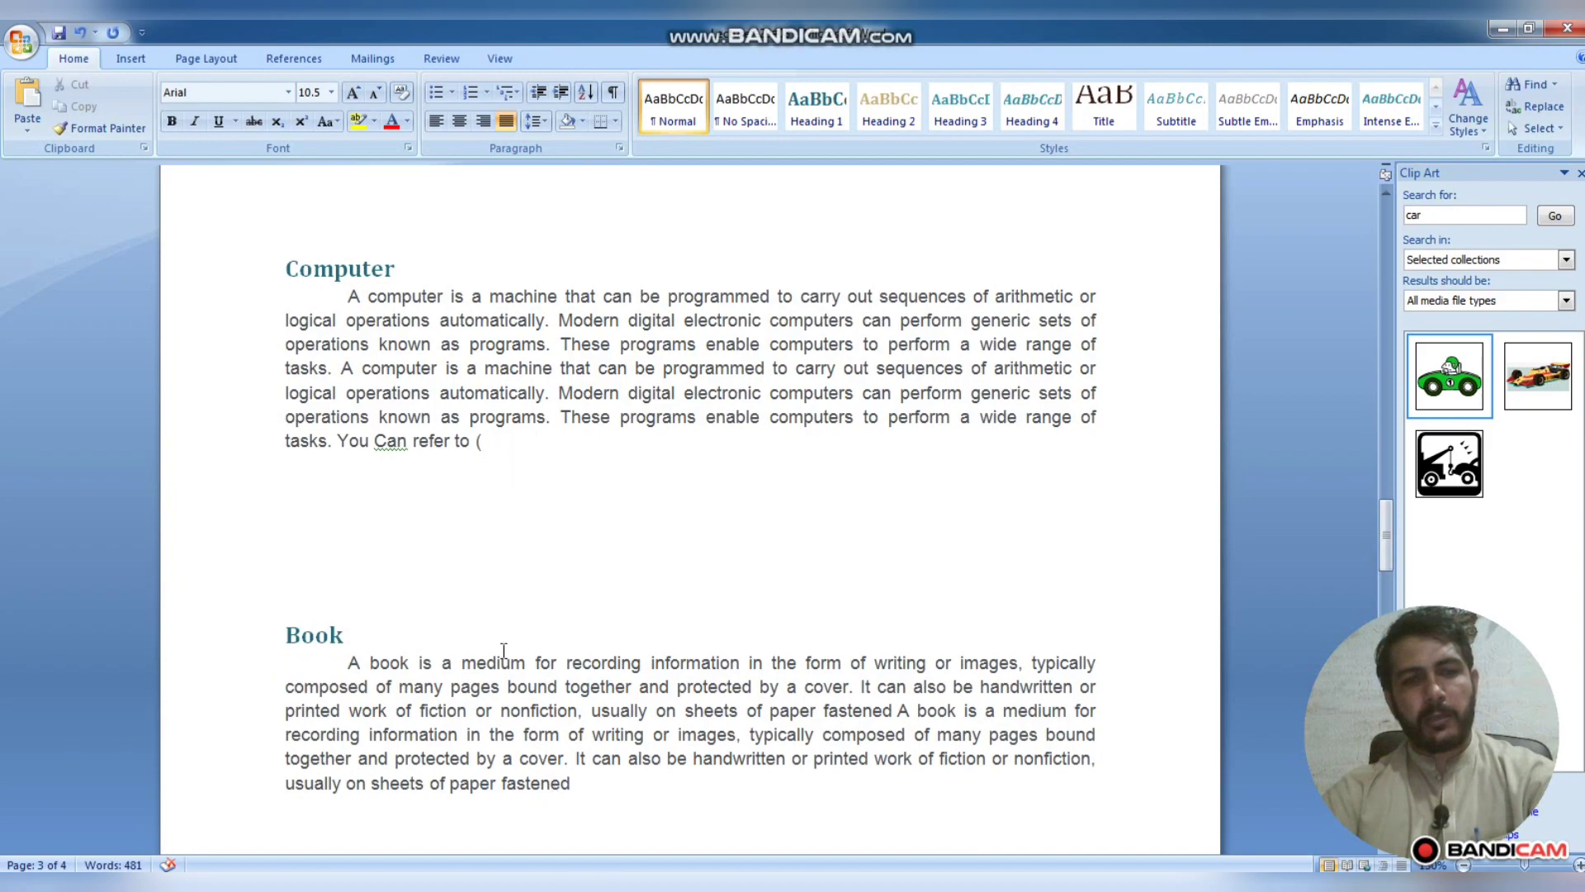
# Insert a hyperlinked cross-reference to the heading text of "Figure 1:1" after the opening parenthesis in the Computer paragraph
pyautogui.click(132, 60)
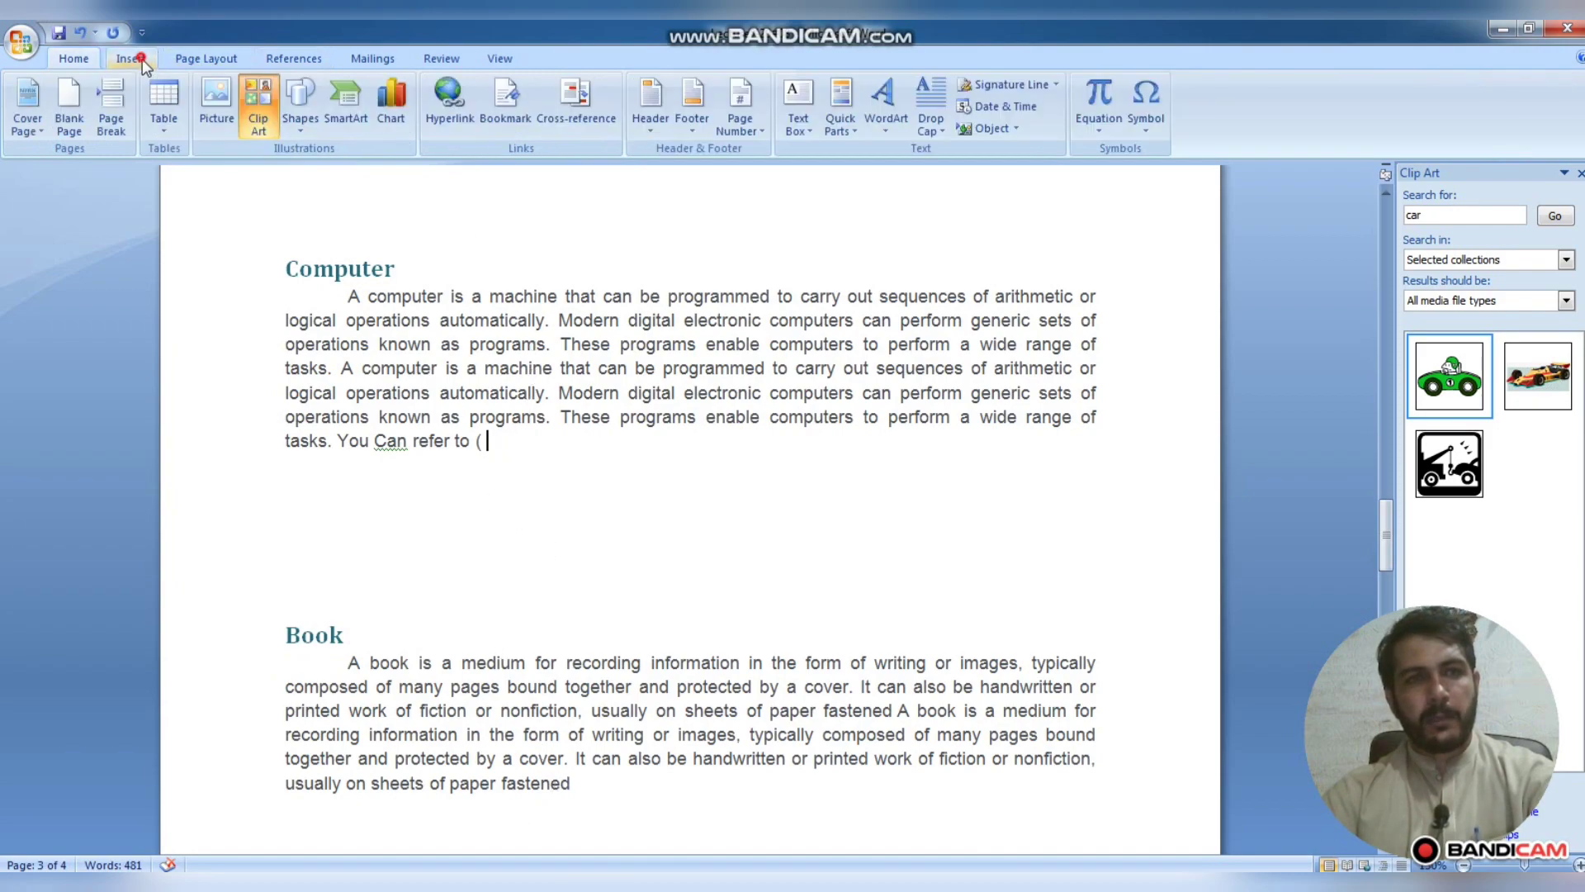
pyautogui.click(576, 103)
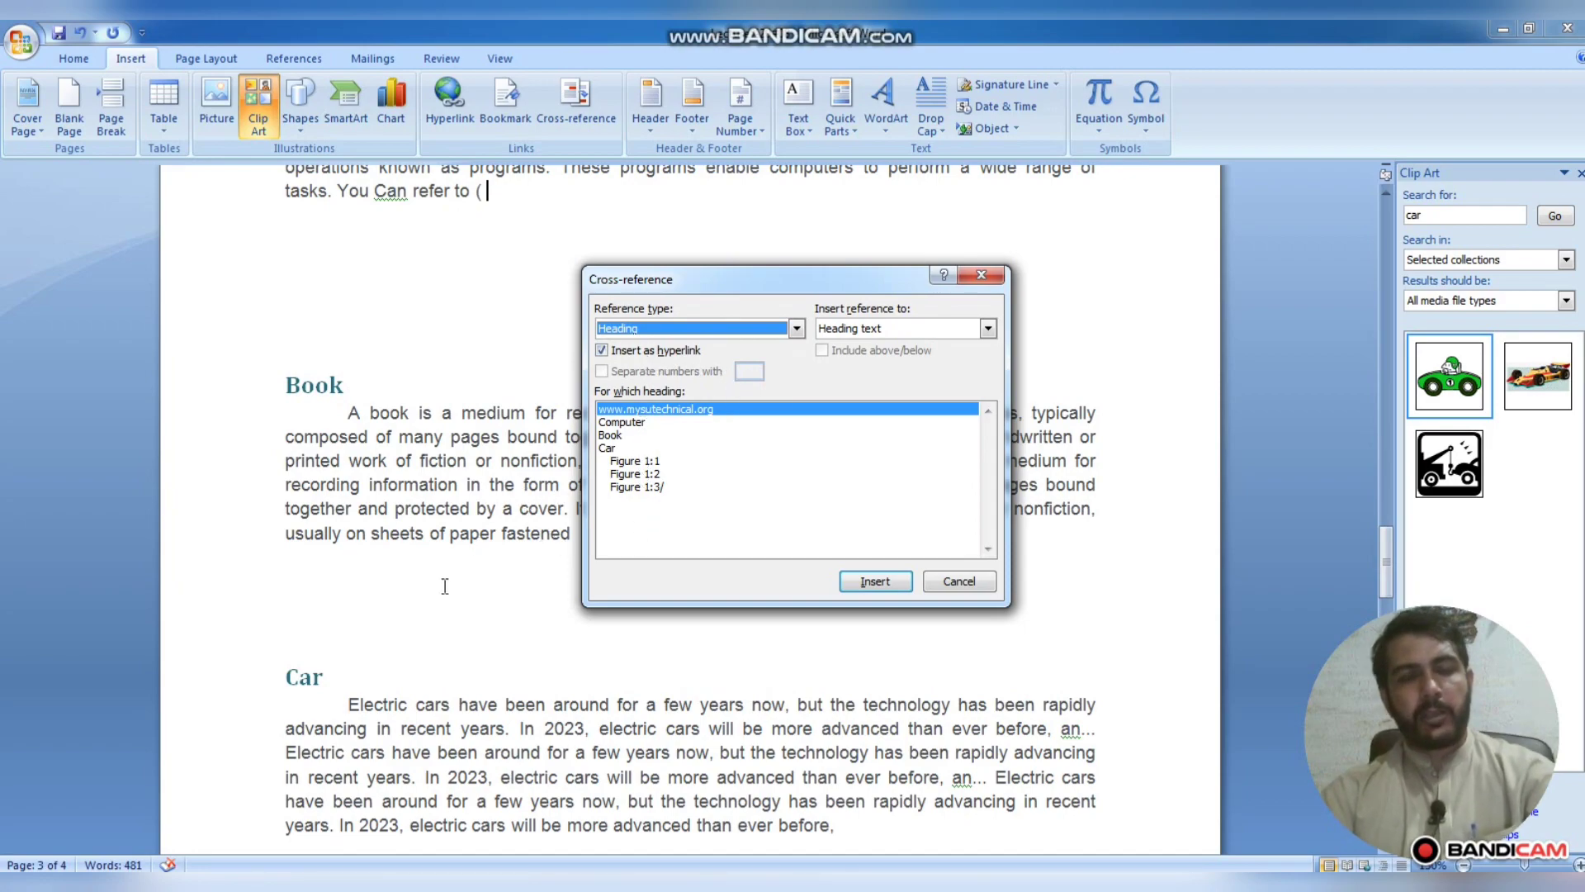
pyautogui.click(653, 462)
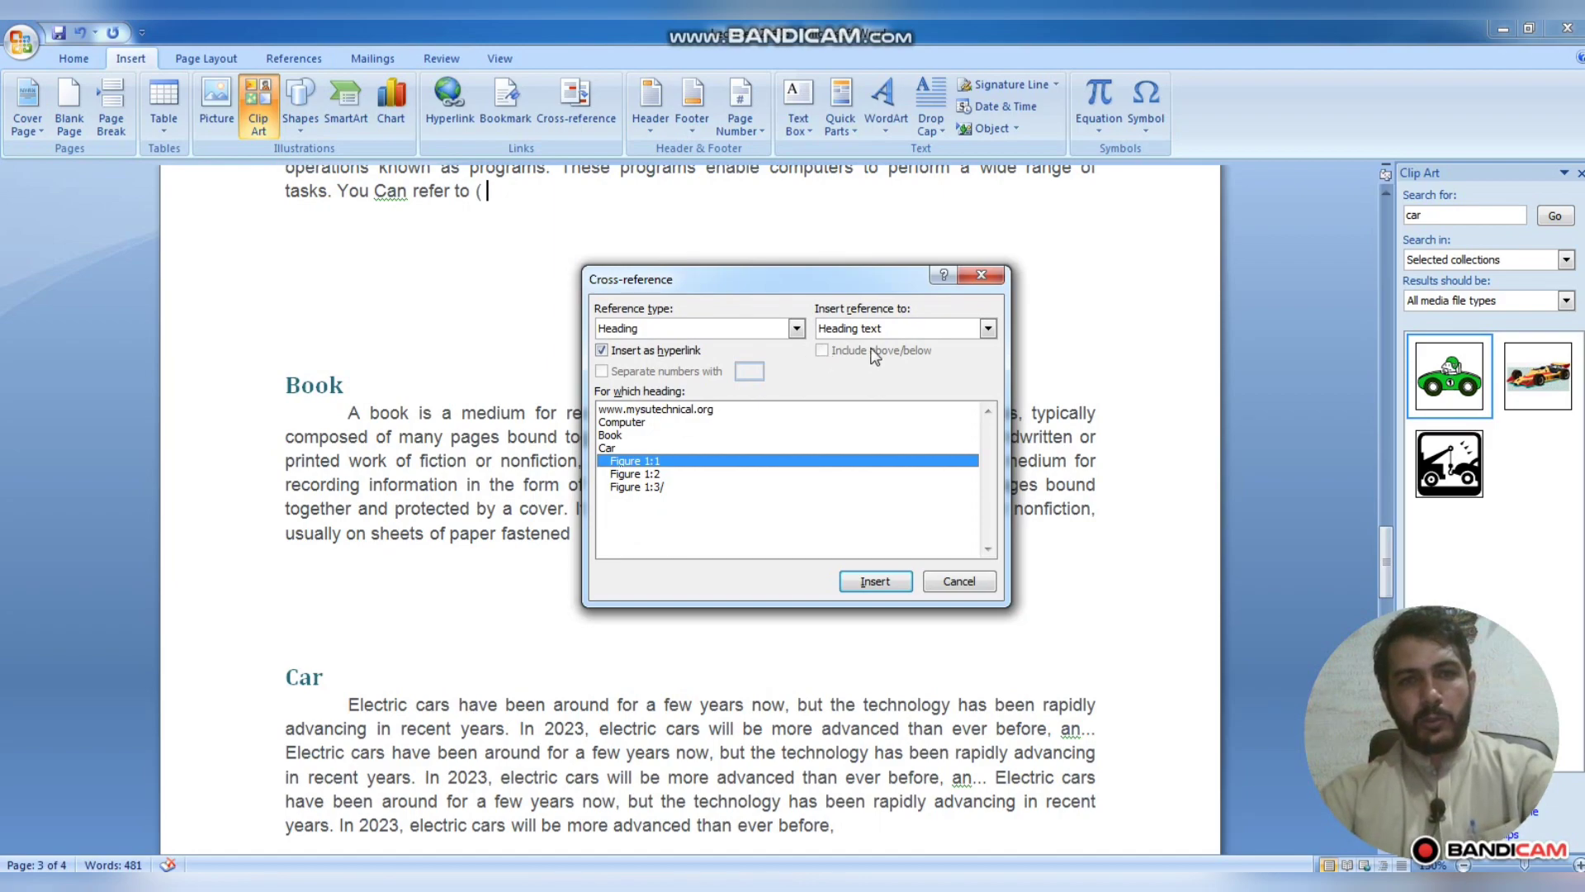
pyautogui.click(988, 328)
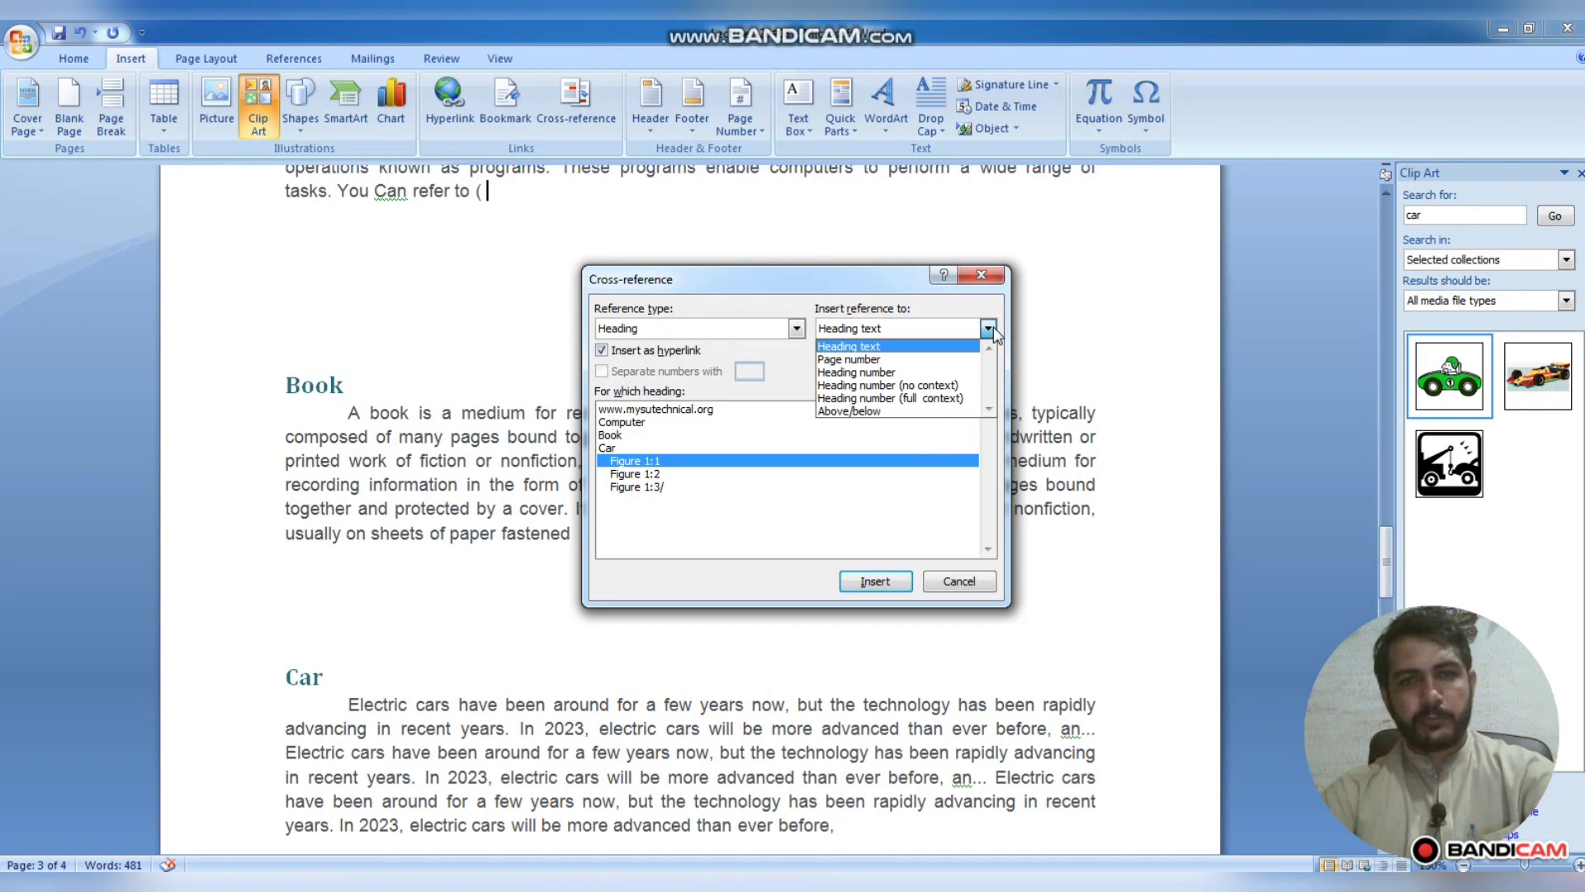
pyautogui.click(989, 327)
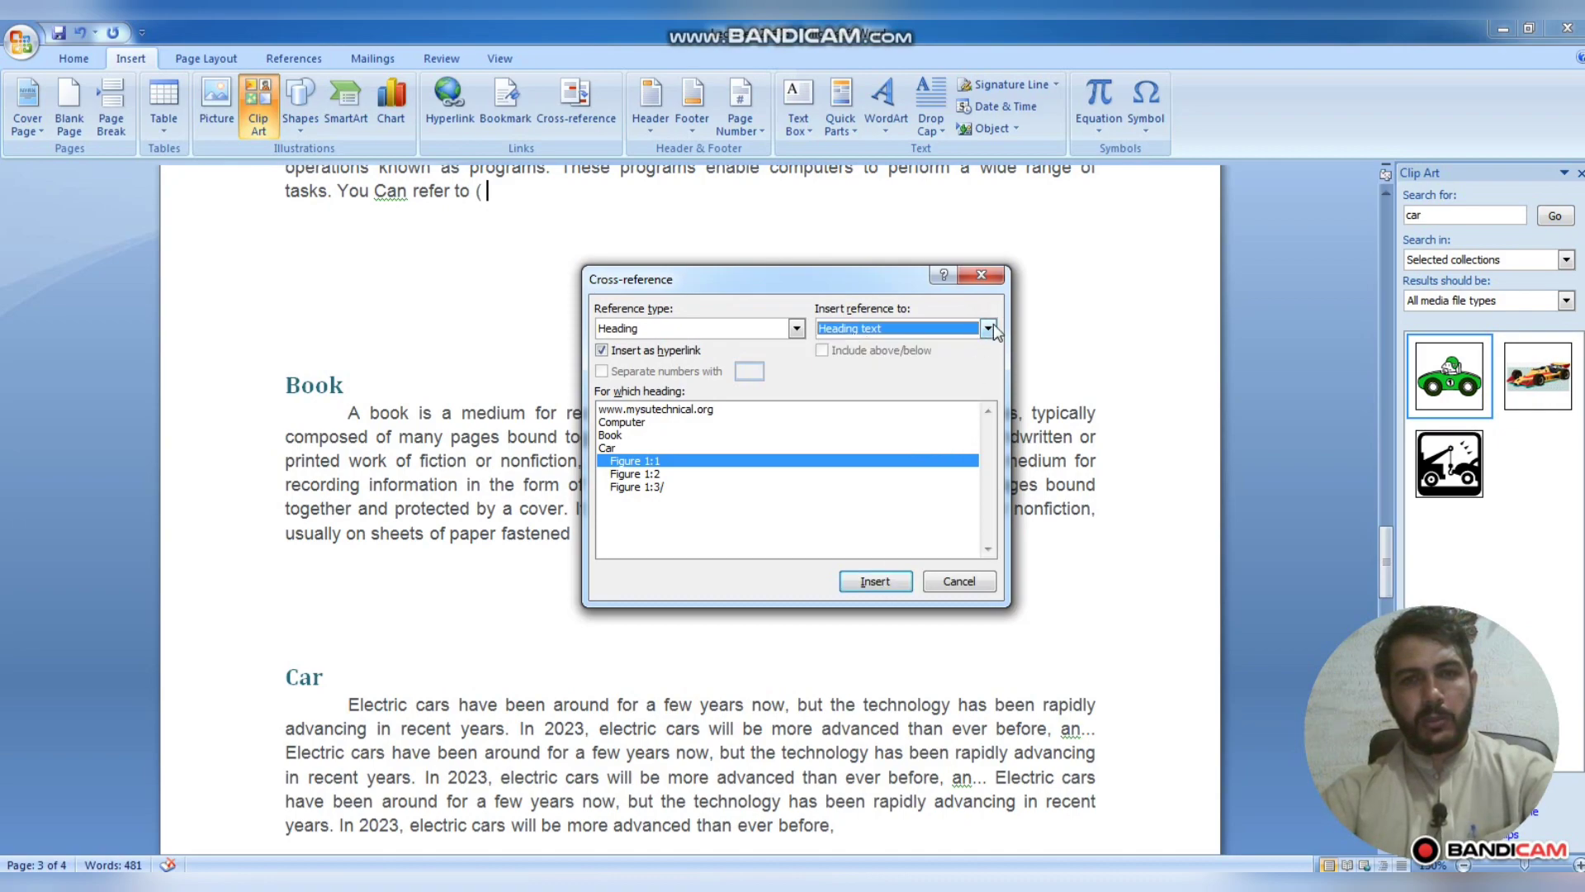
pyautogui.click(986, 328)
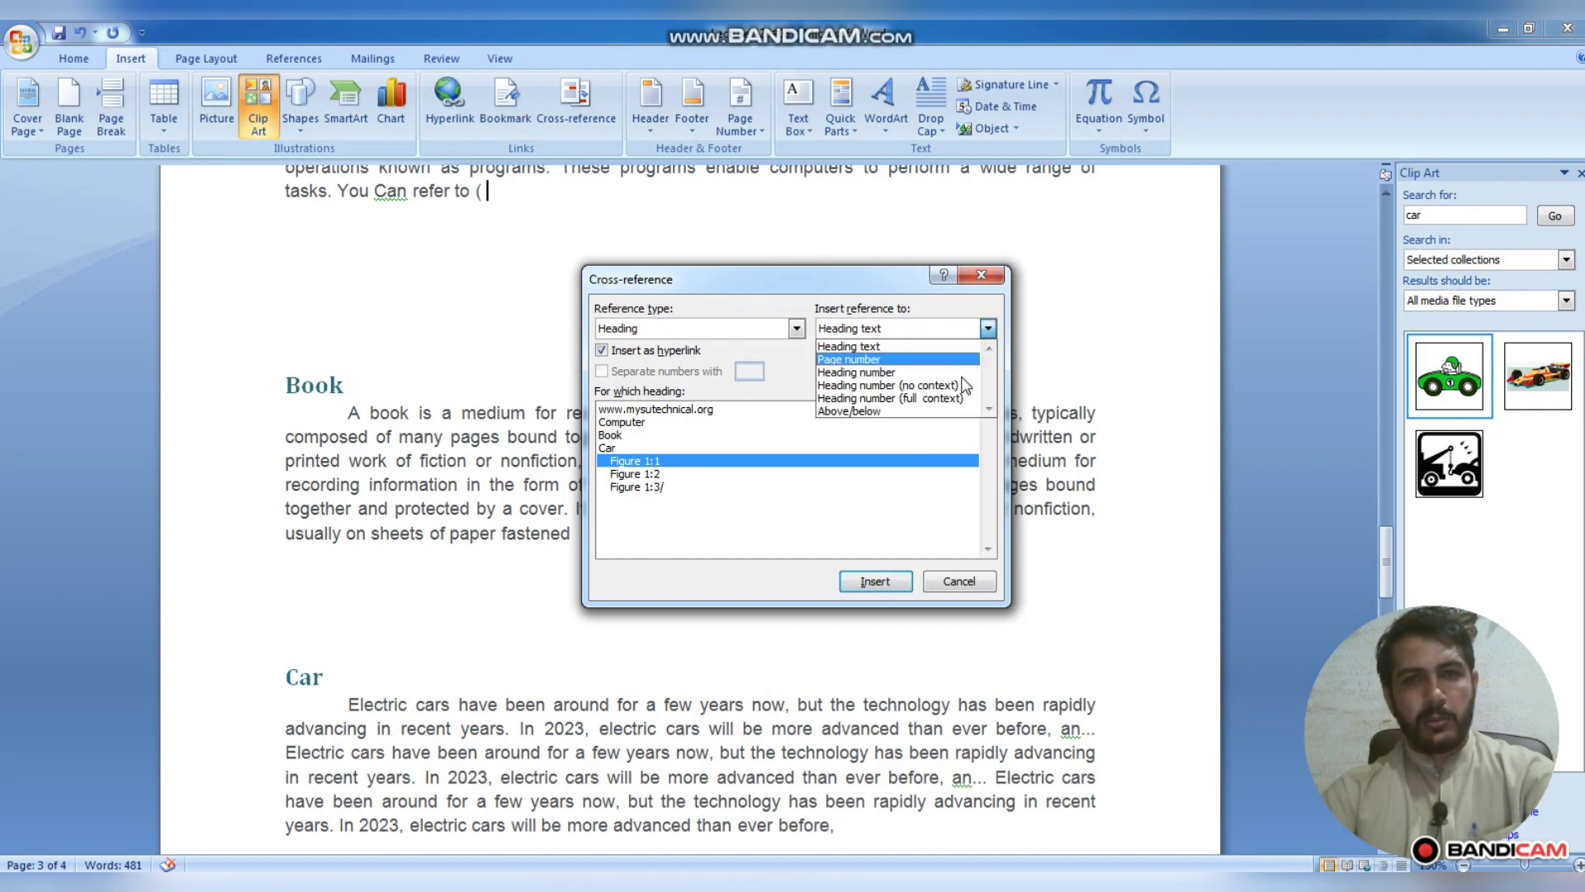
pyautogui.click(988, 329)
pyautogui.click(877, 582)
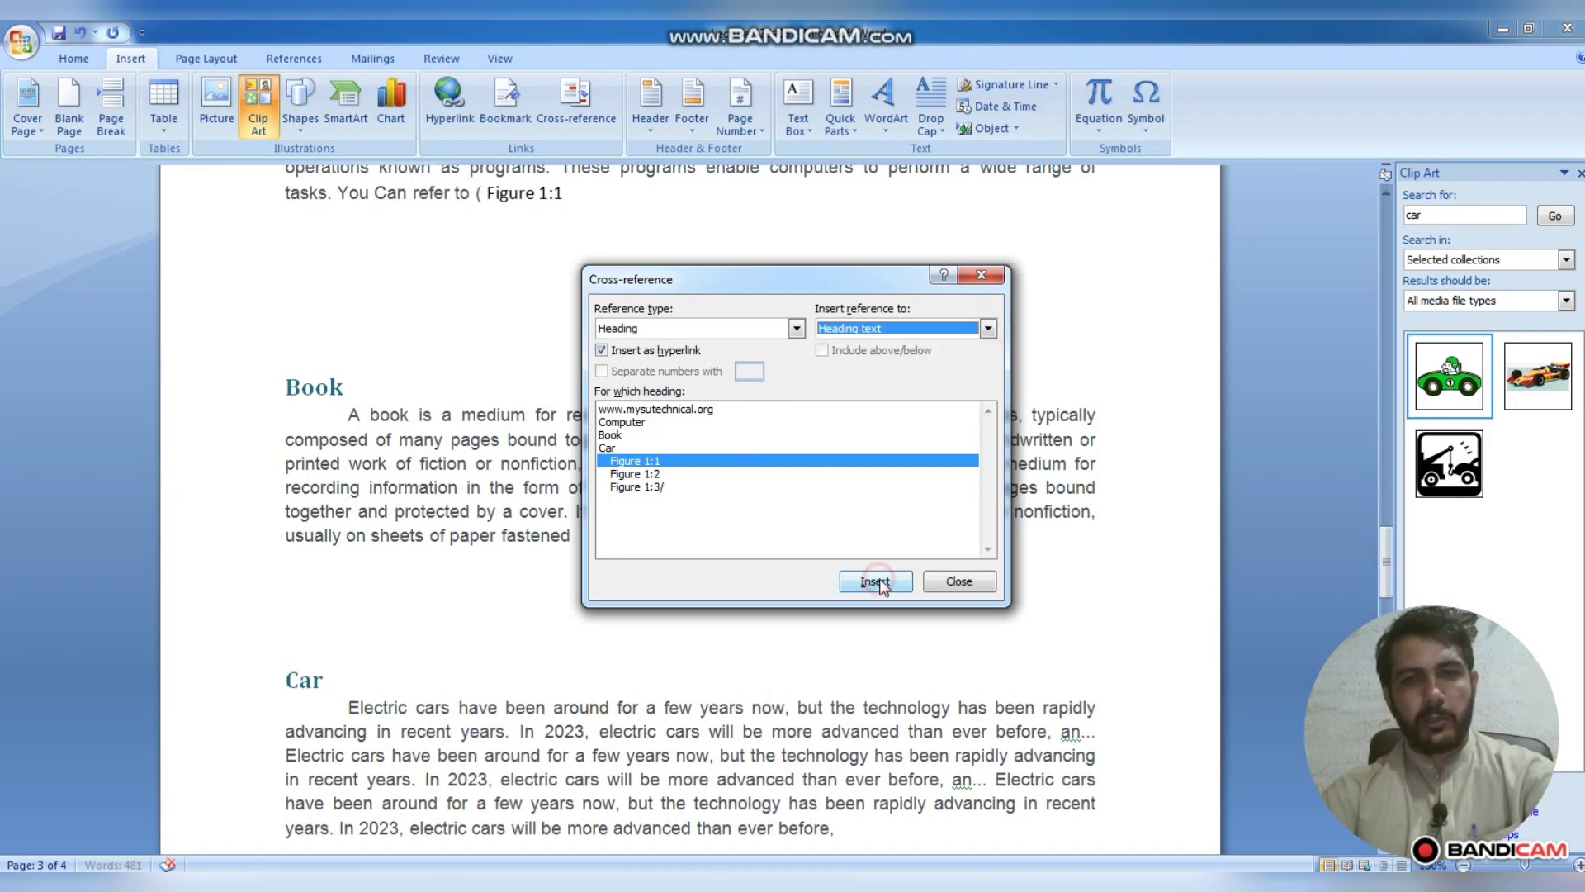
pyautogui.click(955, 580)
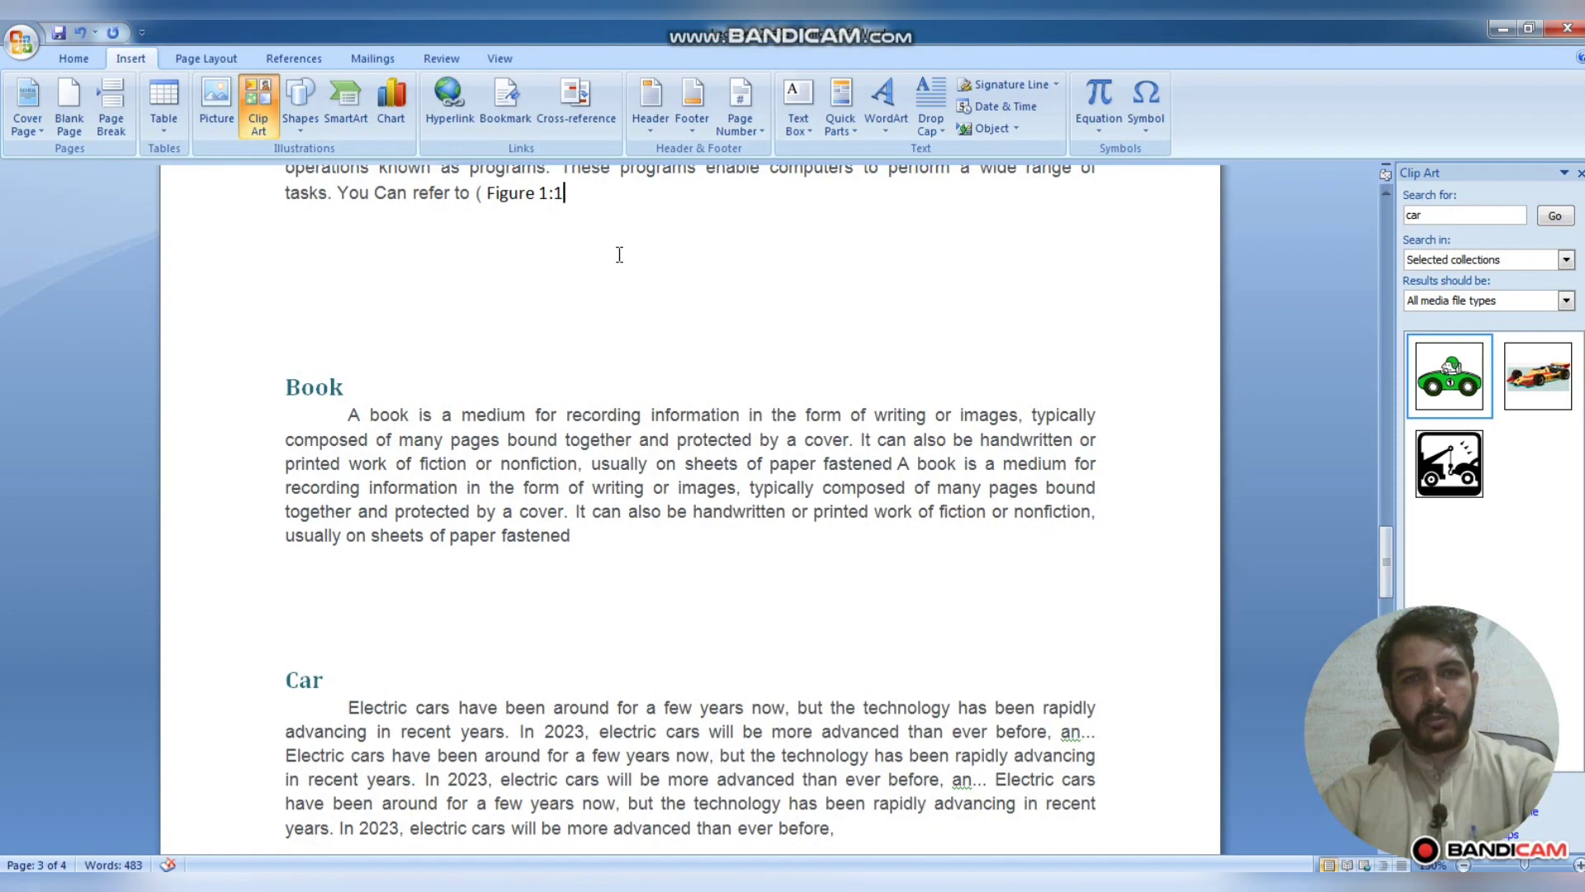
# Add a closing parenthesis after the Figure 1:1 cross-reference and follow its link to the caption
pyautogui.write(')')
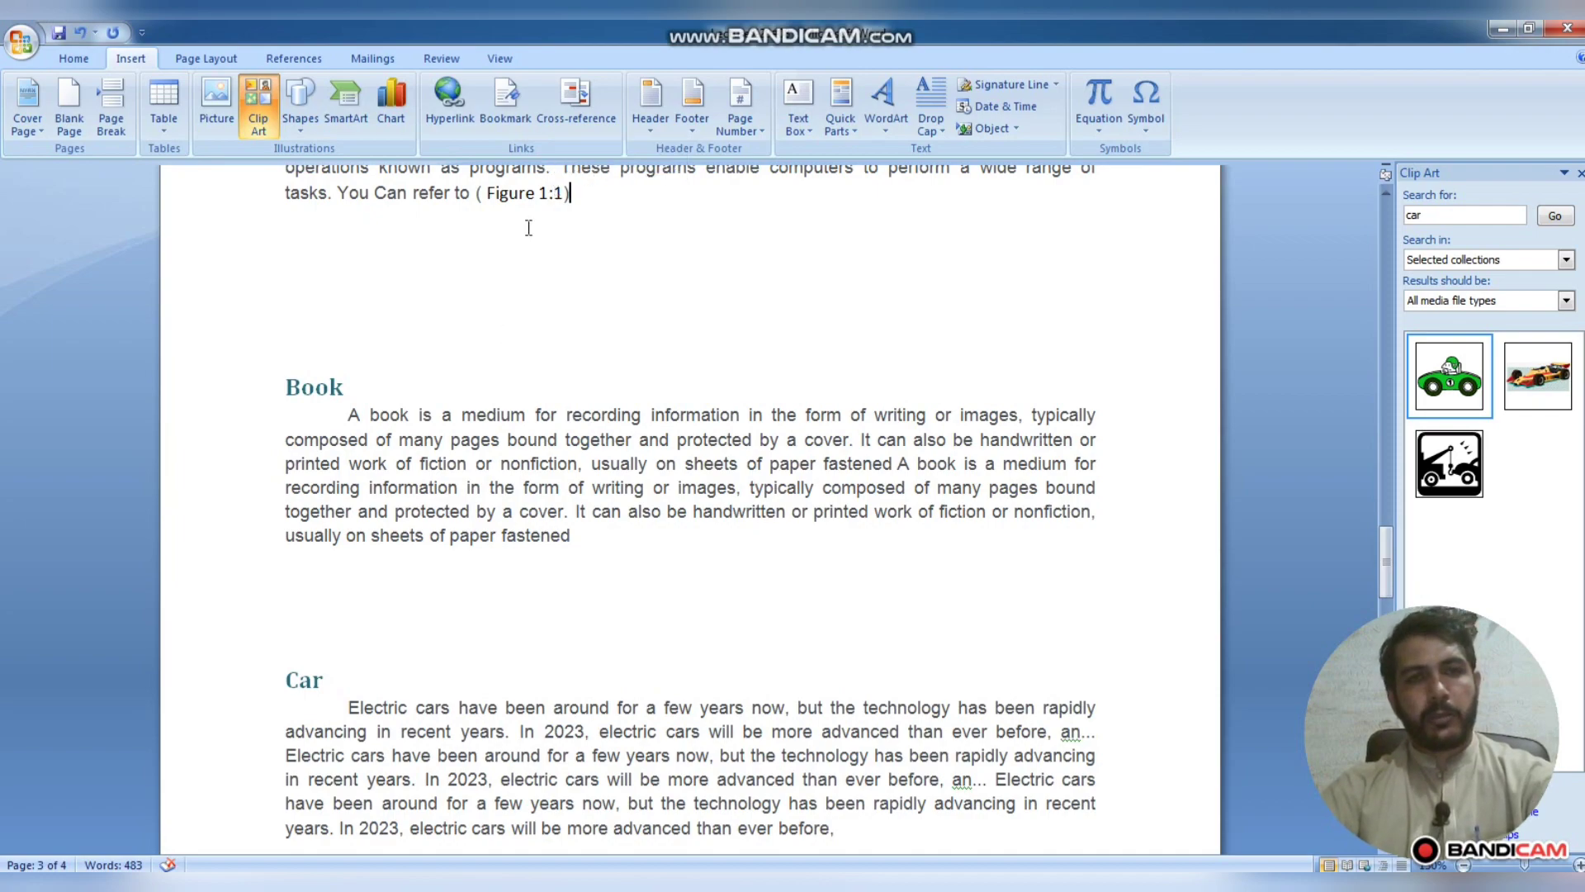
pyautogui.keyDown('ctrl'); pyautogui.click(529, 196); pyautogui.keyUp('ctrl')
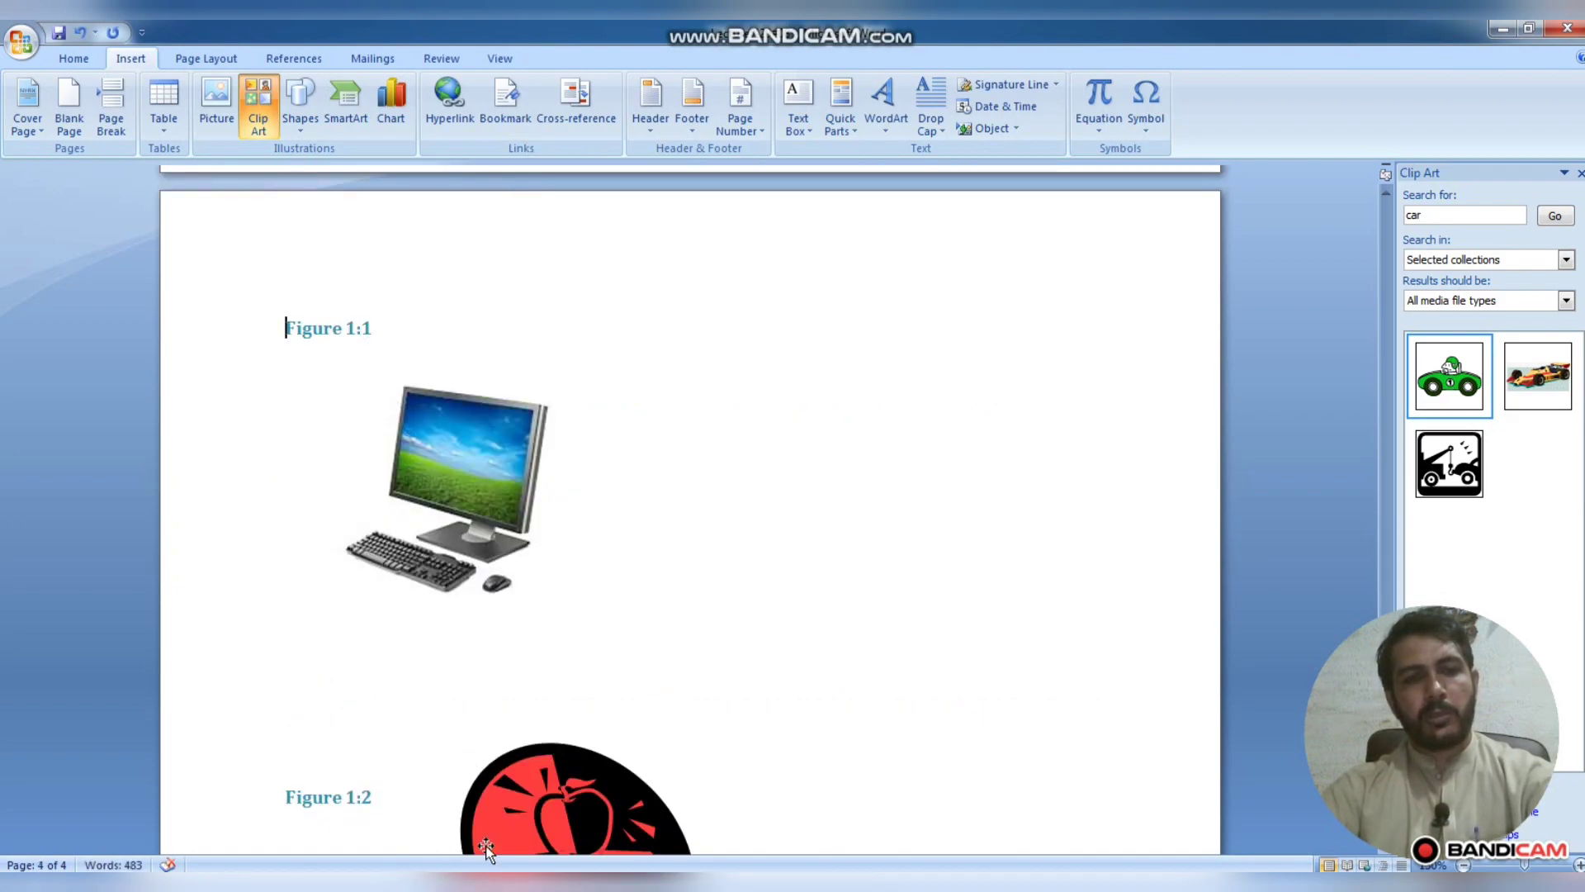
# Add the text "Go to the Pge (" after the Figure 1:1 reference at the end of the Computer paragraph
pyautogui.scroll(15, 523, 695)
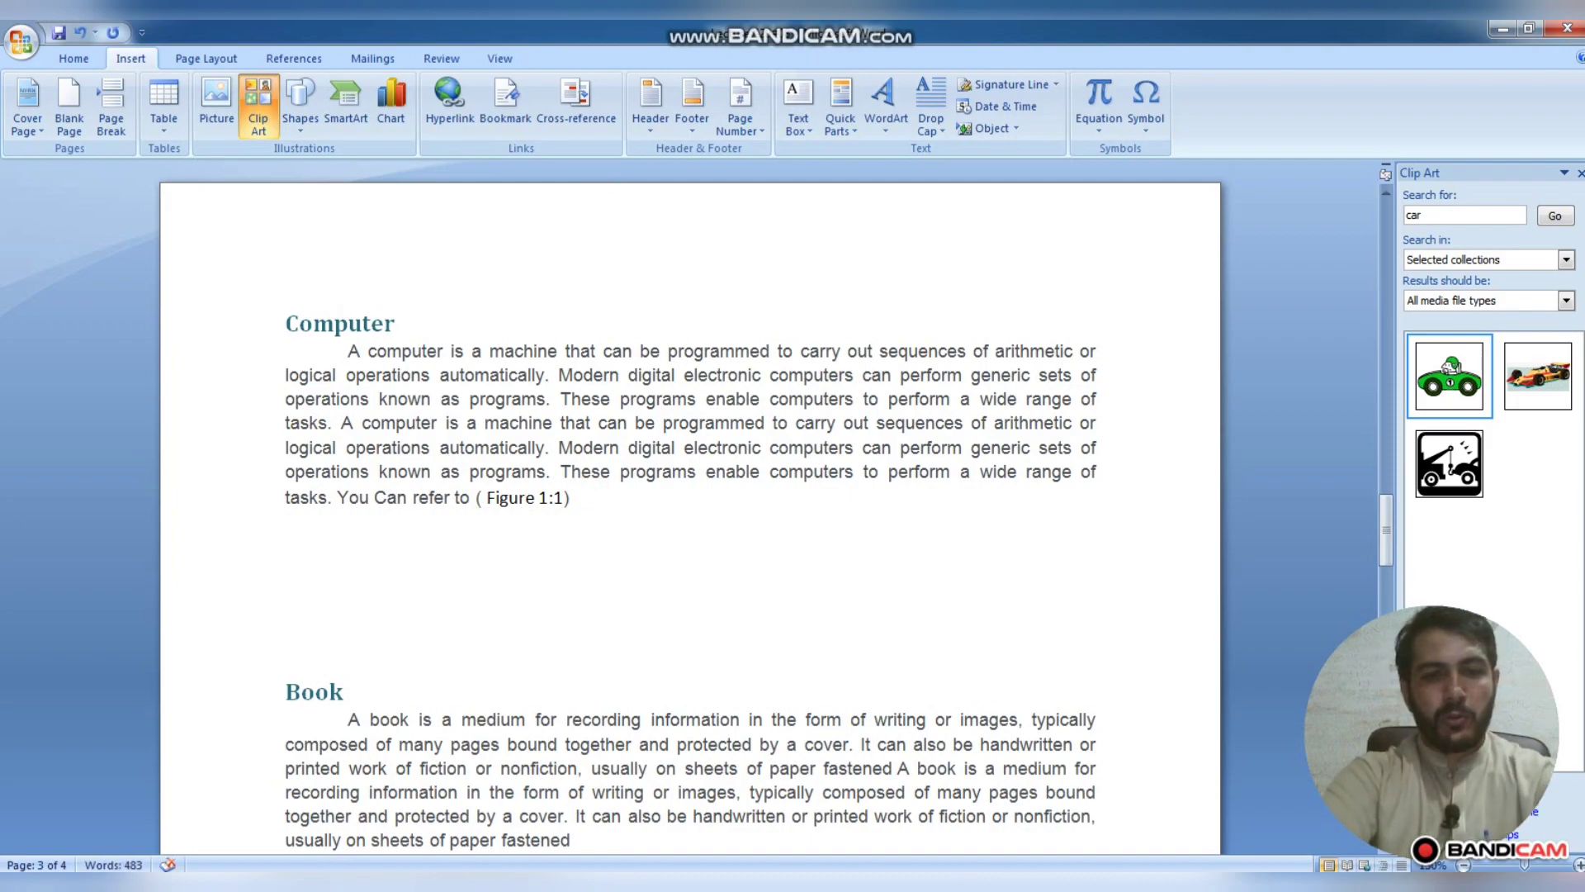
pyautogui.write('Go t')
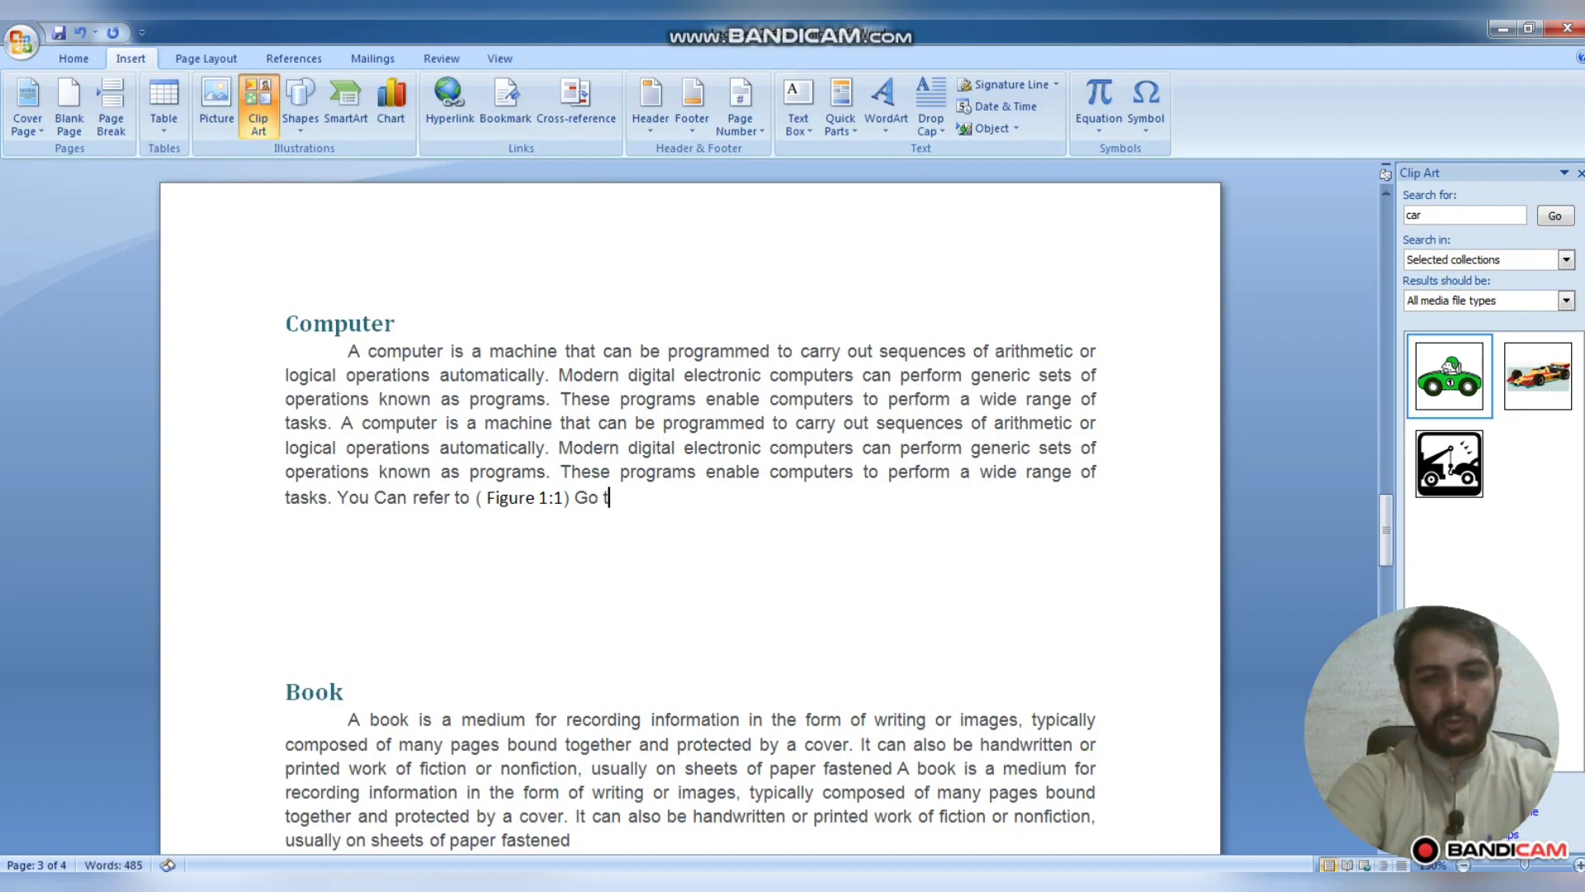
pyautogui.write('o the ')
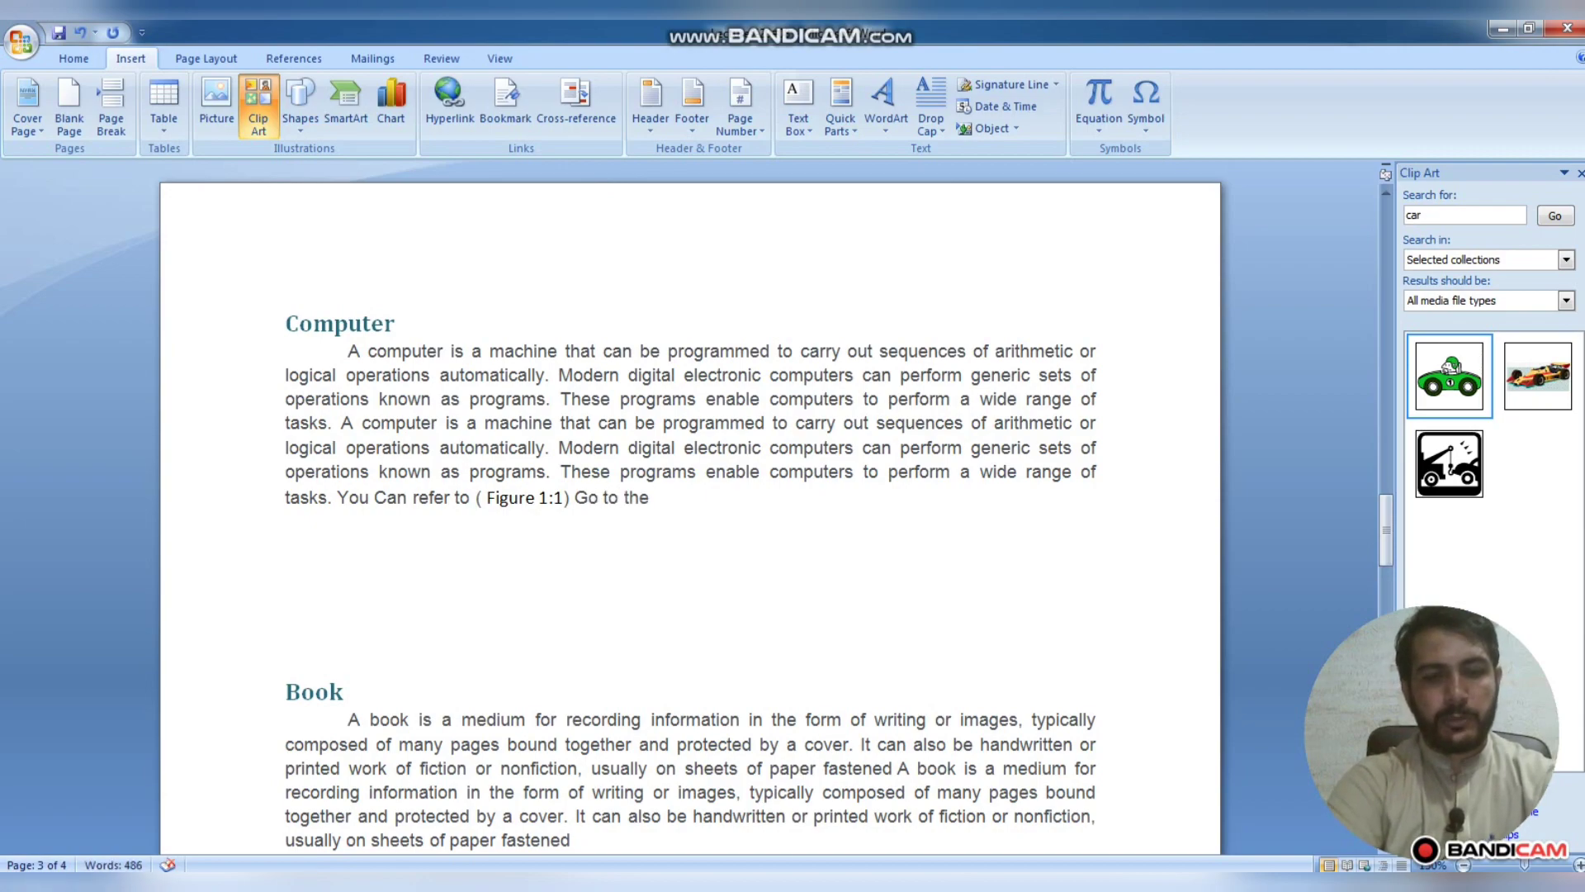
pyautogui.write('Pge')
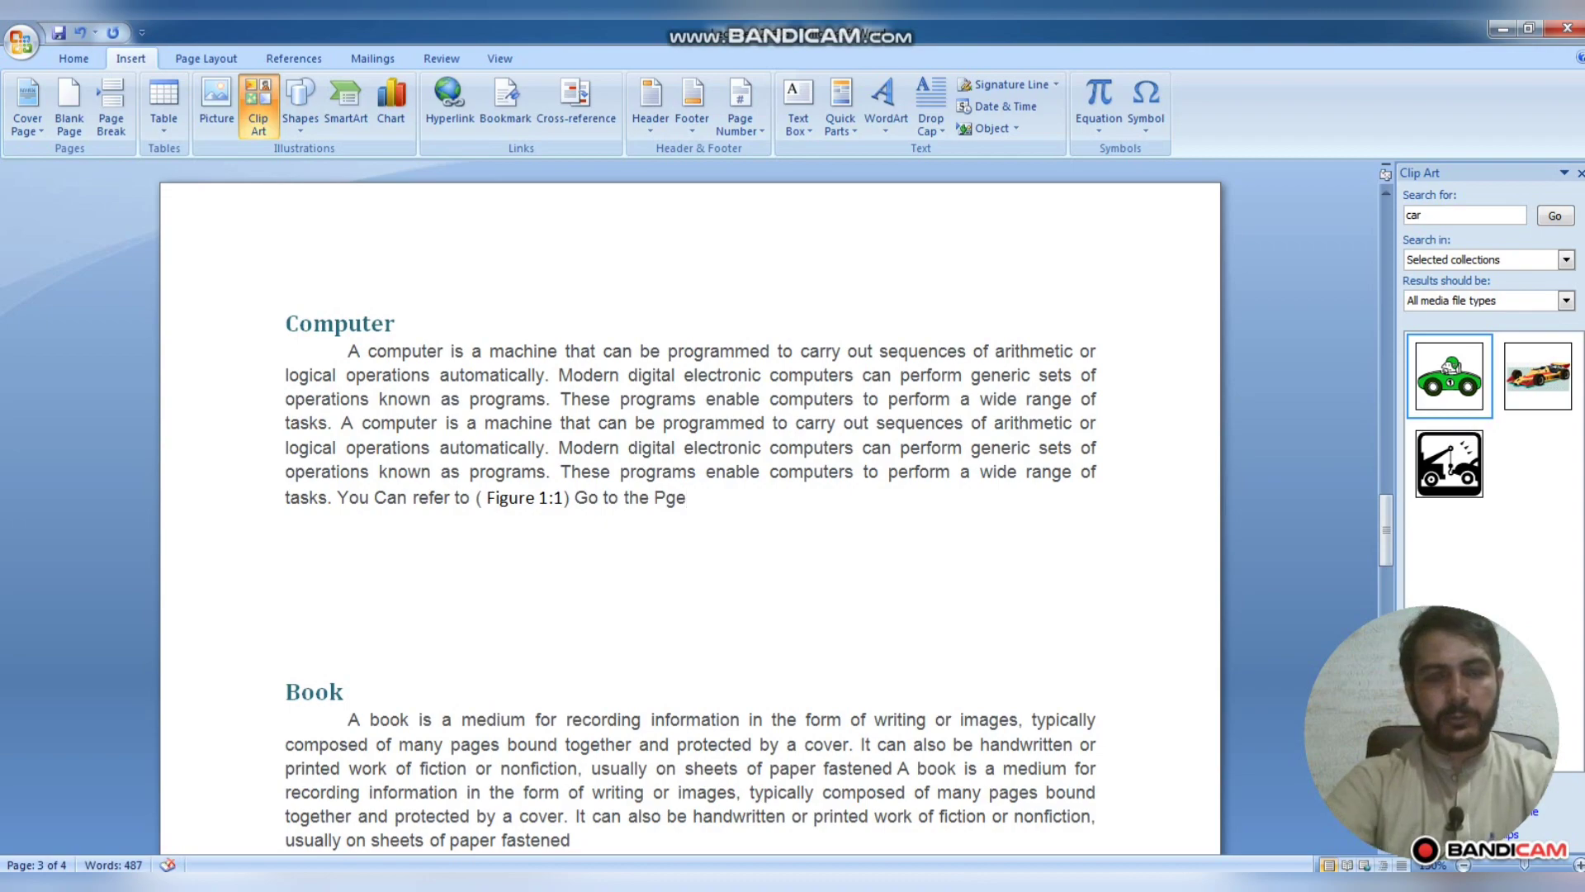
pyautogui.write(' *')
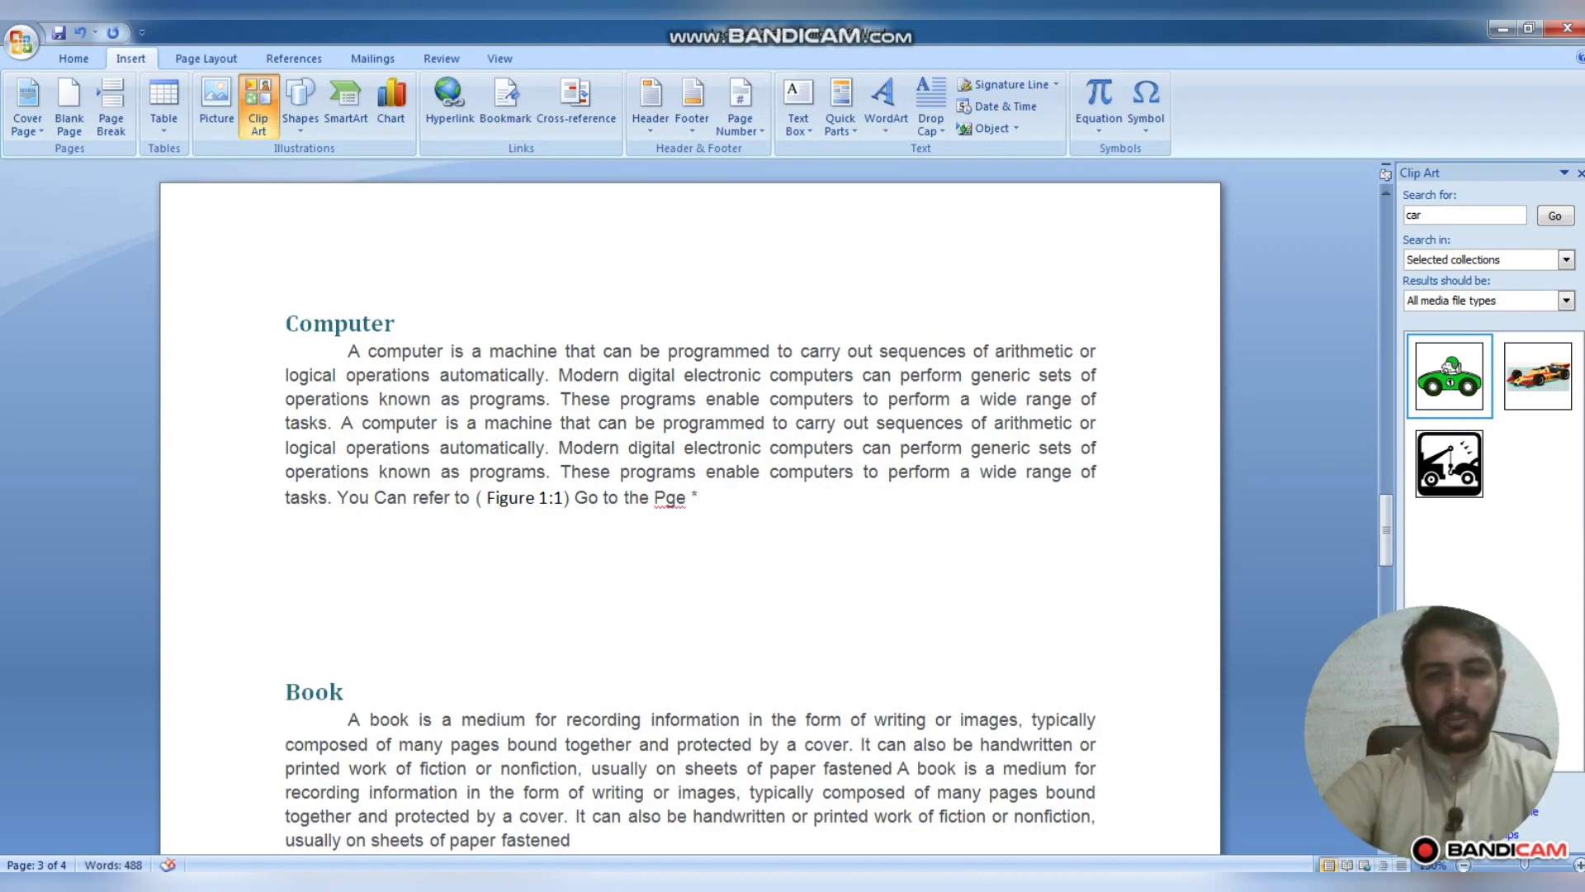
pyautogui.press('BackSpace')
pyautogui.write('(')
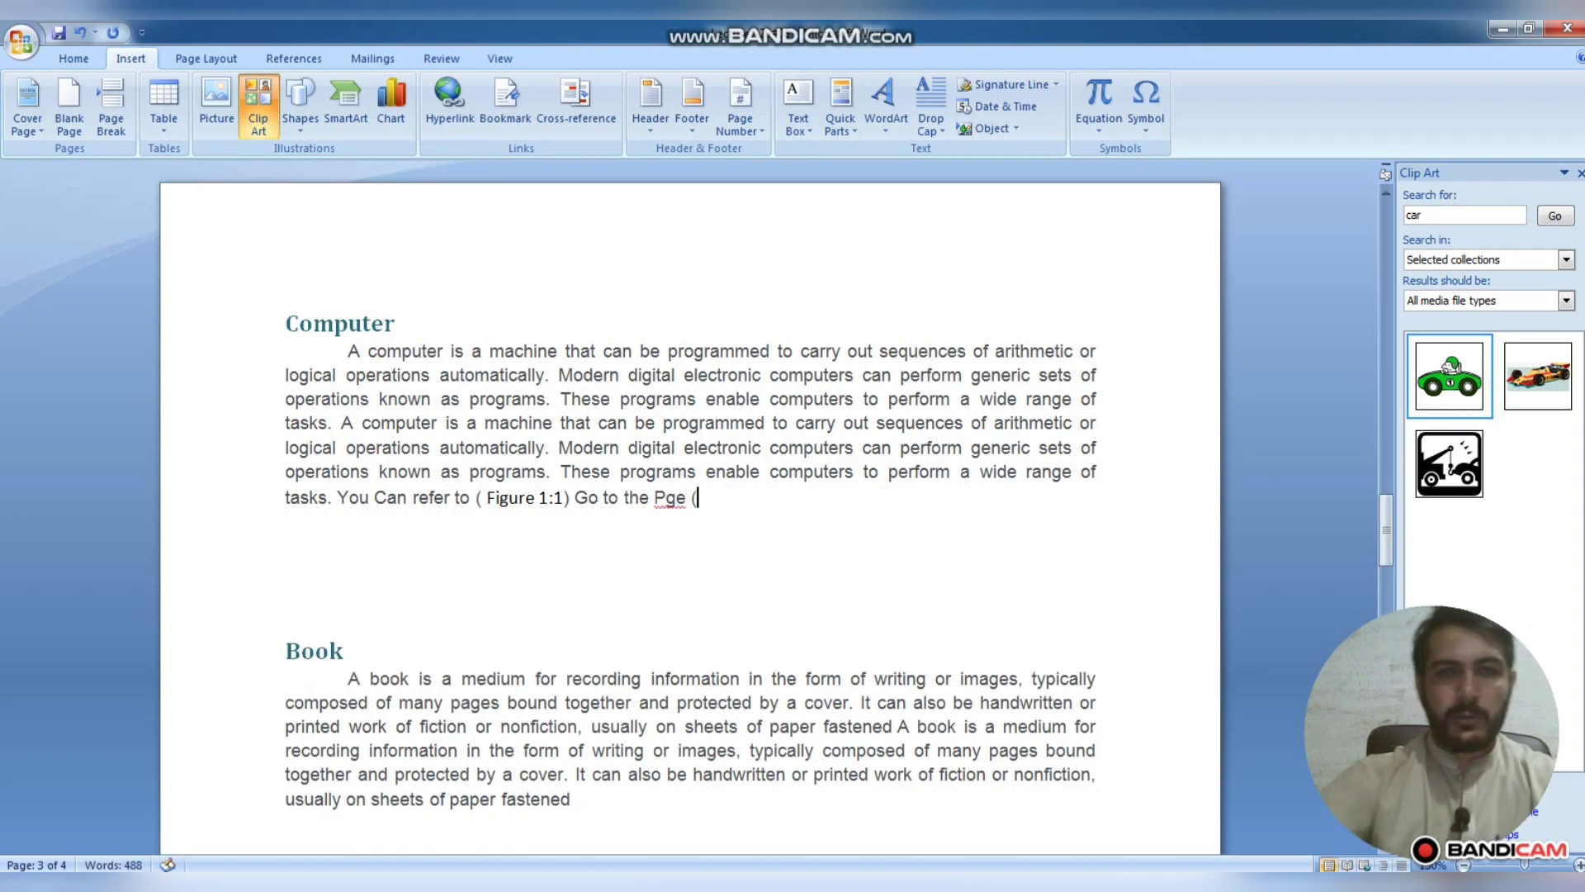
pyautogui.click(578, 105)
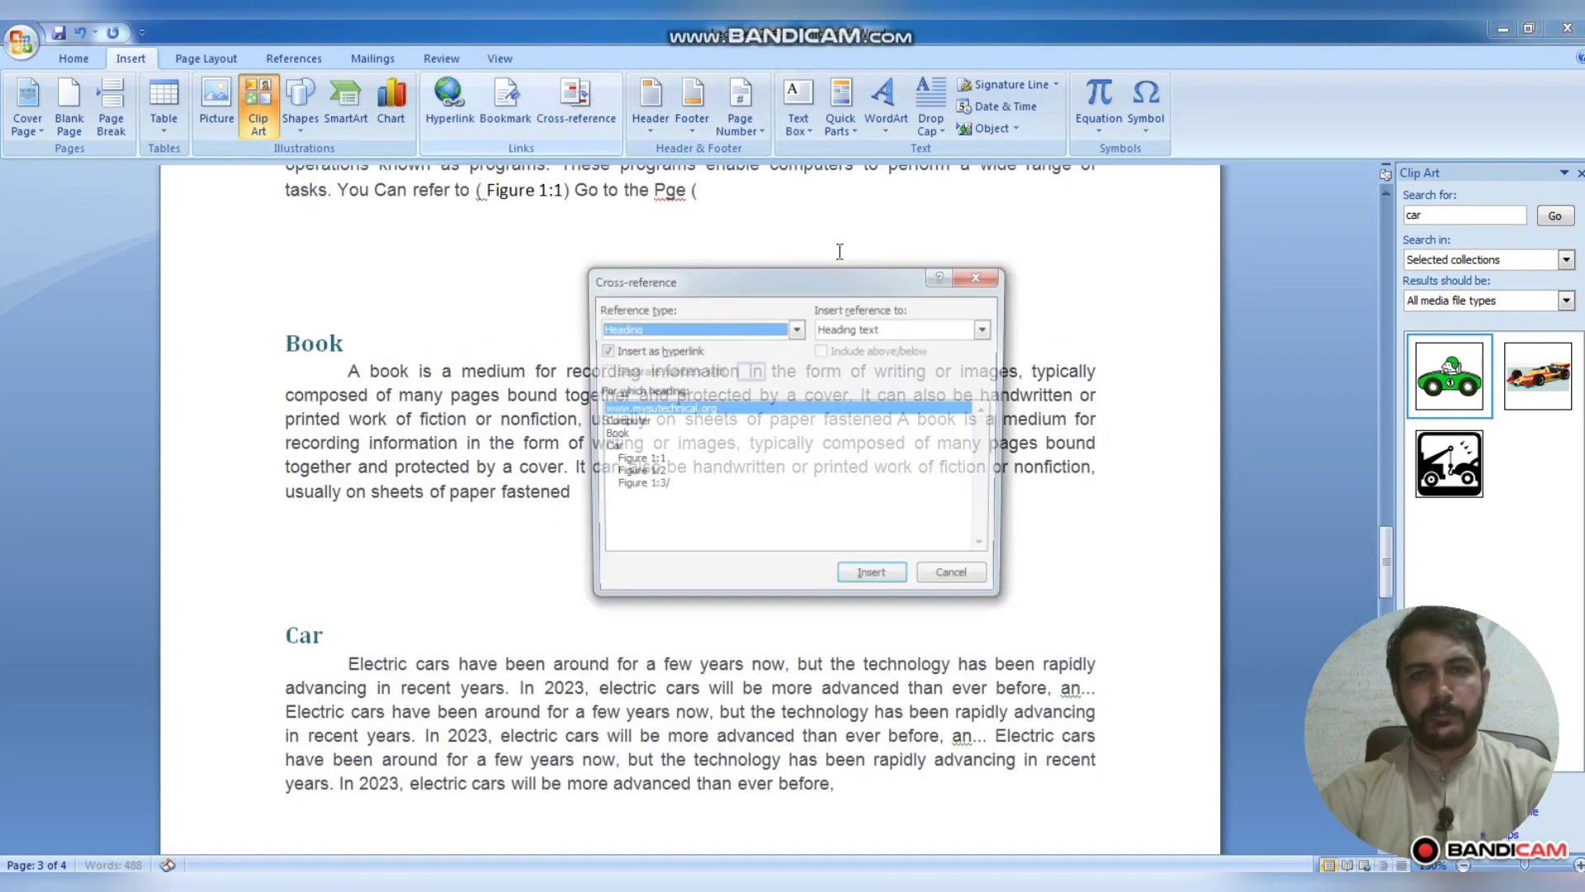
pyautogui.click(797, 328)
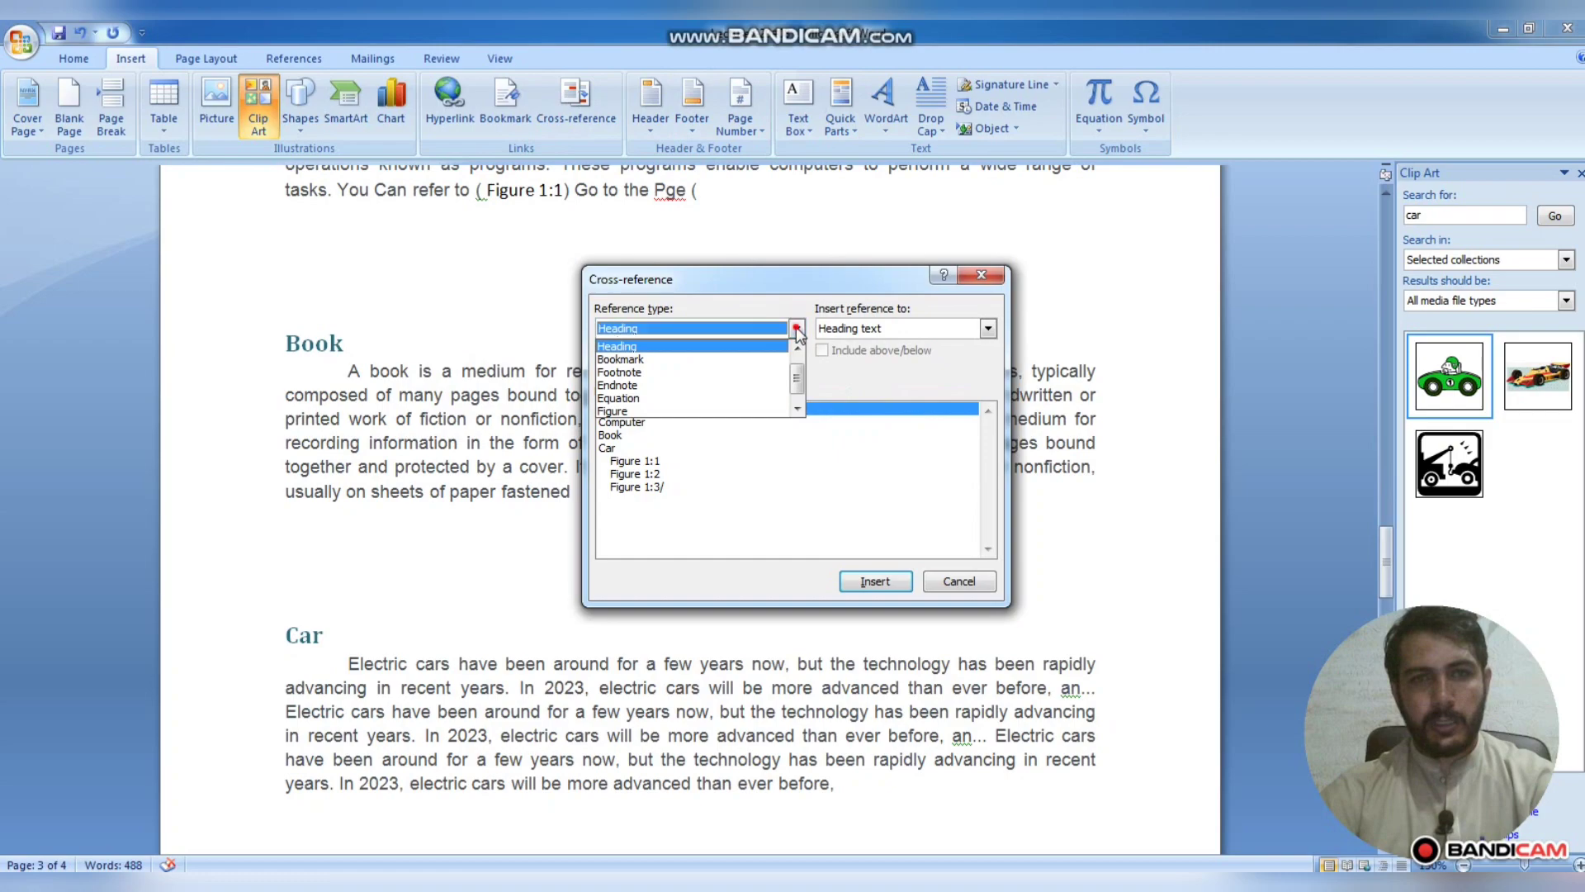
pyautogui.click(797, 328)
pyautogui.click(988, 328)
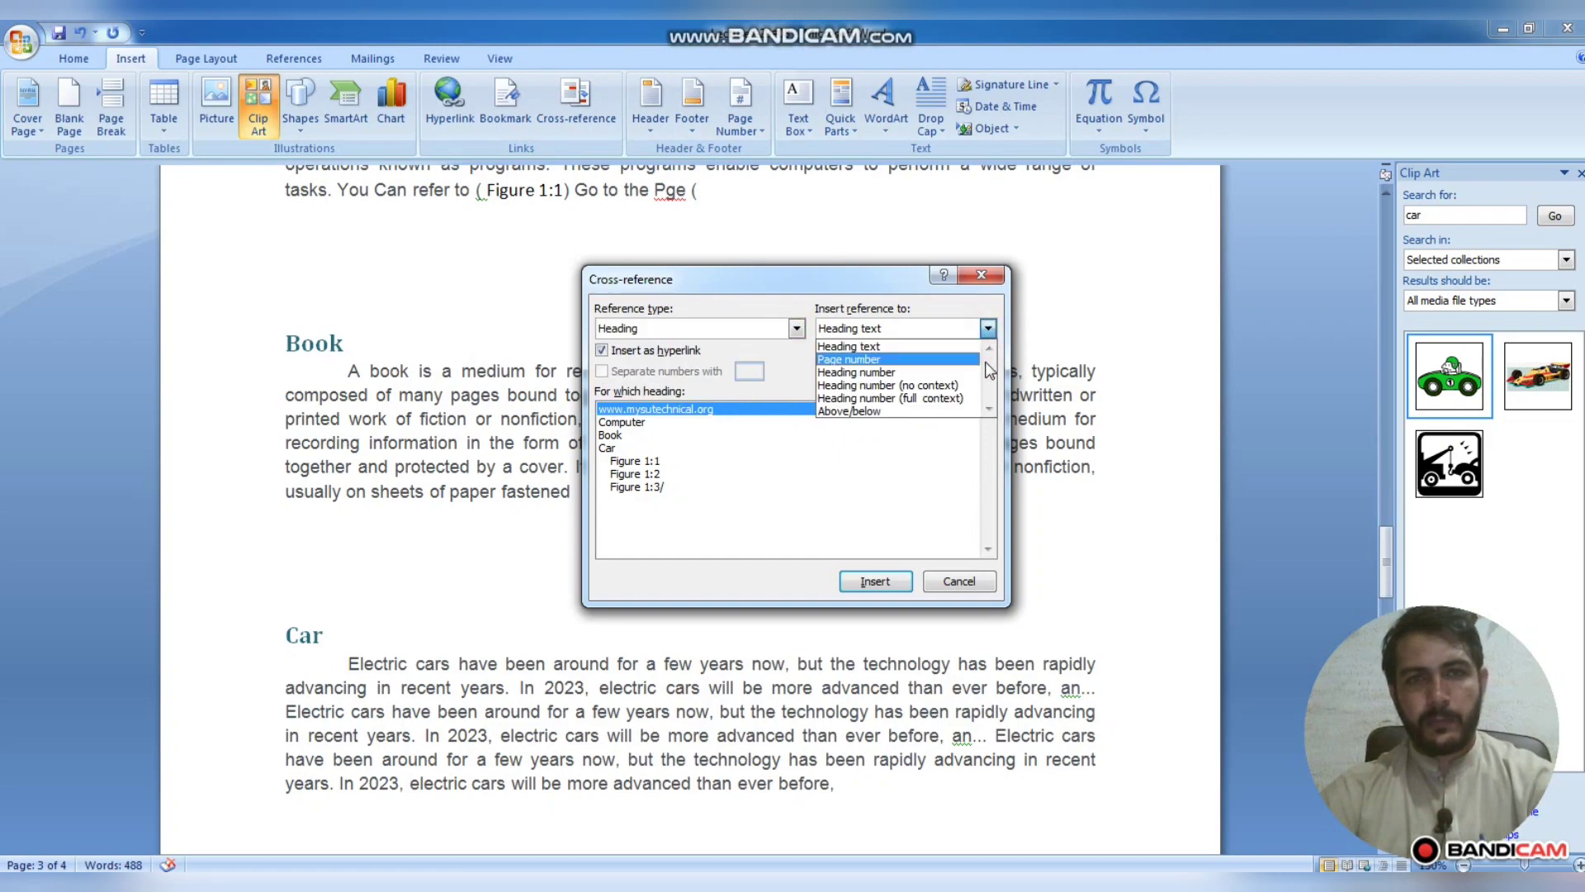
pyautogui.click(939, 360)
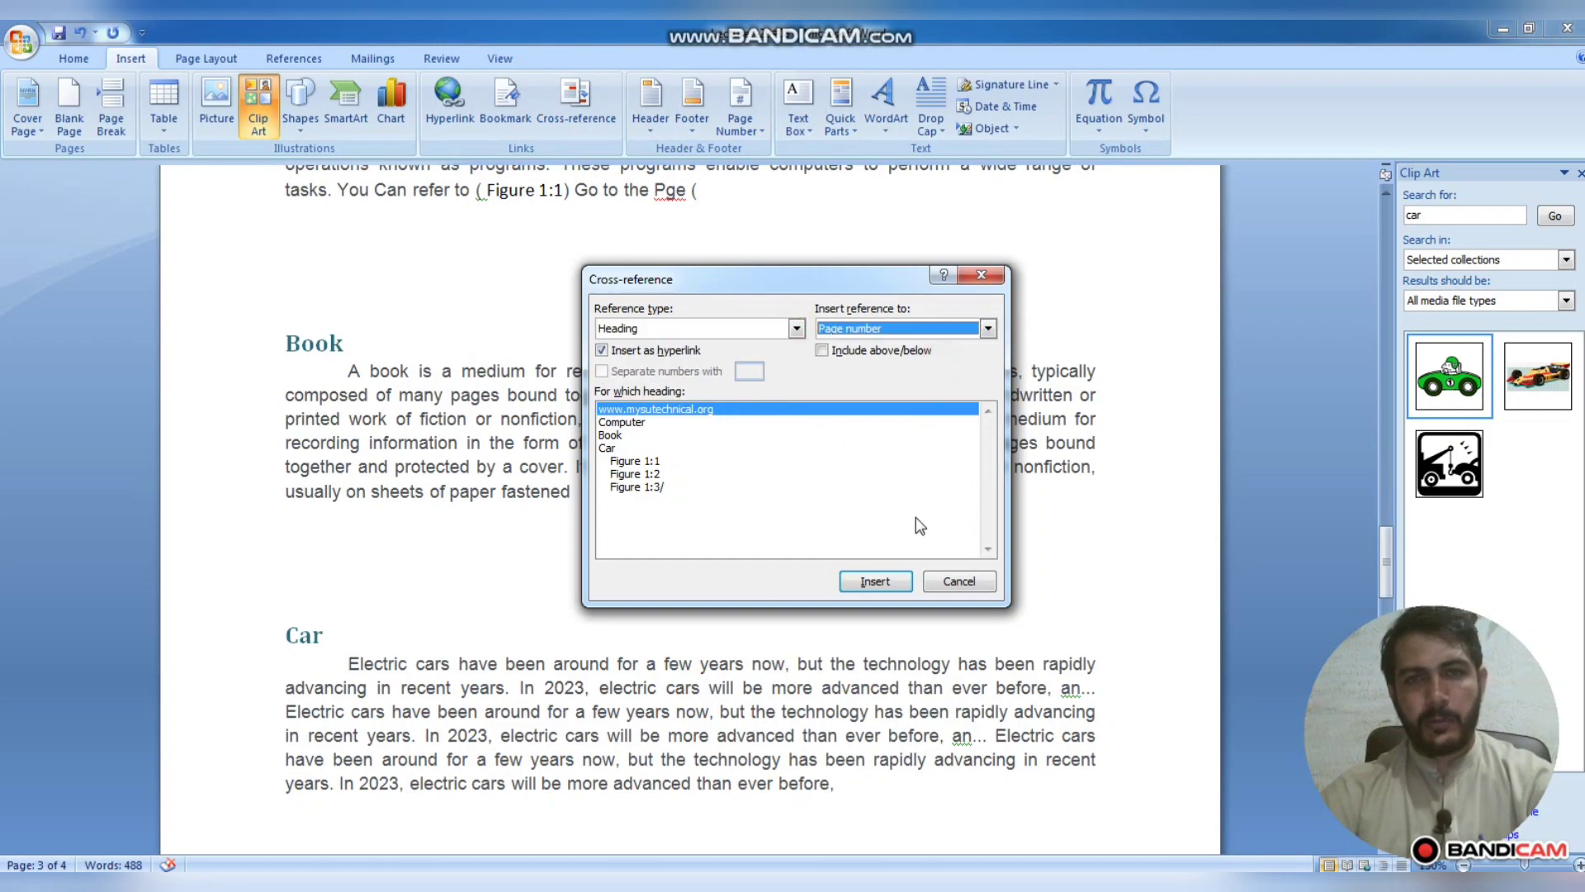
pyautogui.click(877, 582)
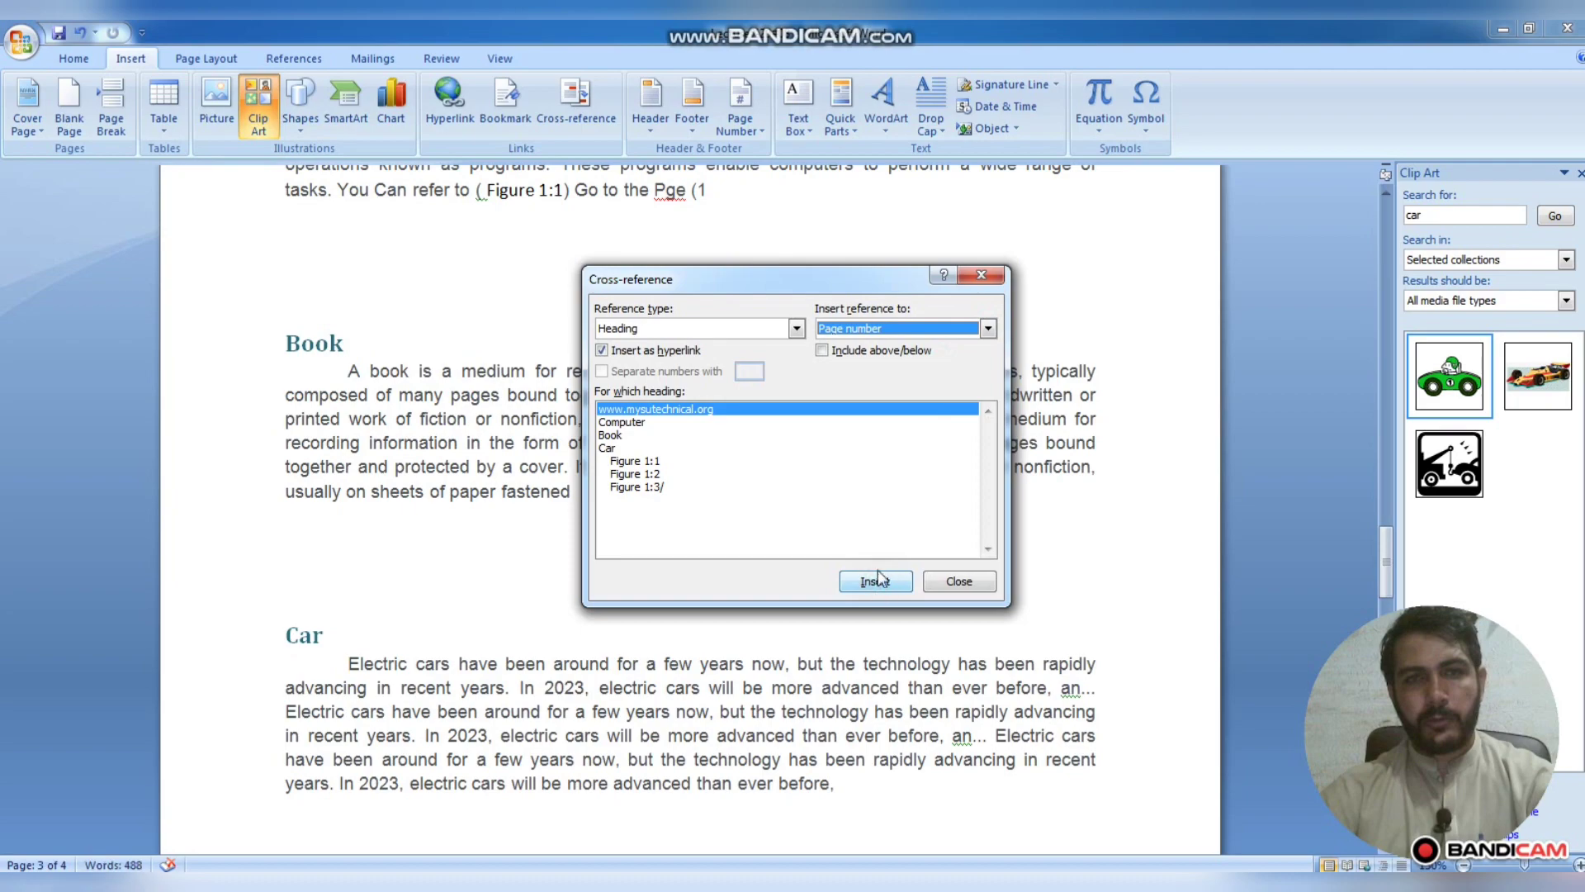
pyautogui.click(956, 585)
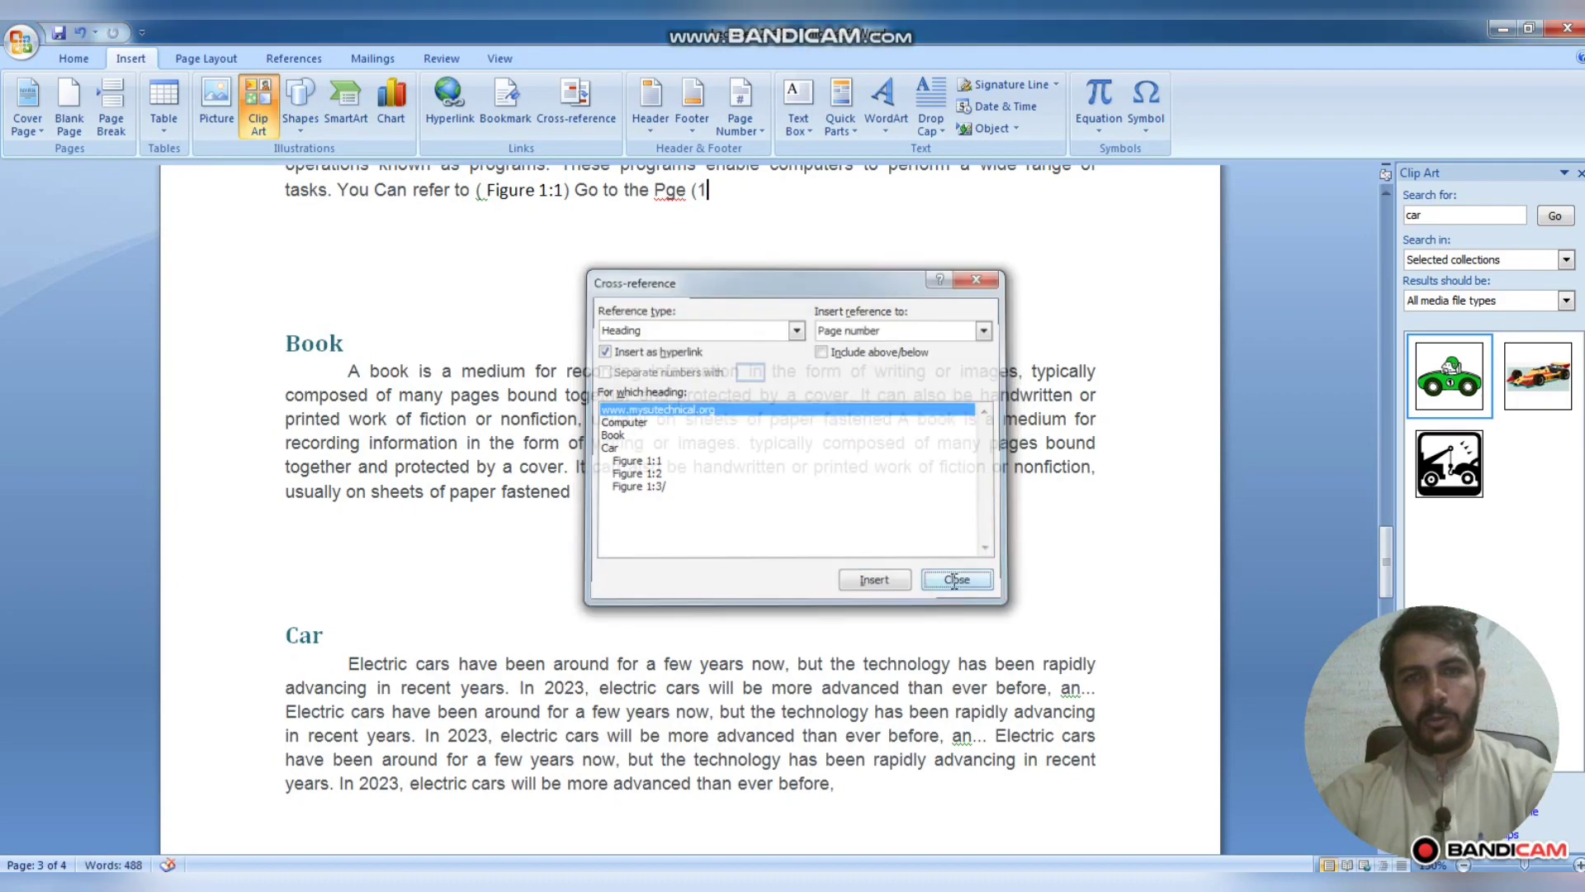
pyautogui.write(')')
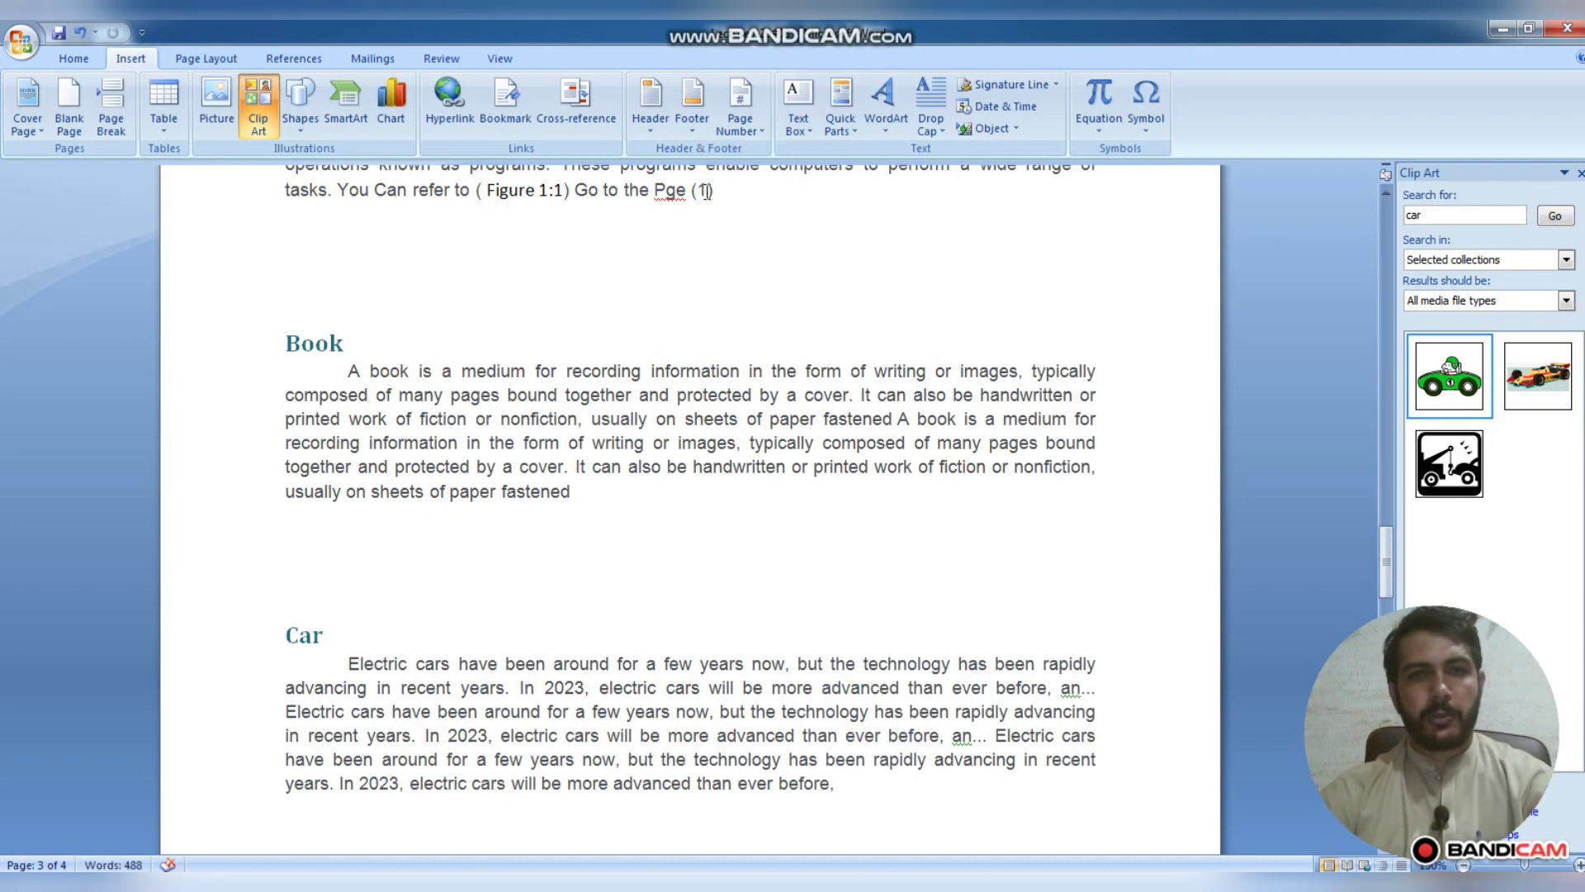
# Try to follow the page number cross-reference at the end of the Computer paragraph
pyautogui.keyDown('ctrl'); pyautogui.click(706, 192); pyautogui.keyUp('ctrl')
pyautogui.click(732, 237)
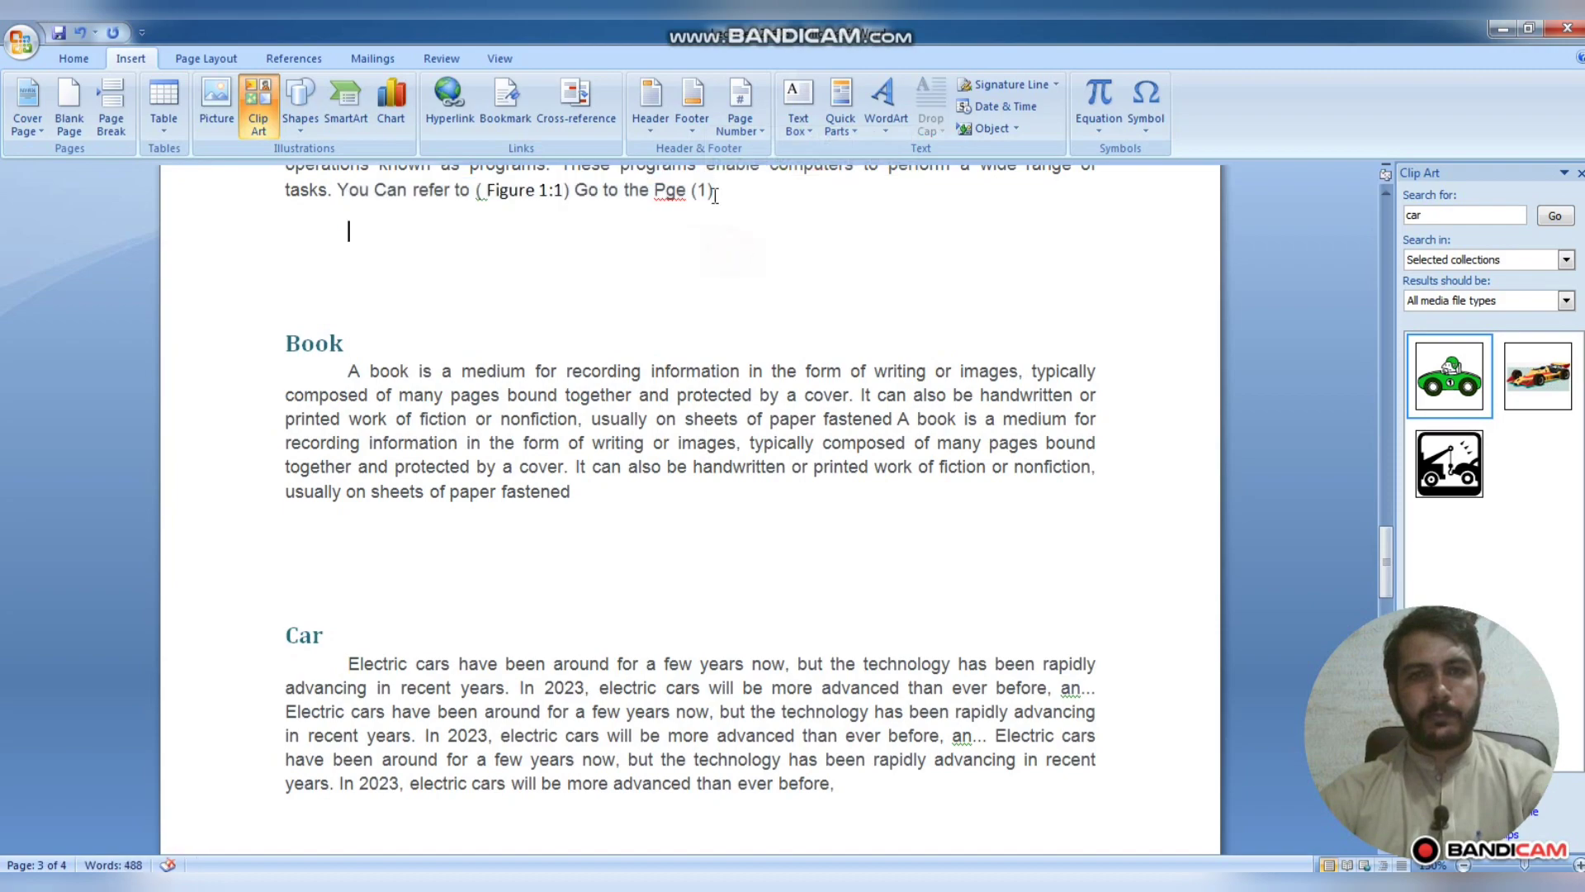
pyautogui.keyDown('ctrl'); pyautogui.click(708, 191); pyautogui.keyUp('ctrl')
pyautogui.click(725, 213)
pyautogui.scroll(3, 734, 281)
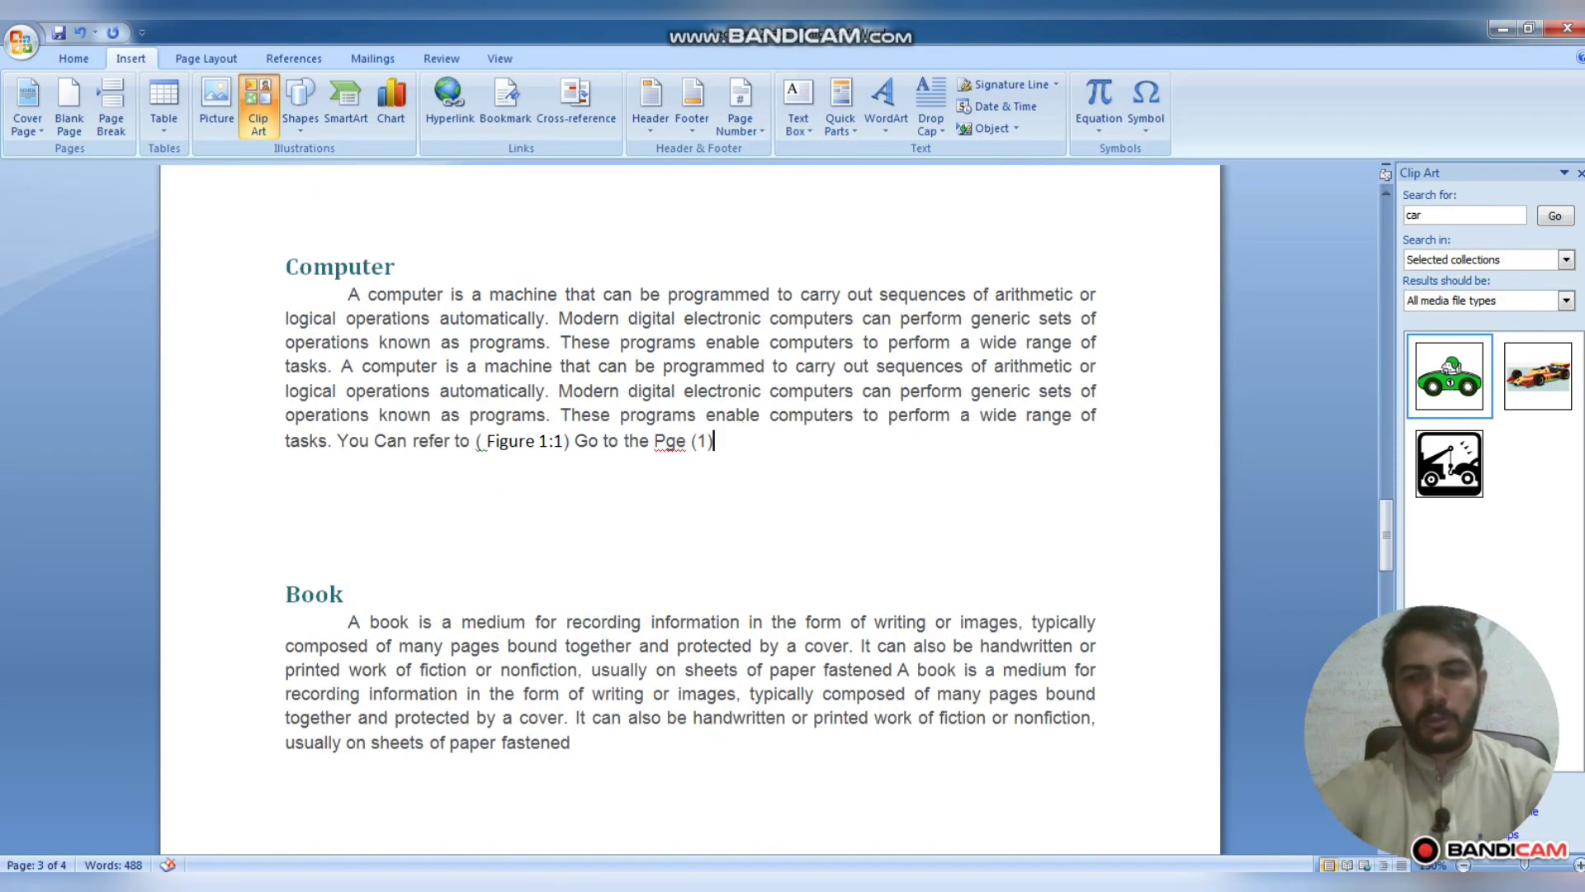
# Retype the closing parenthesis after the page number and add space before the Computer paragraph
pyautogui.press('BackSpace')
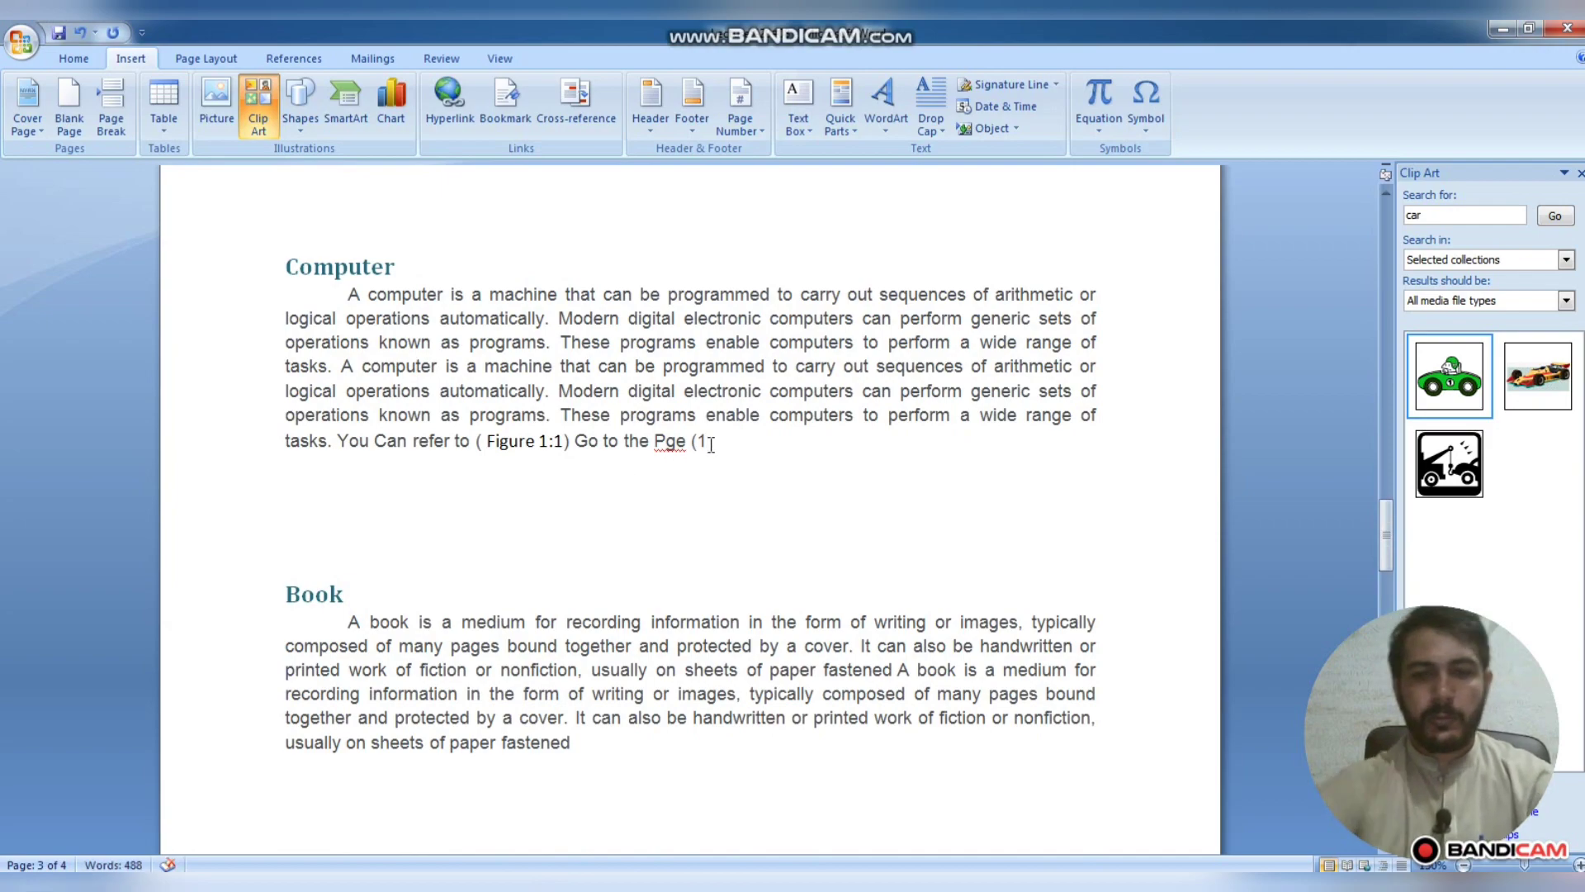
pyautogui.hotkey('ctrl', '0')
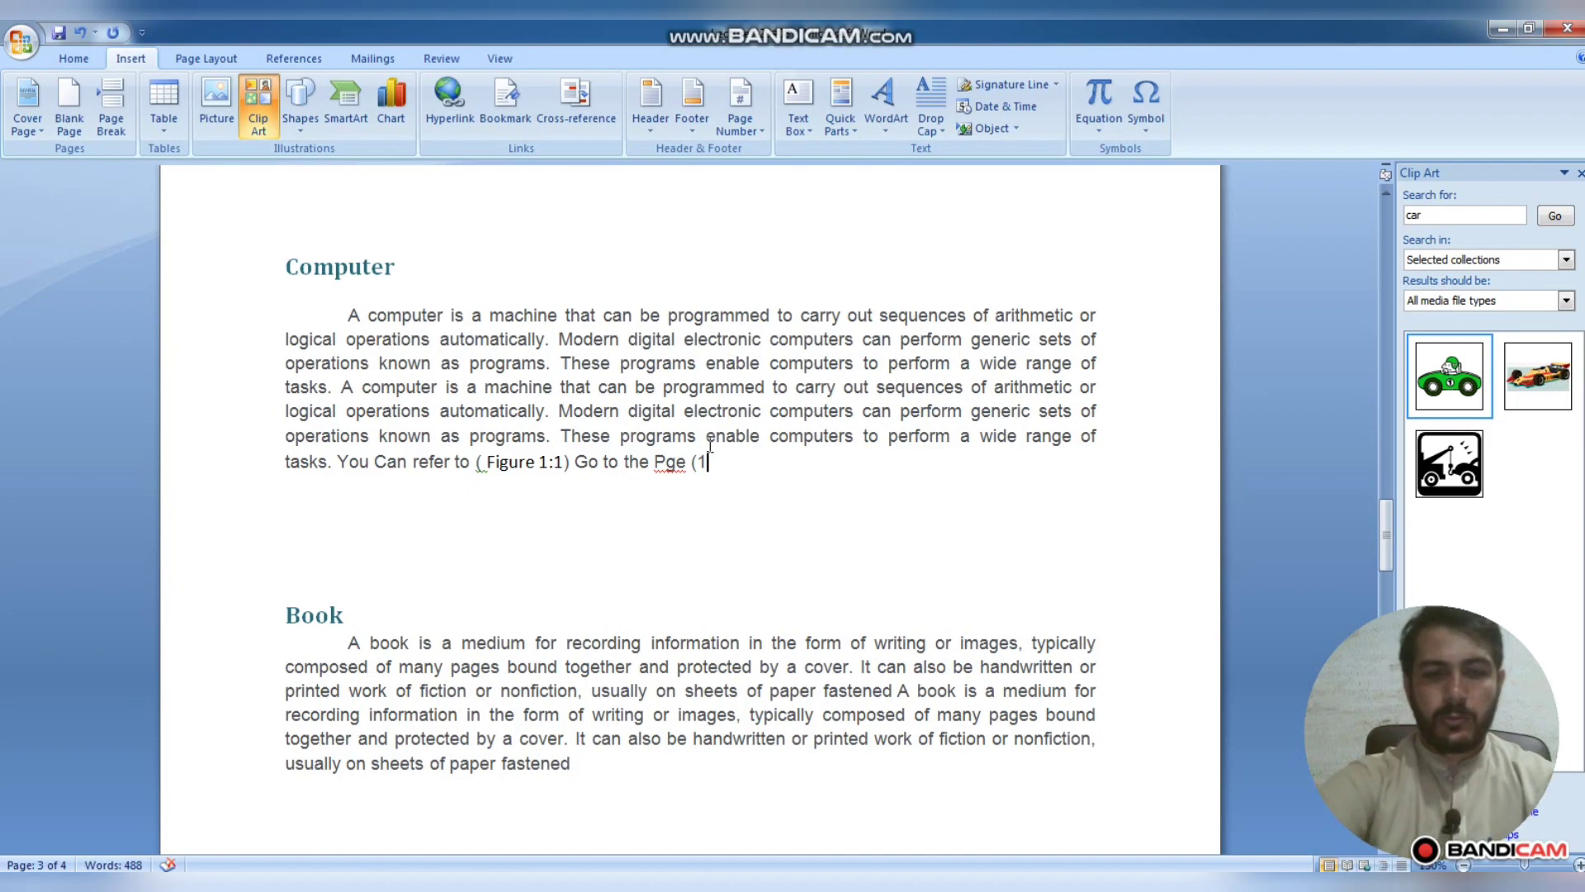
pyautogui.write(')')
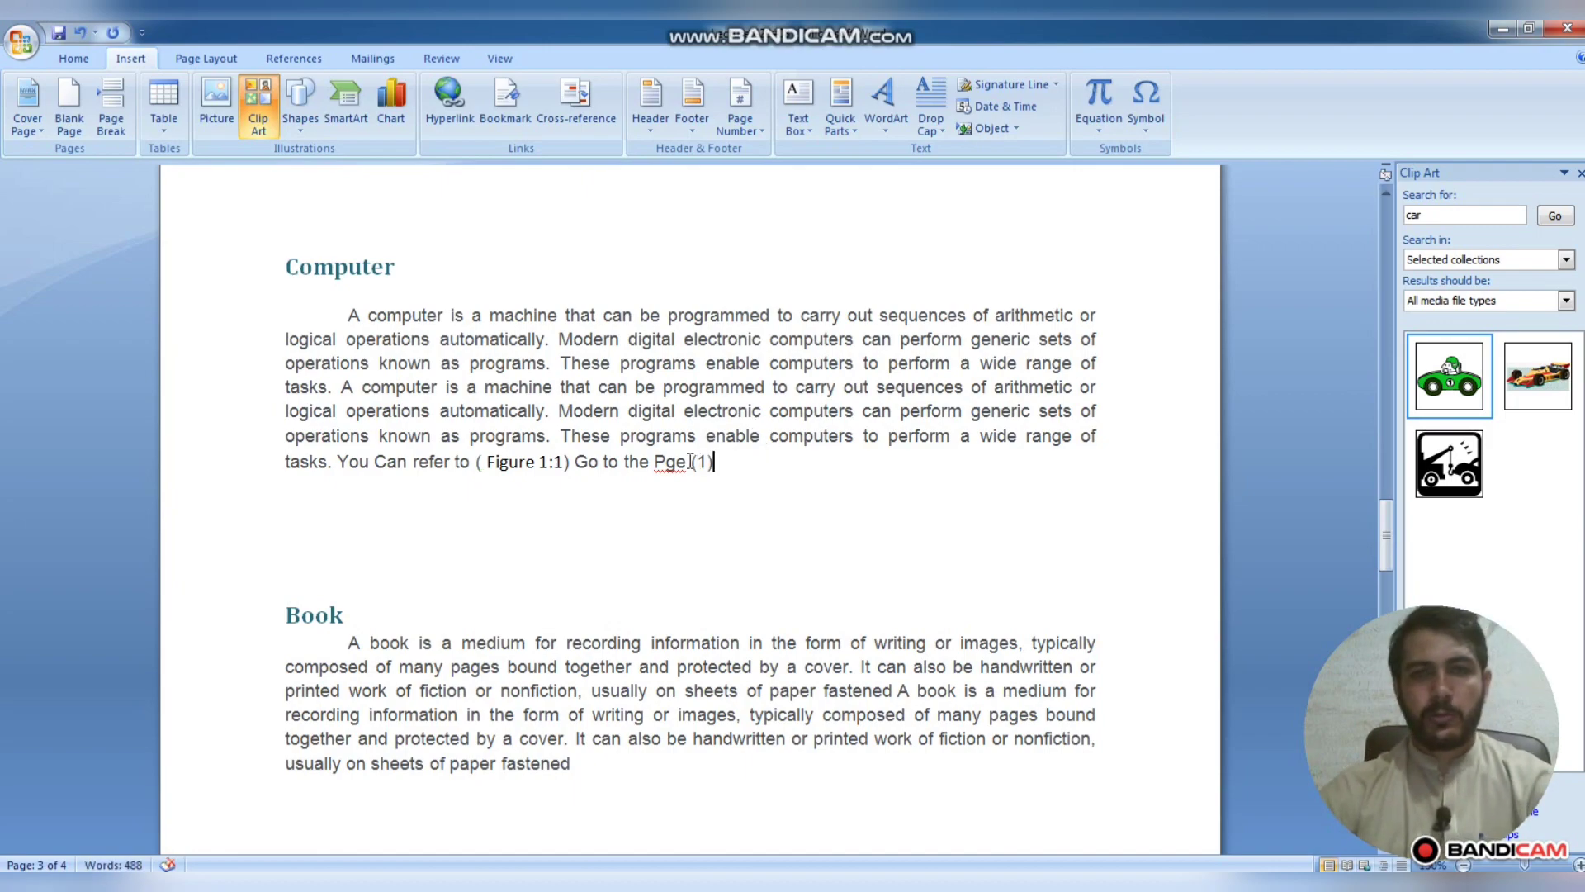
# Delete the parenthesised page number reference after "Pge" at the end of the Computer paragraph
pyautogui.moveTo(715, 463)
pyautogui.mouseDown()
pyautogui.moveTo(672, 468)
pyautogui.moveTo(698, 466)
pyautogui.mouseUp()
pyautogui.press('BackSpace')
pyautogui.press('BackSpace')
pyautogui.press('BackSpace')
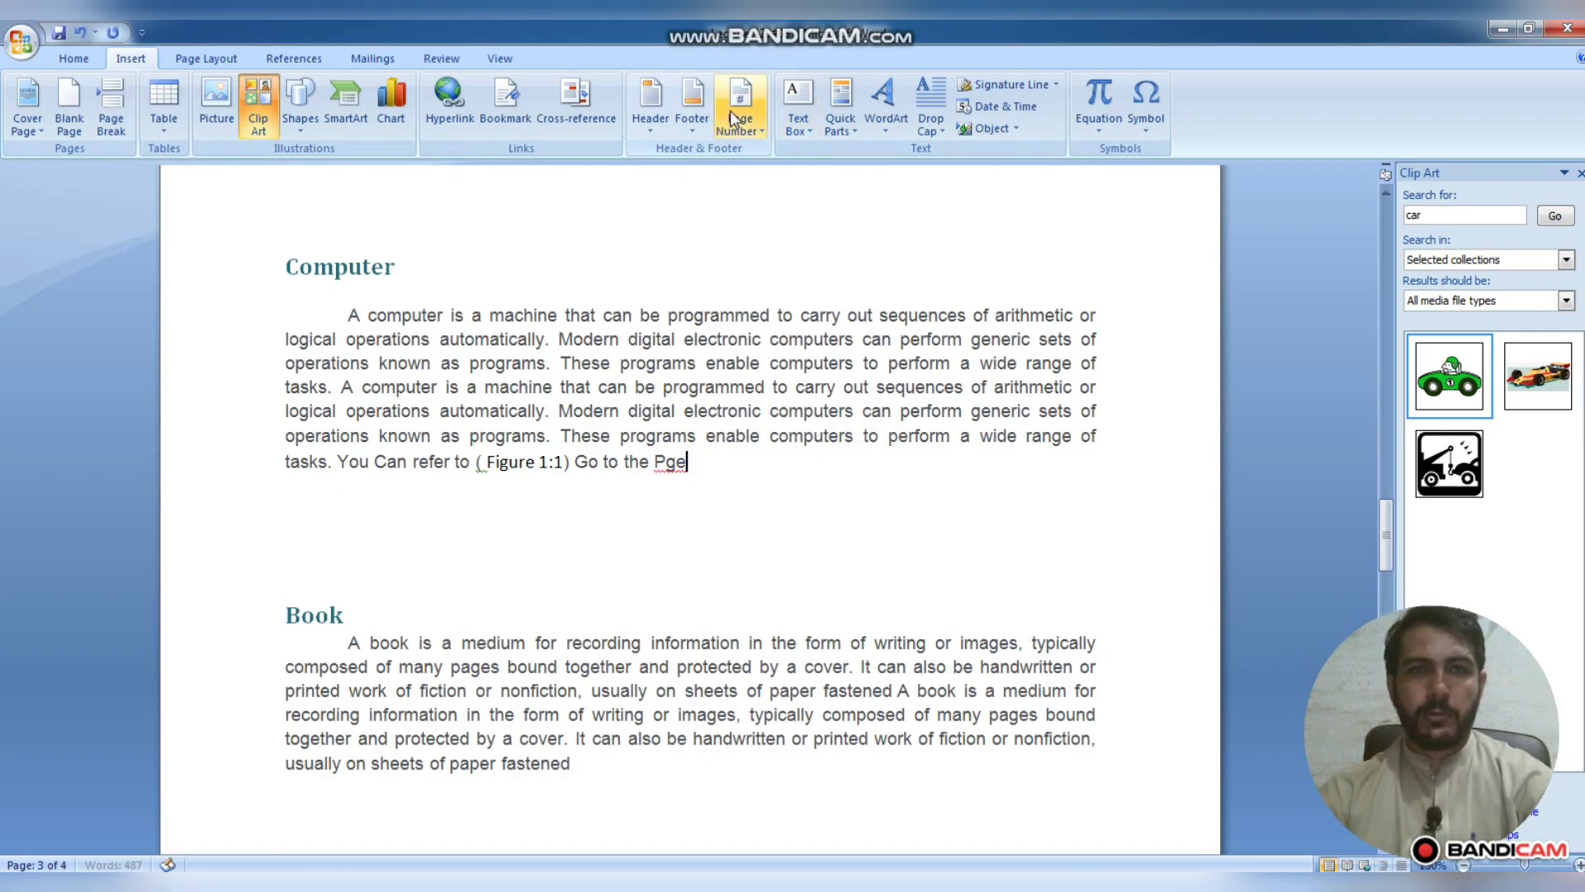
# Insert a hyperlinked page number cross-reference to the "Figure 1:1" heading directly after "Pge" in the Computer paragraph
pyautogui.click(566, 107)
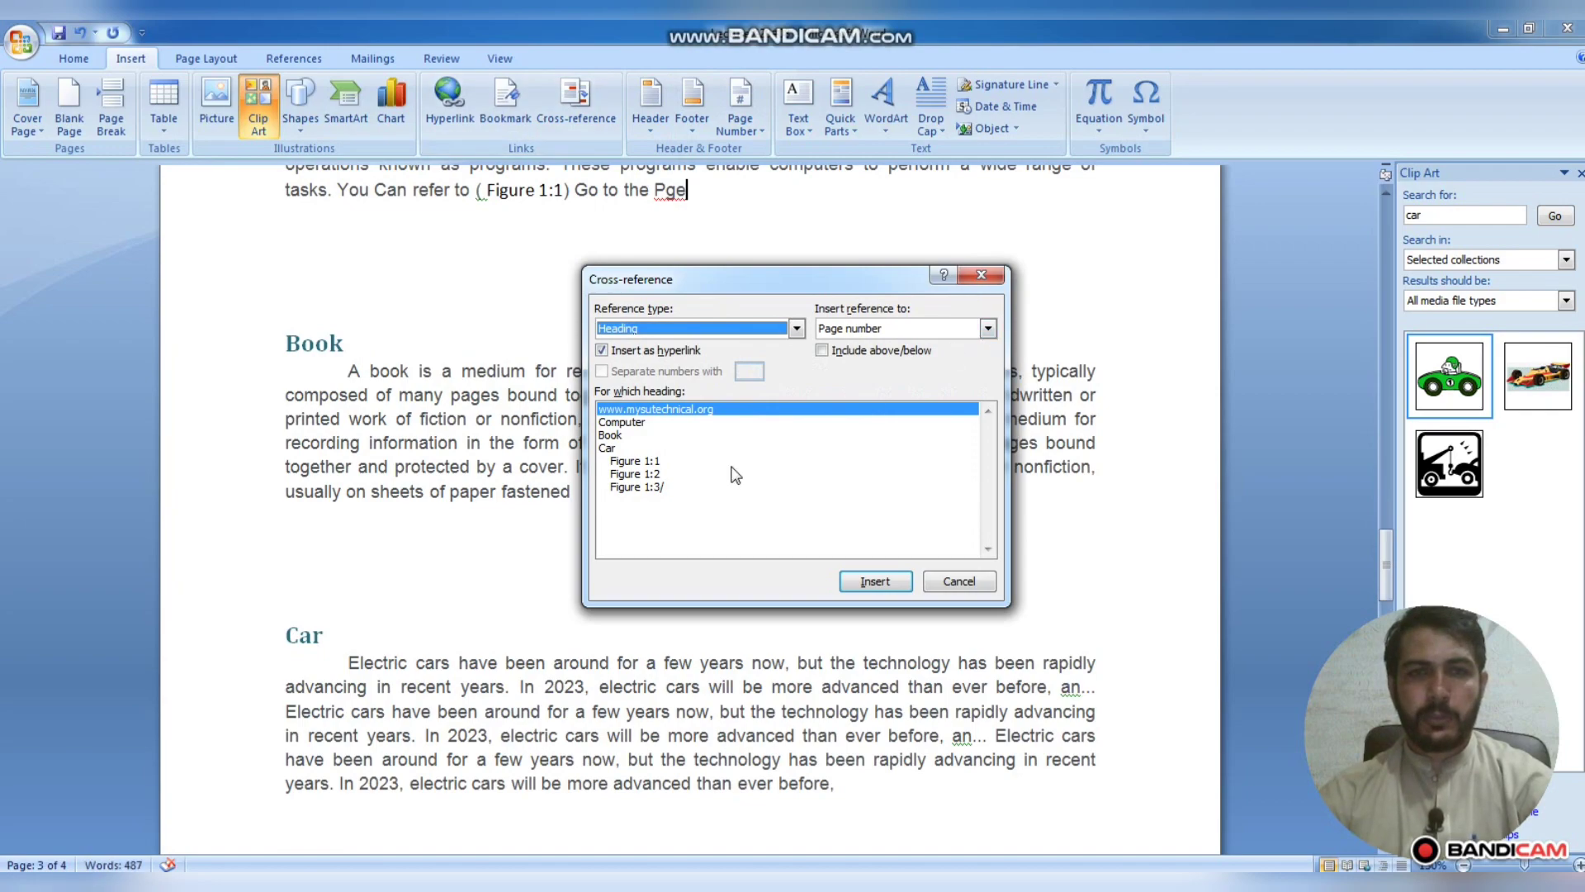
pyautogui.click(674, 460)
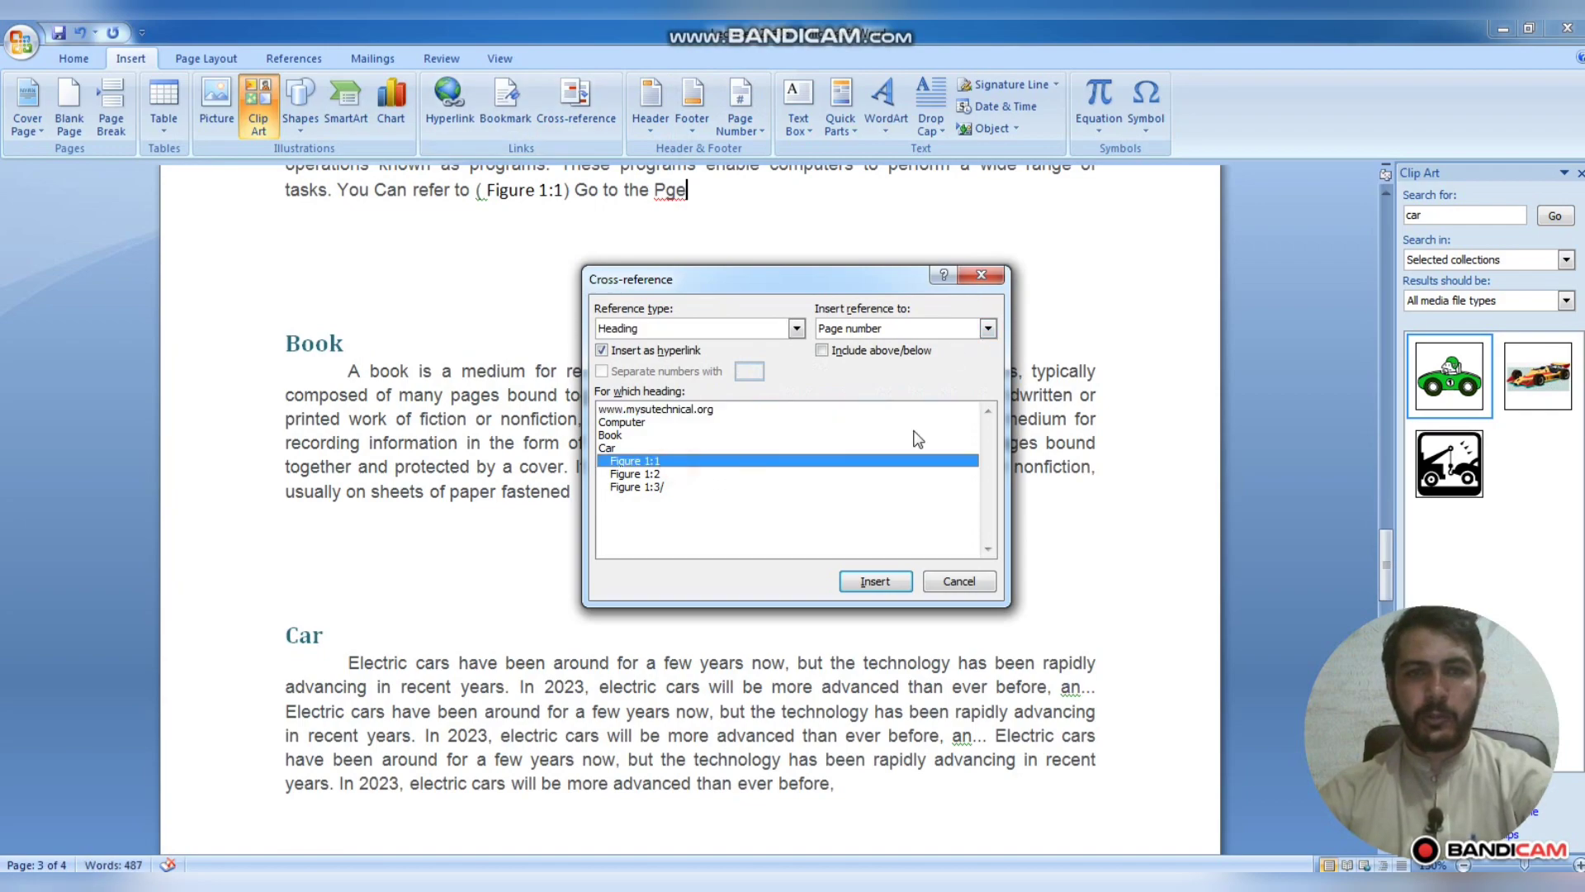
pyautogui.click(888, 581)
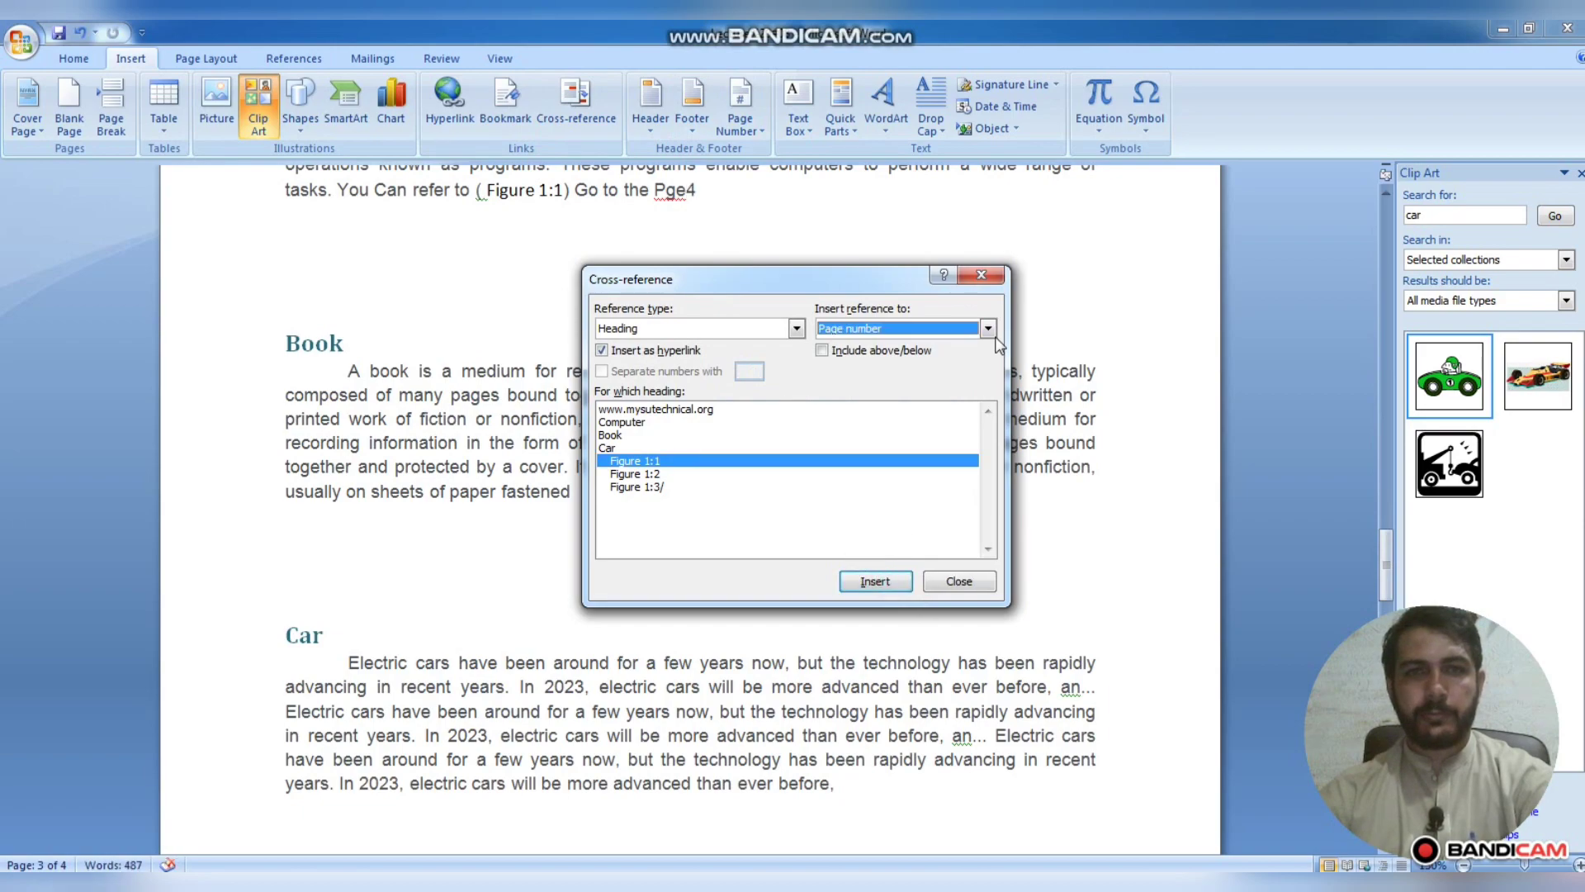
pyautogui.click(959, 582)
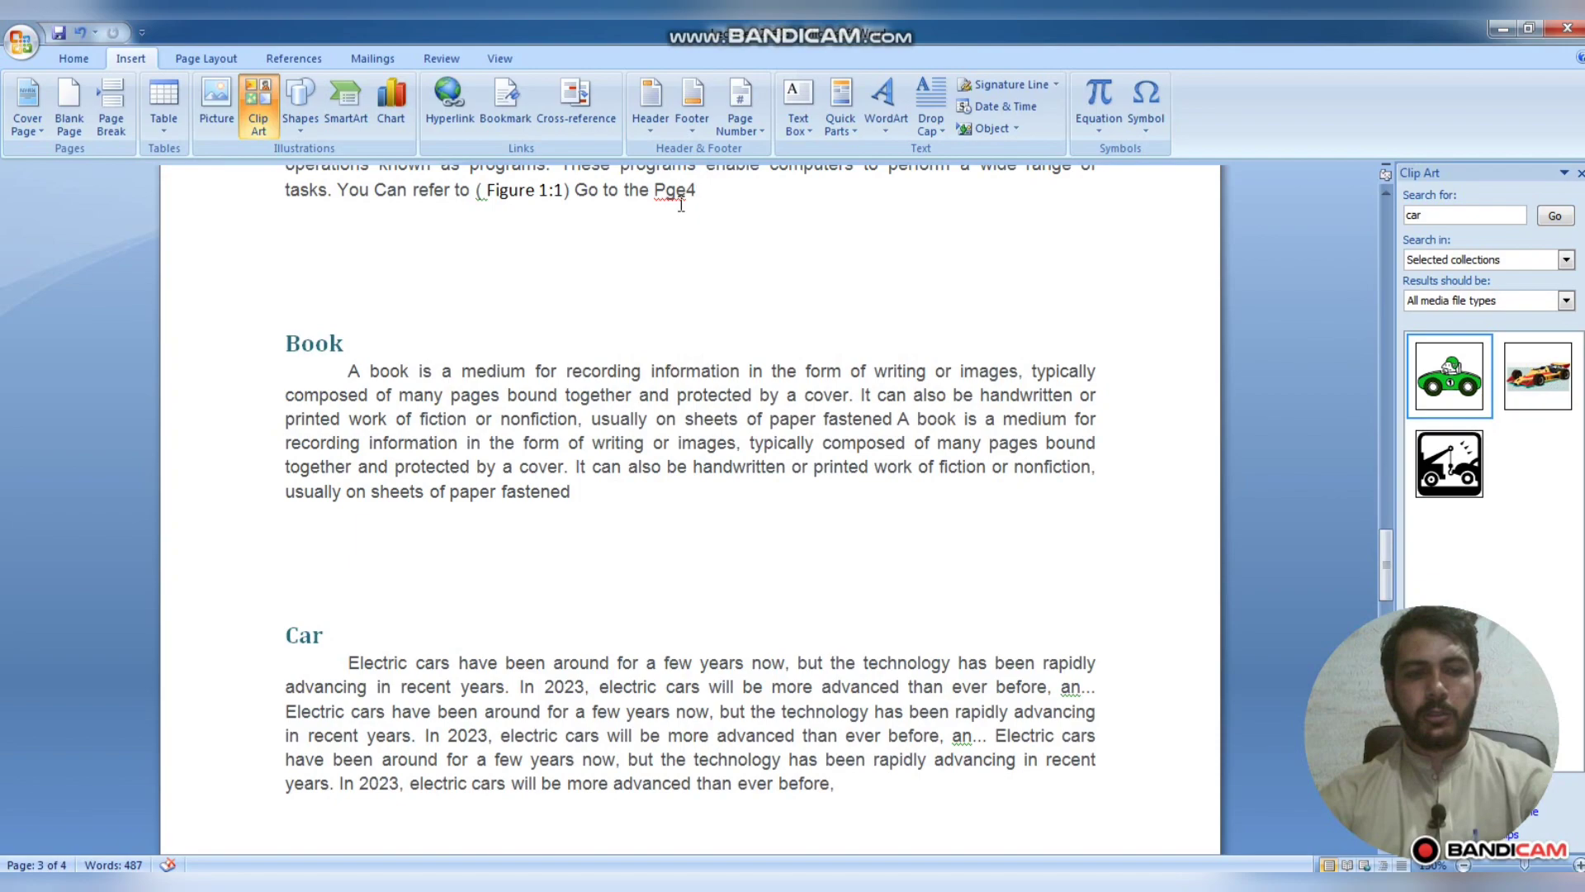
pyautogui.click(752, 240)
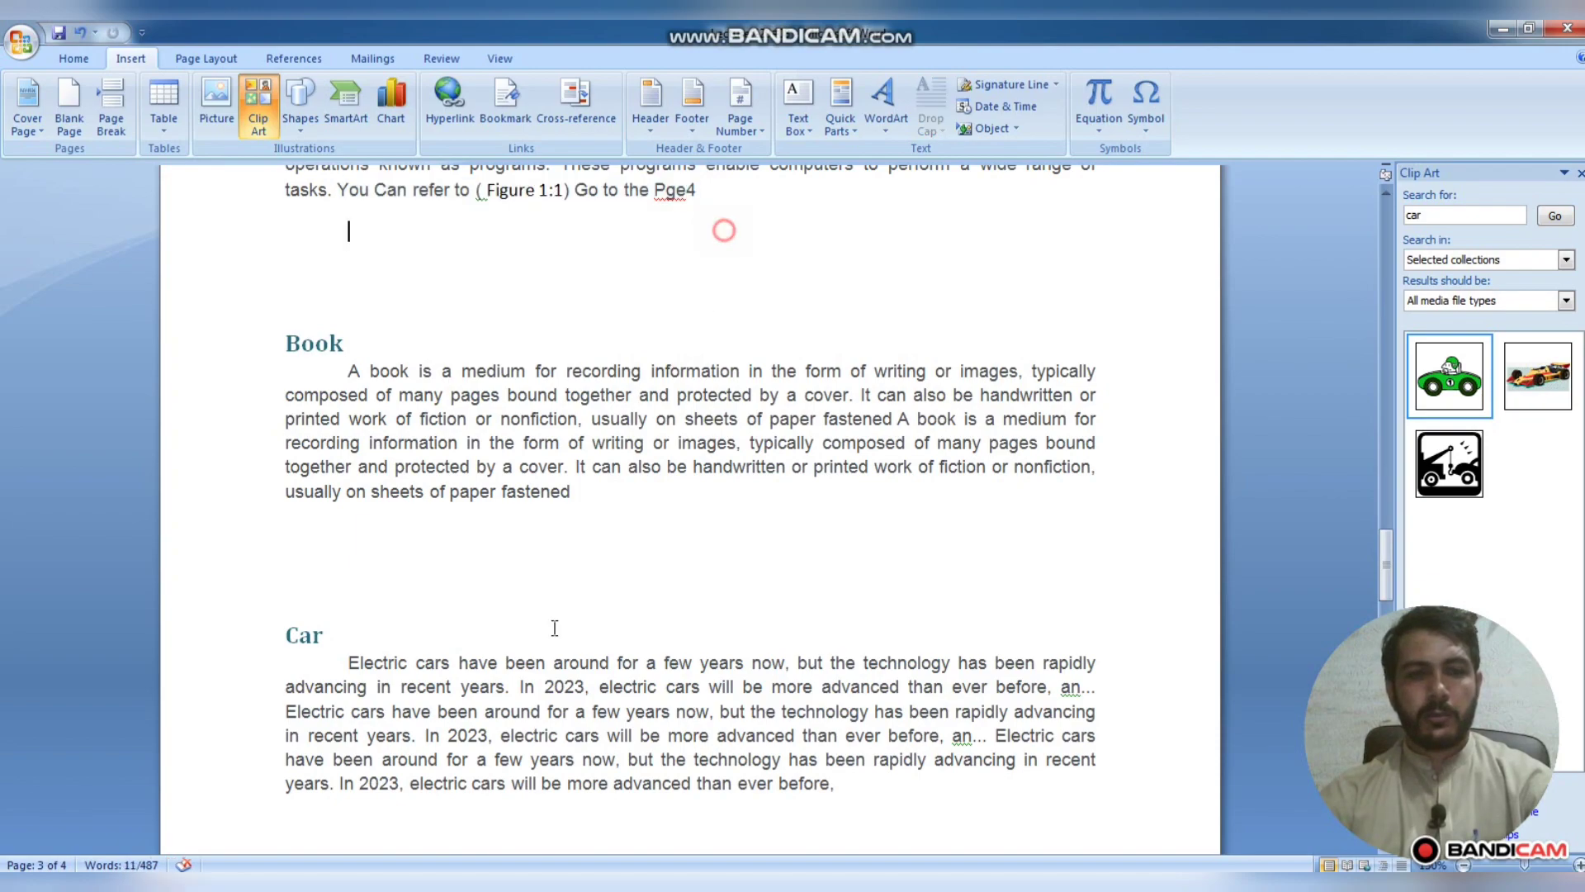
# Check the page holding Figure 1:1, and delete the word "Pge" before the page number reference in the Computer paragraph
pyautogui.scroll(-12, 534, 719)
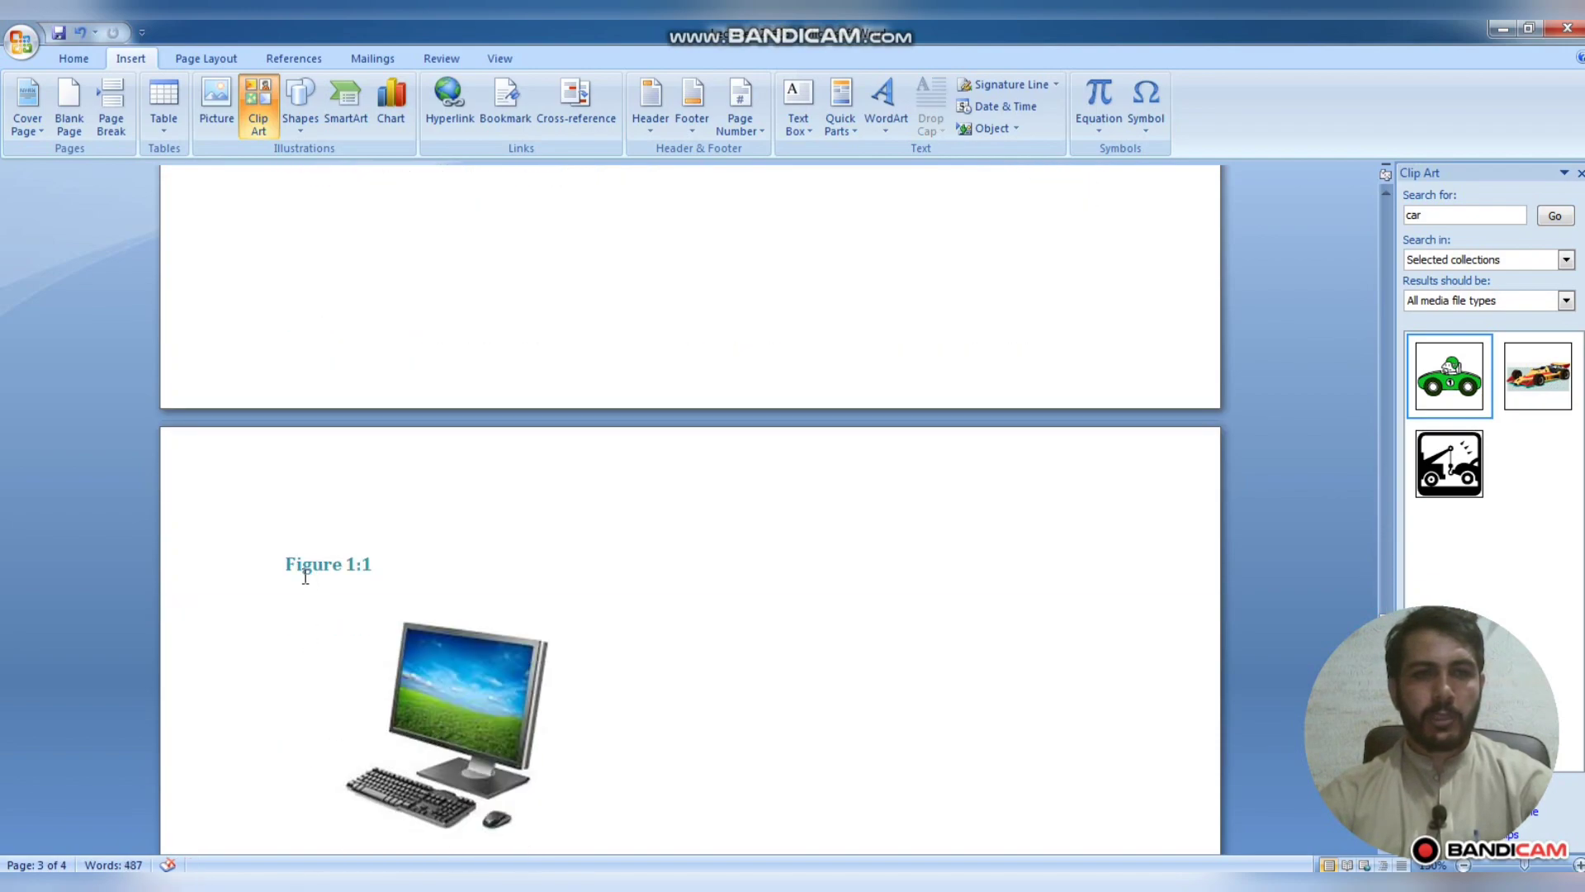
pyautogui.scroll(12, 407, 548)
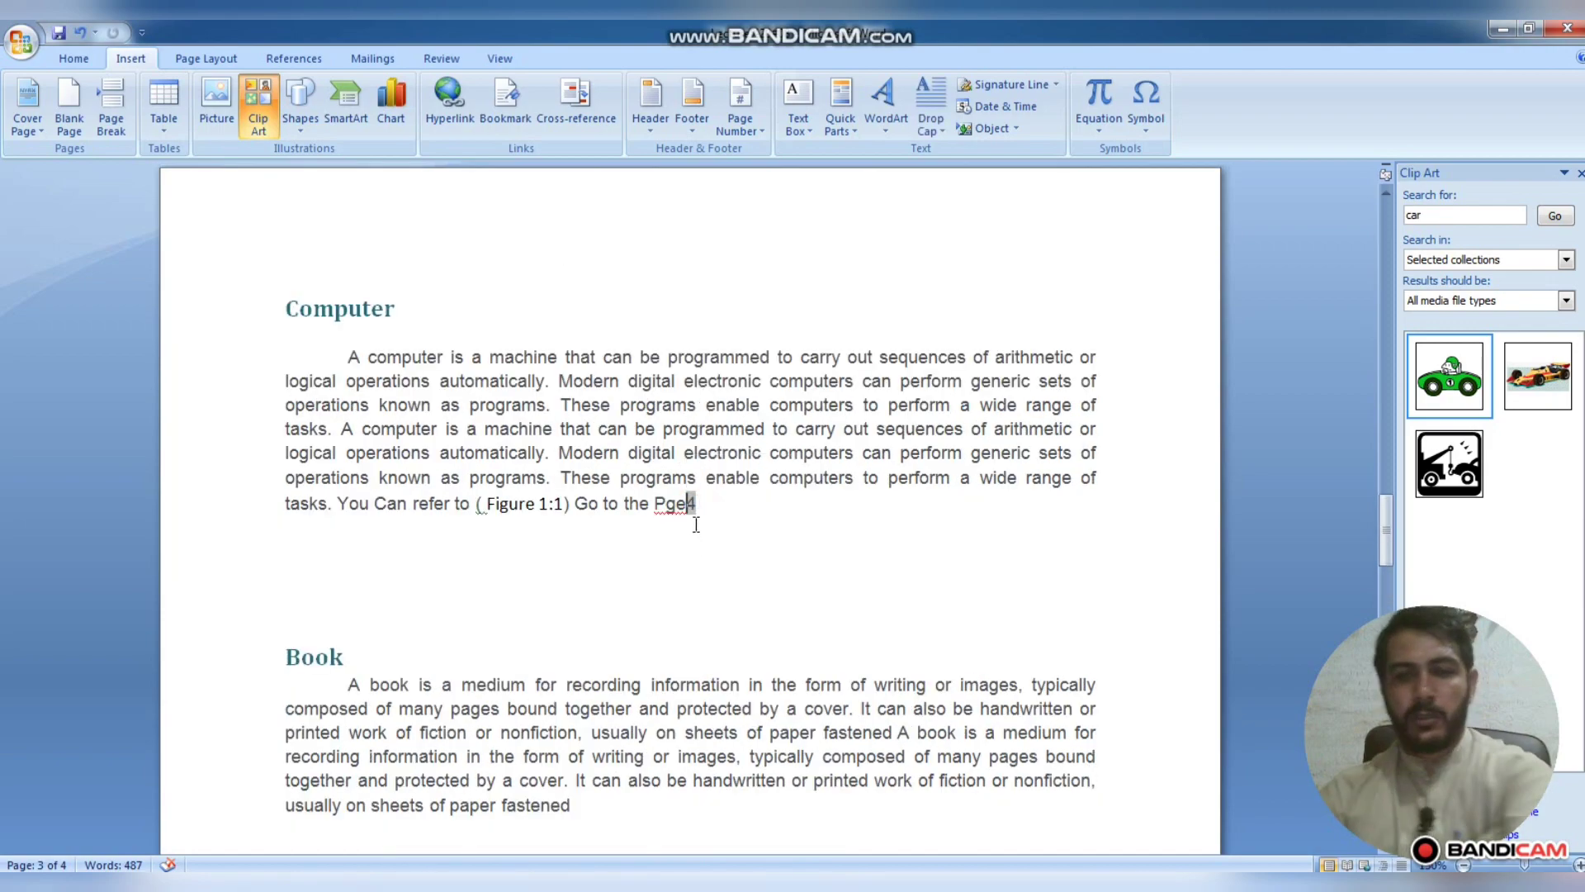
pyautogui.press('BackSpace')
pyautogui.press('BackSpace')
pyautogui.press('BackSpace')
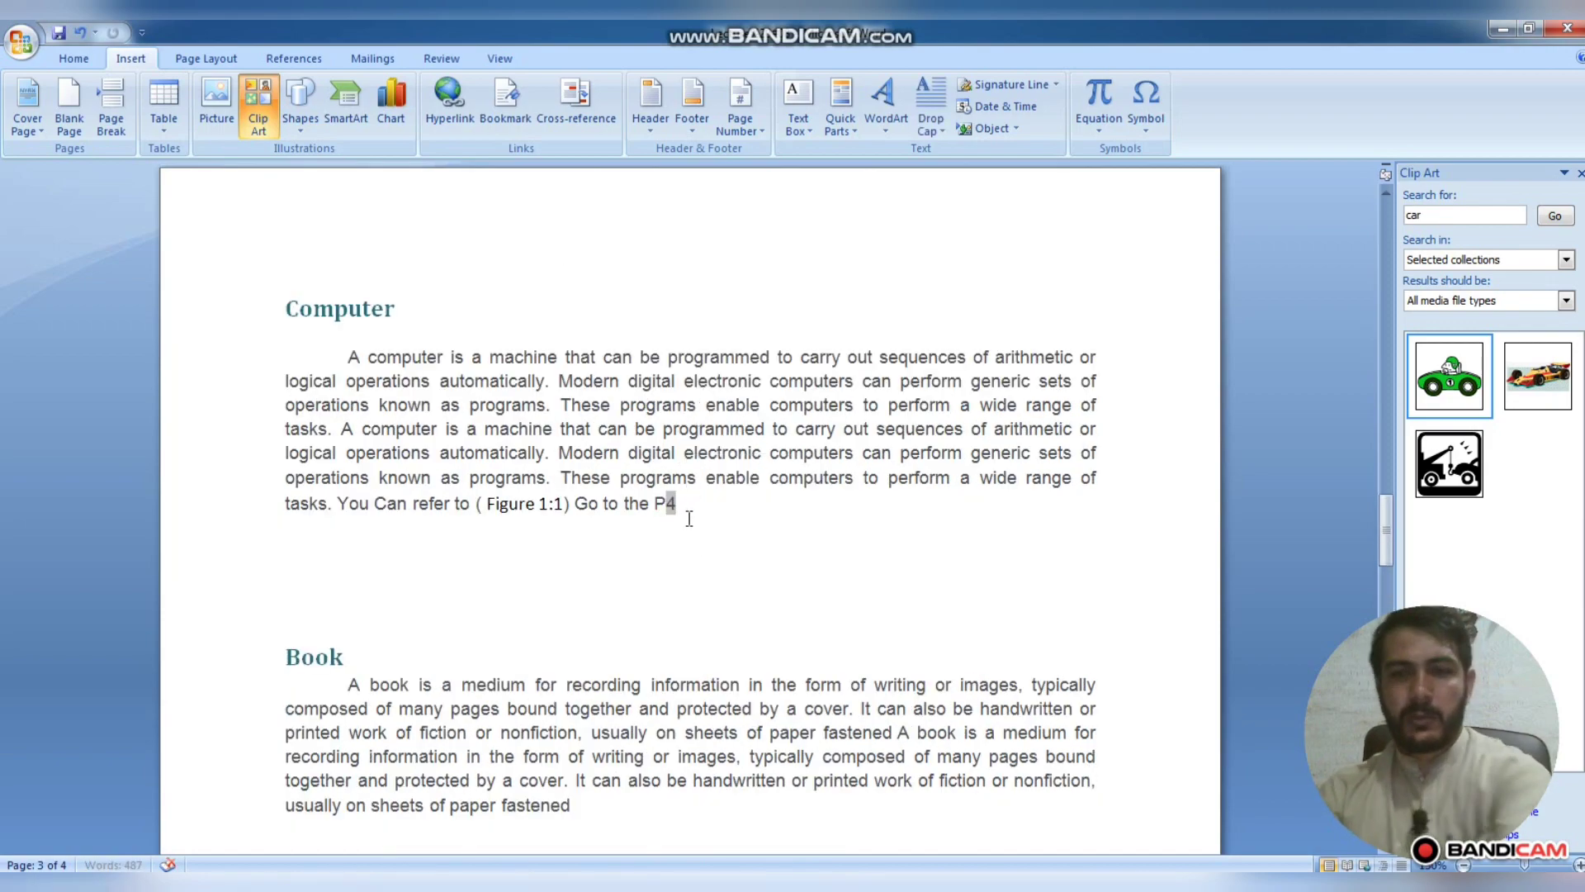
pyautogui.click(677, 504)
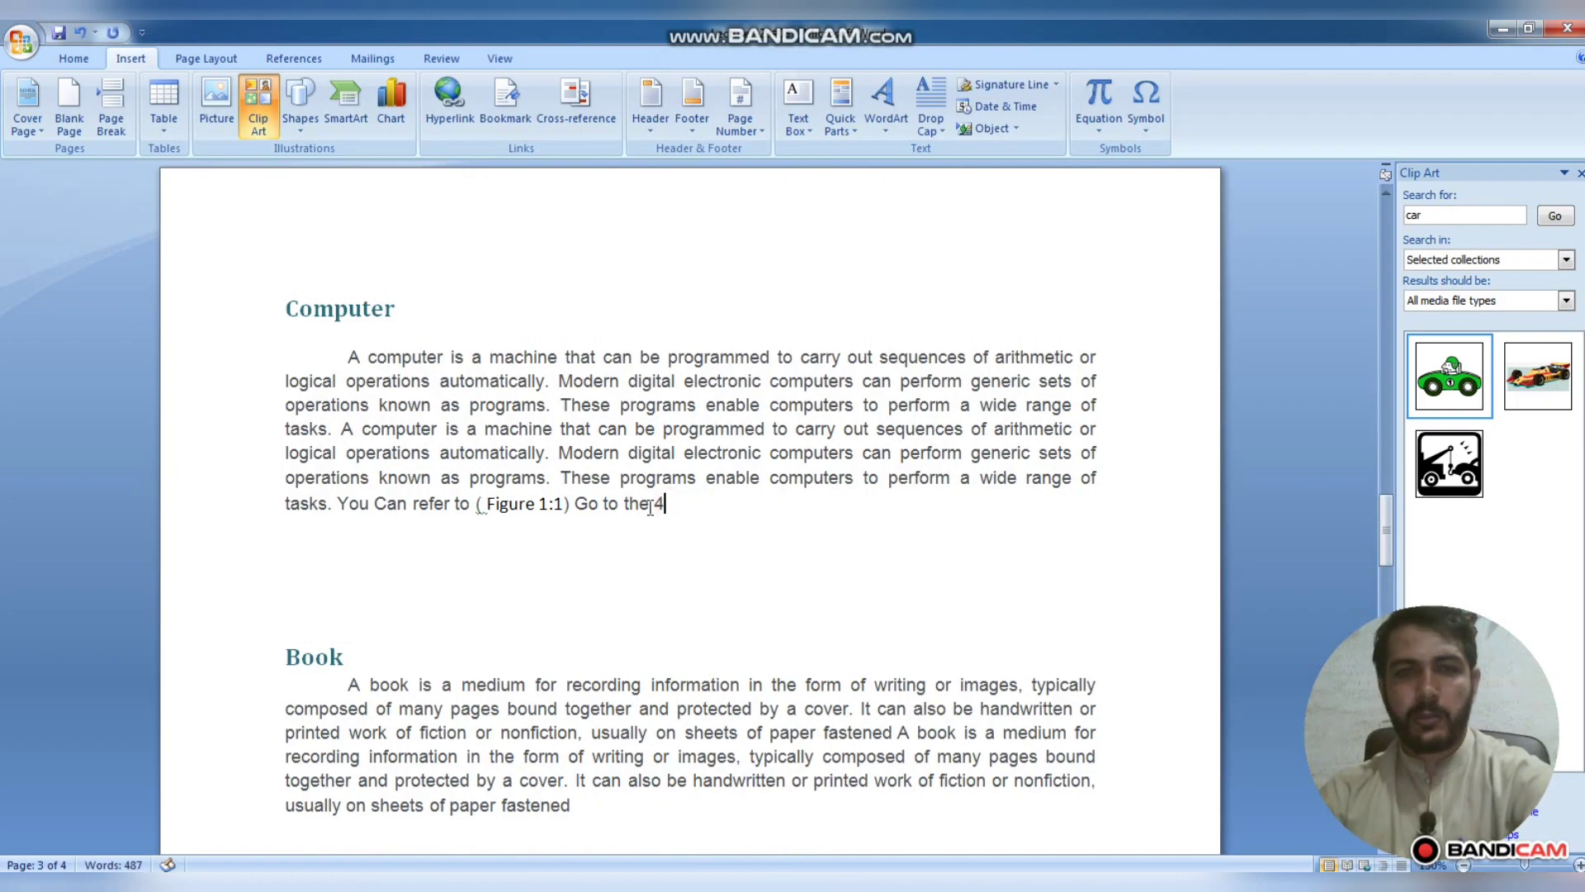
# Test the page number link and the Figure 1:1 link in the Computer paragraph by following each to its figure
pyautogui.keyDown('ctrl'); pyautogui.click(665, 502); pyautogui.keyUp('ctrl')
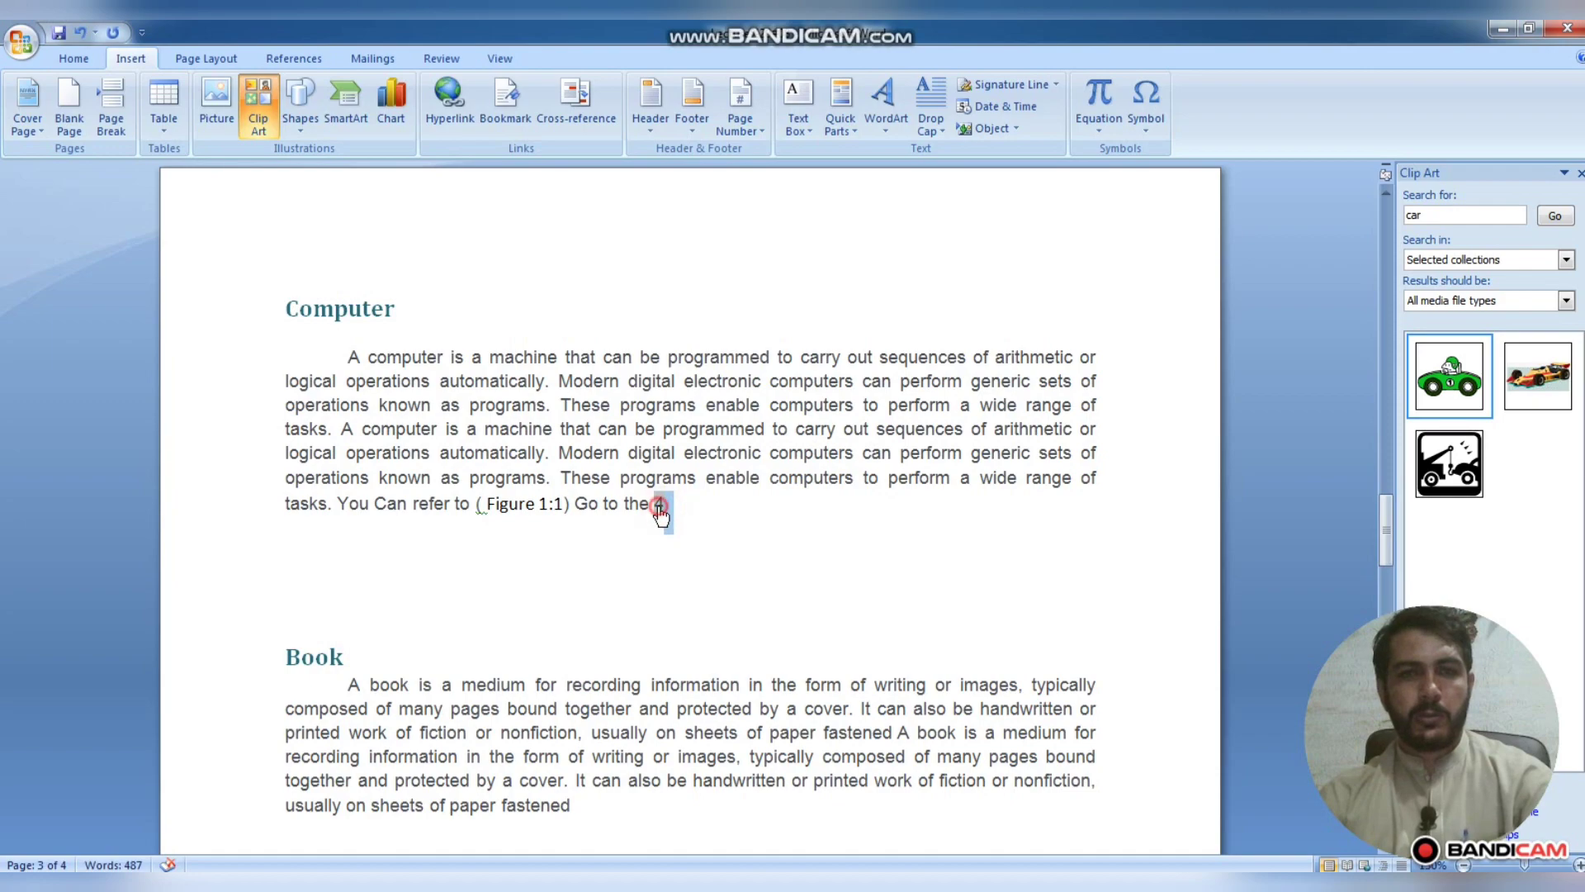
pyautogui.keyDown('ctrl'); pyautogui.click(664, 513); pyautogui.keyUp('ctrl')
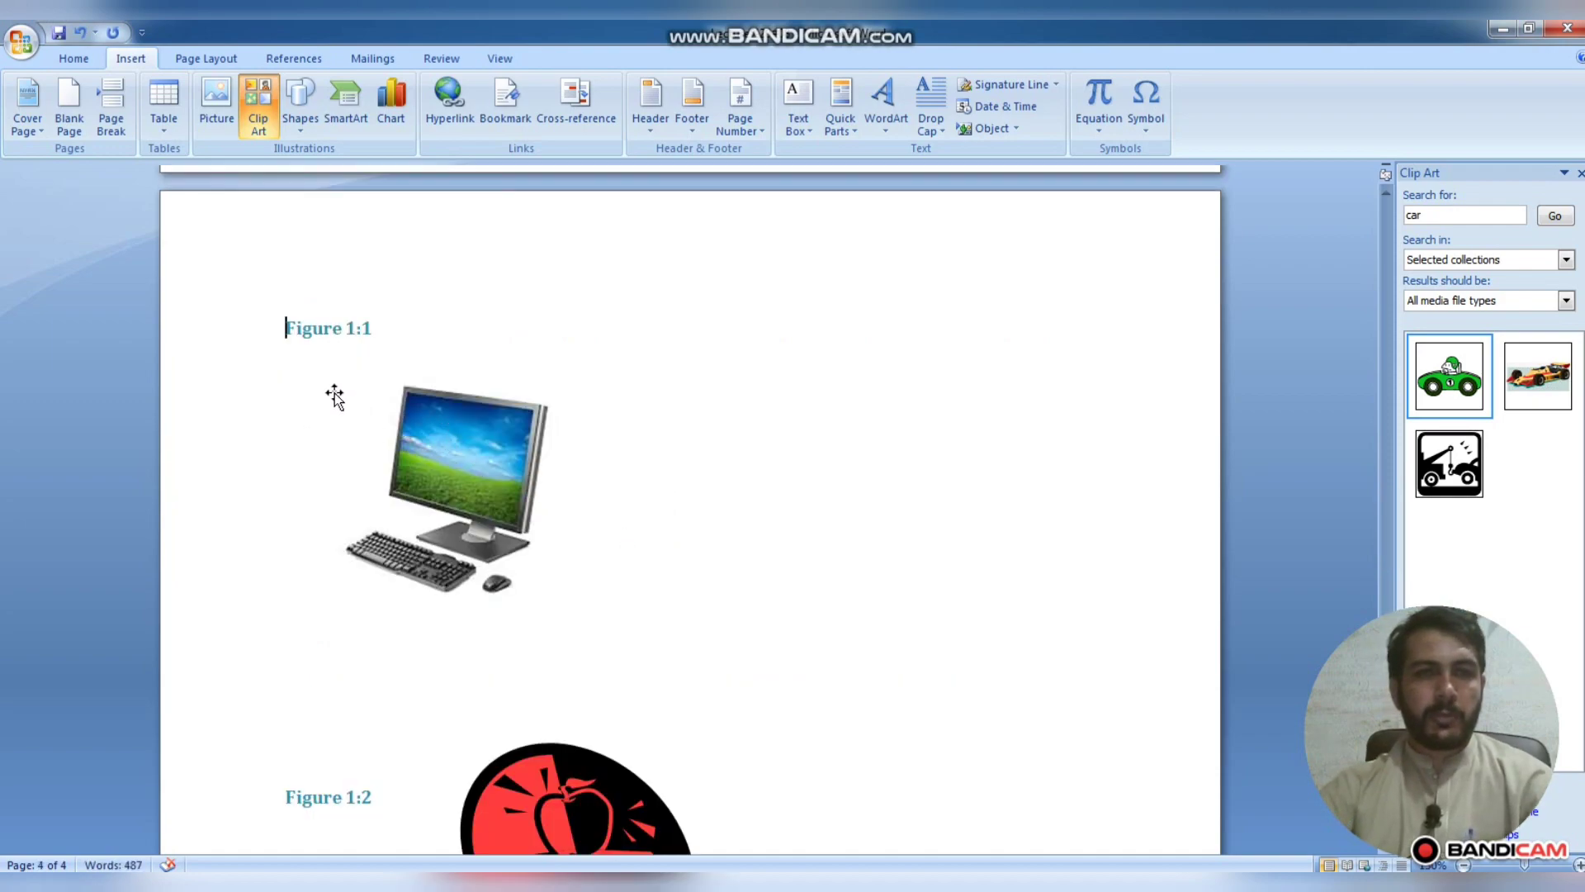
pyautogui.scroll(4, 738, 365)
pyautogui.scroll(10, 737, 365)
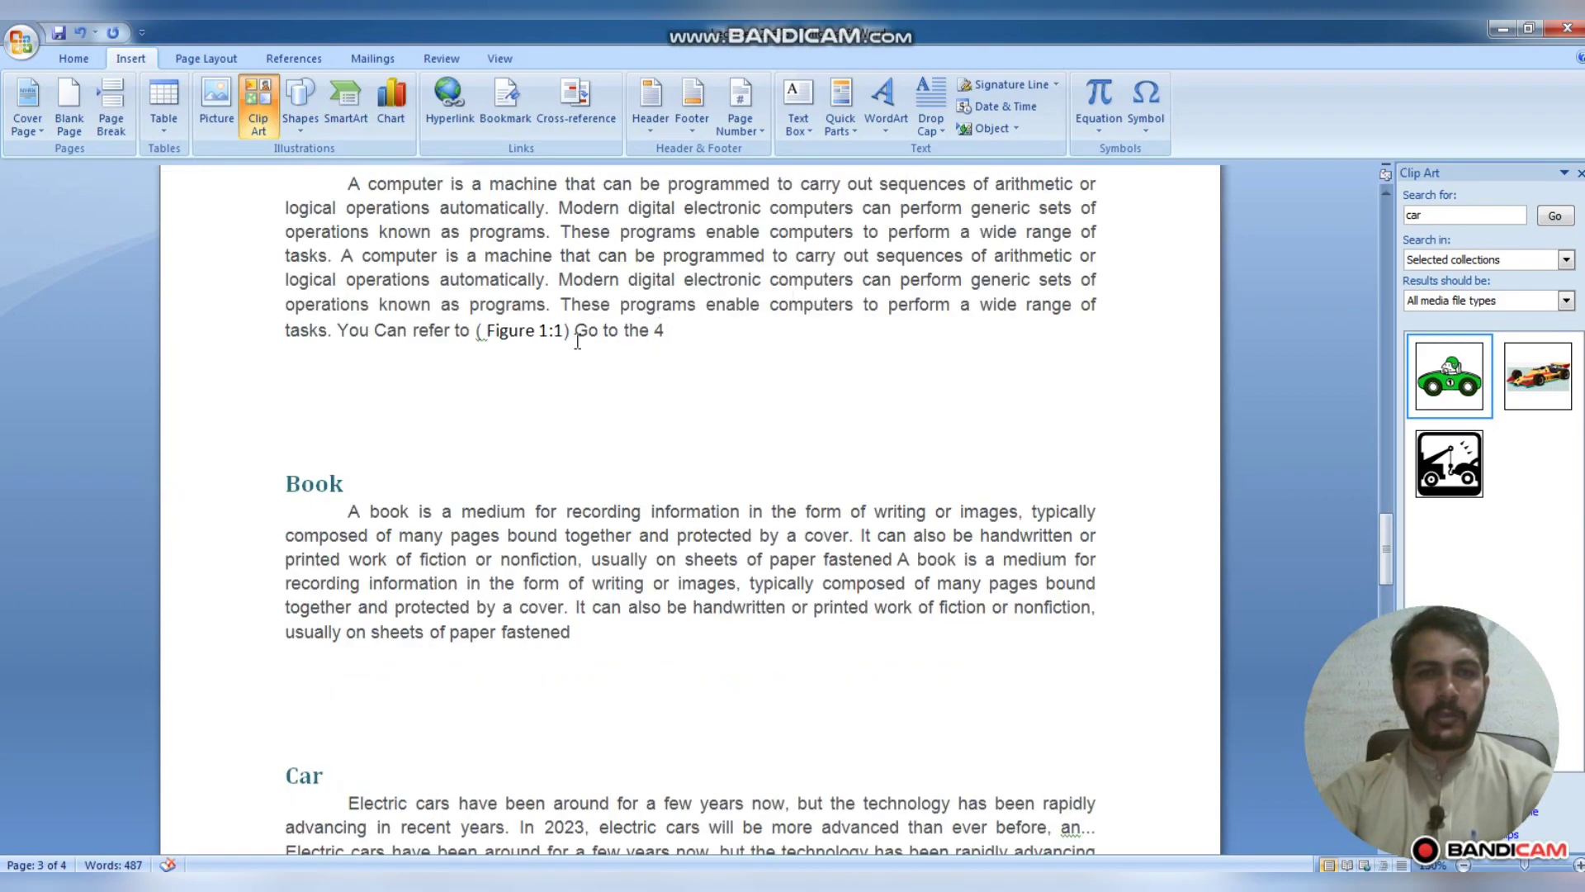
pyautogui.keyDown('ctrl'); pyautogui.click(535, 339); pyautogui.keyUp('ctrl')
pyautogui.scroll(12, 623, 443)
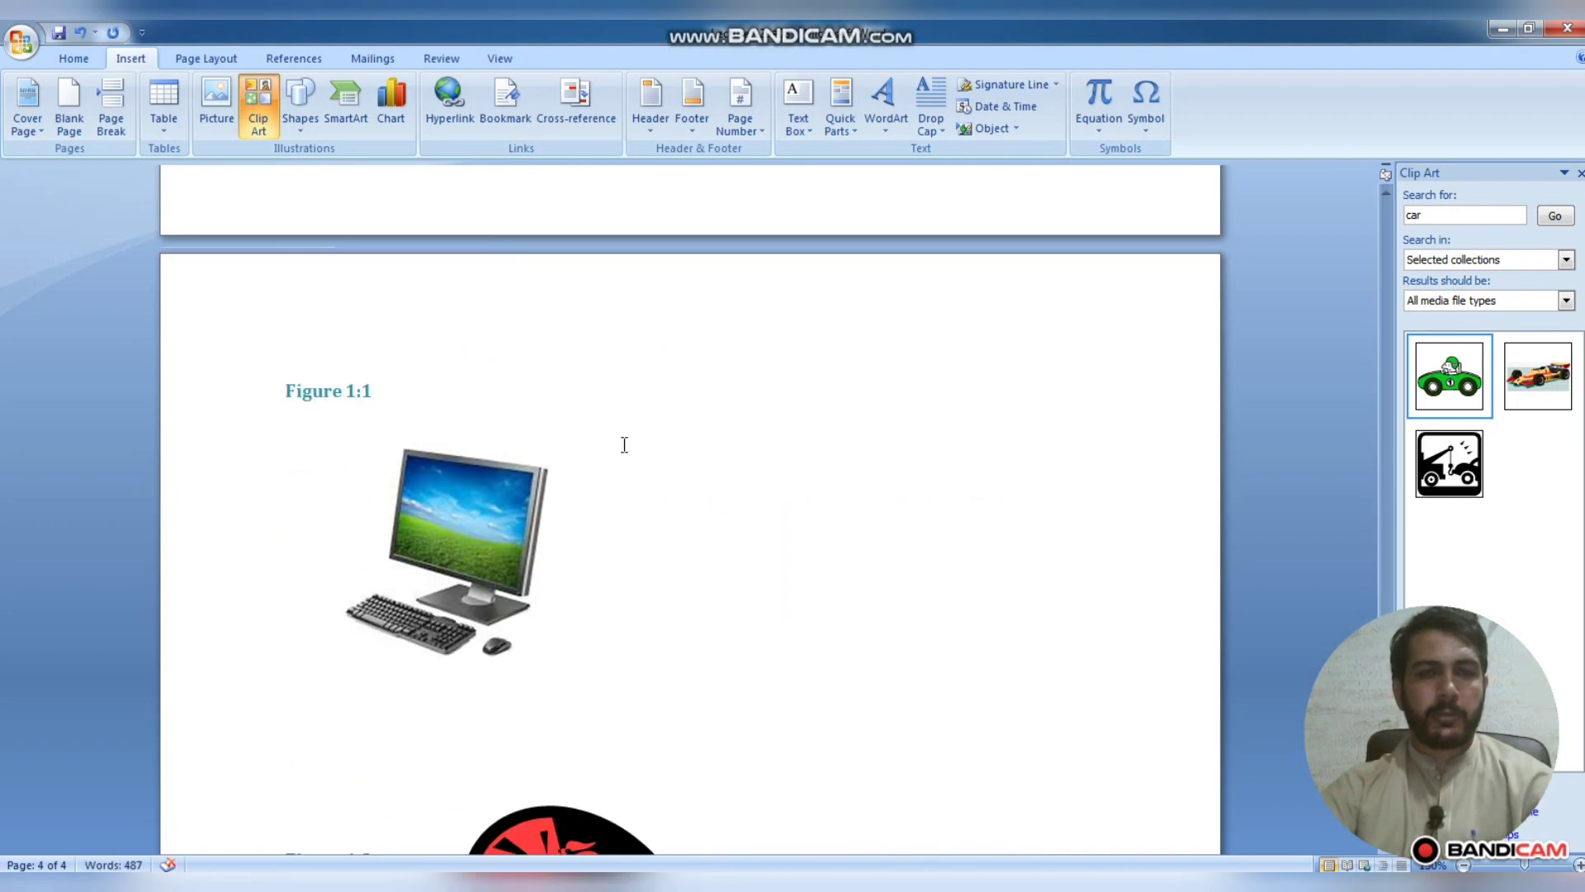
pyautogui.click(586, 516)
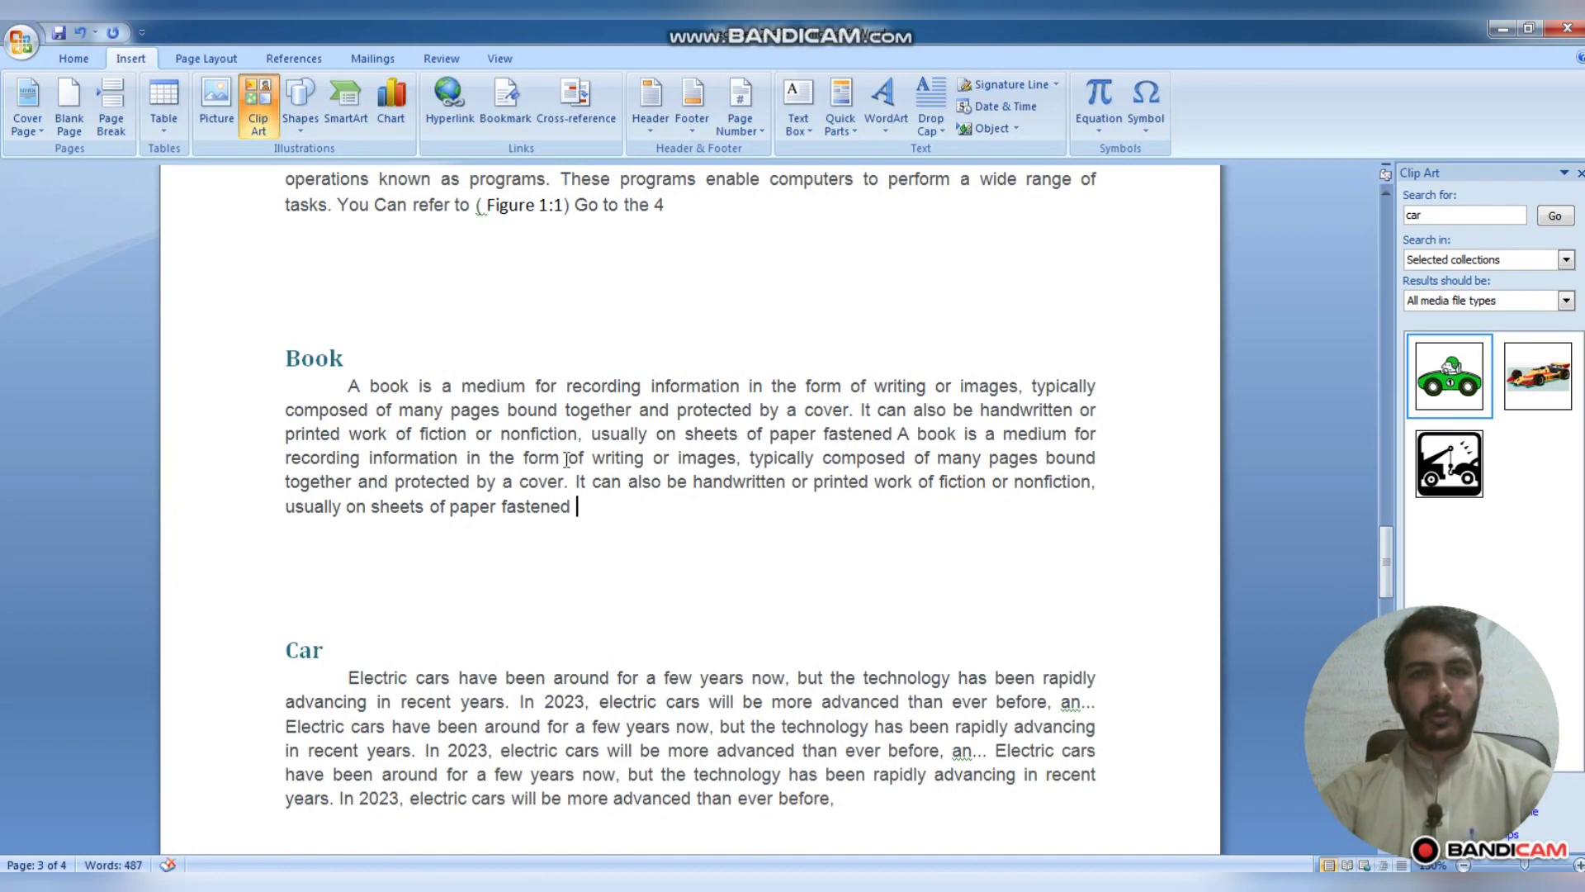
pyautogui.click(575, 101)
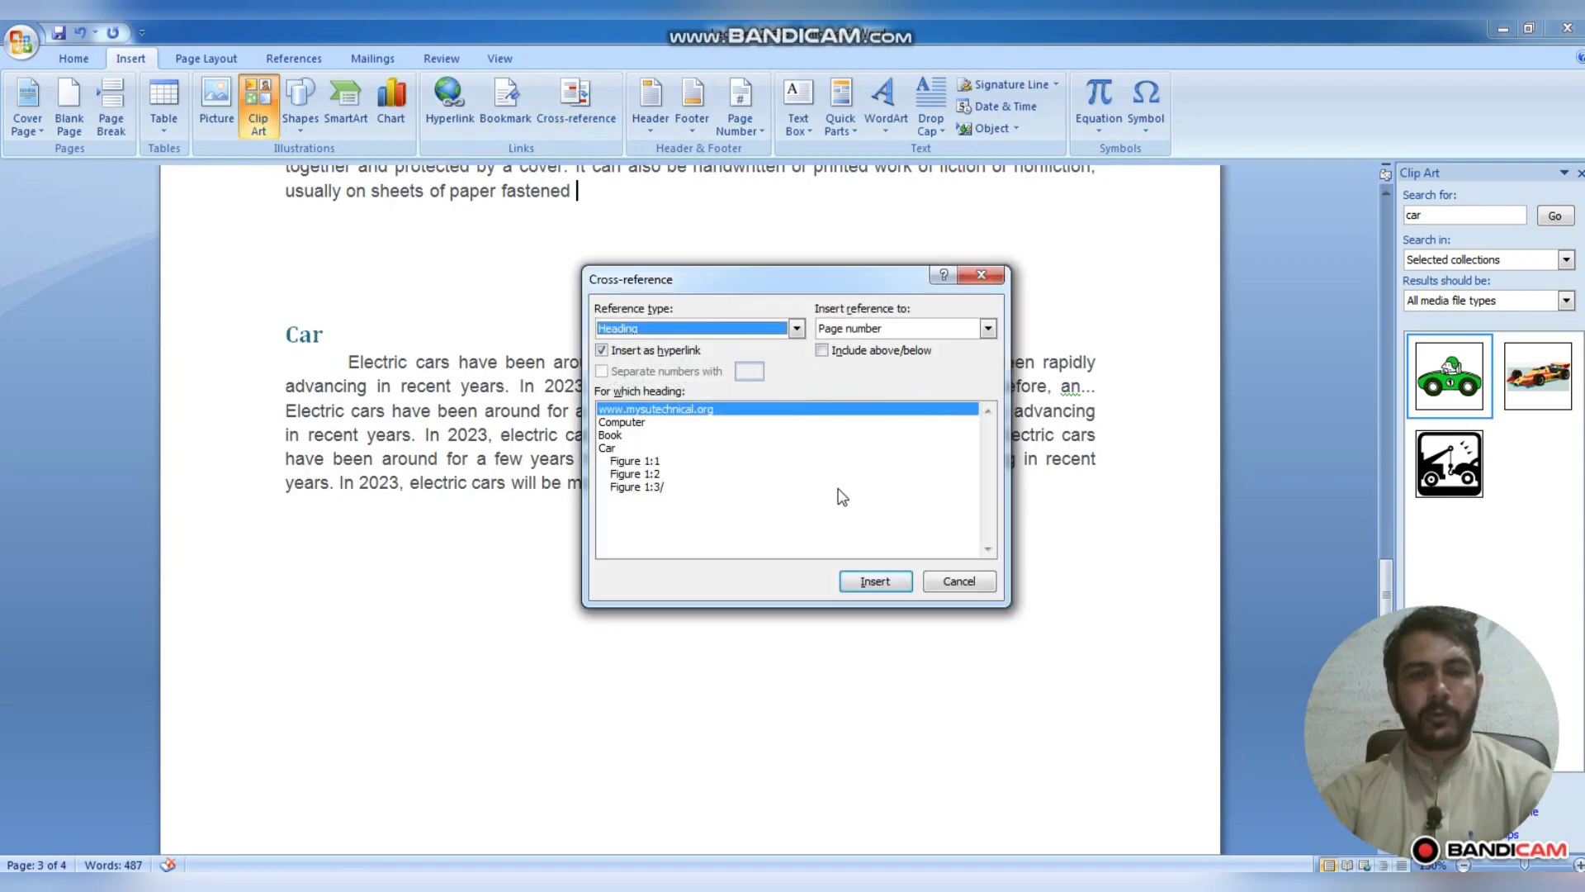
pyautogui.click(988, 275)
# Look over the figures on the last page and place the insertion point at the end of the Computer paragraph
pyautogui.scroll(3, 610, 396)
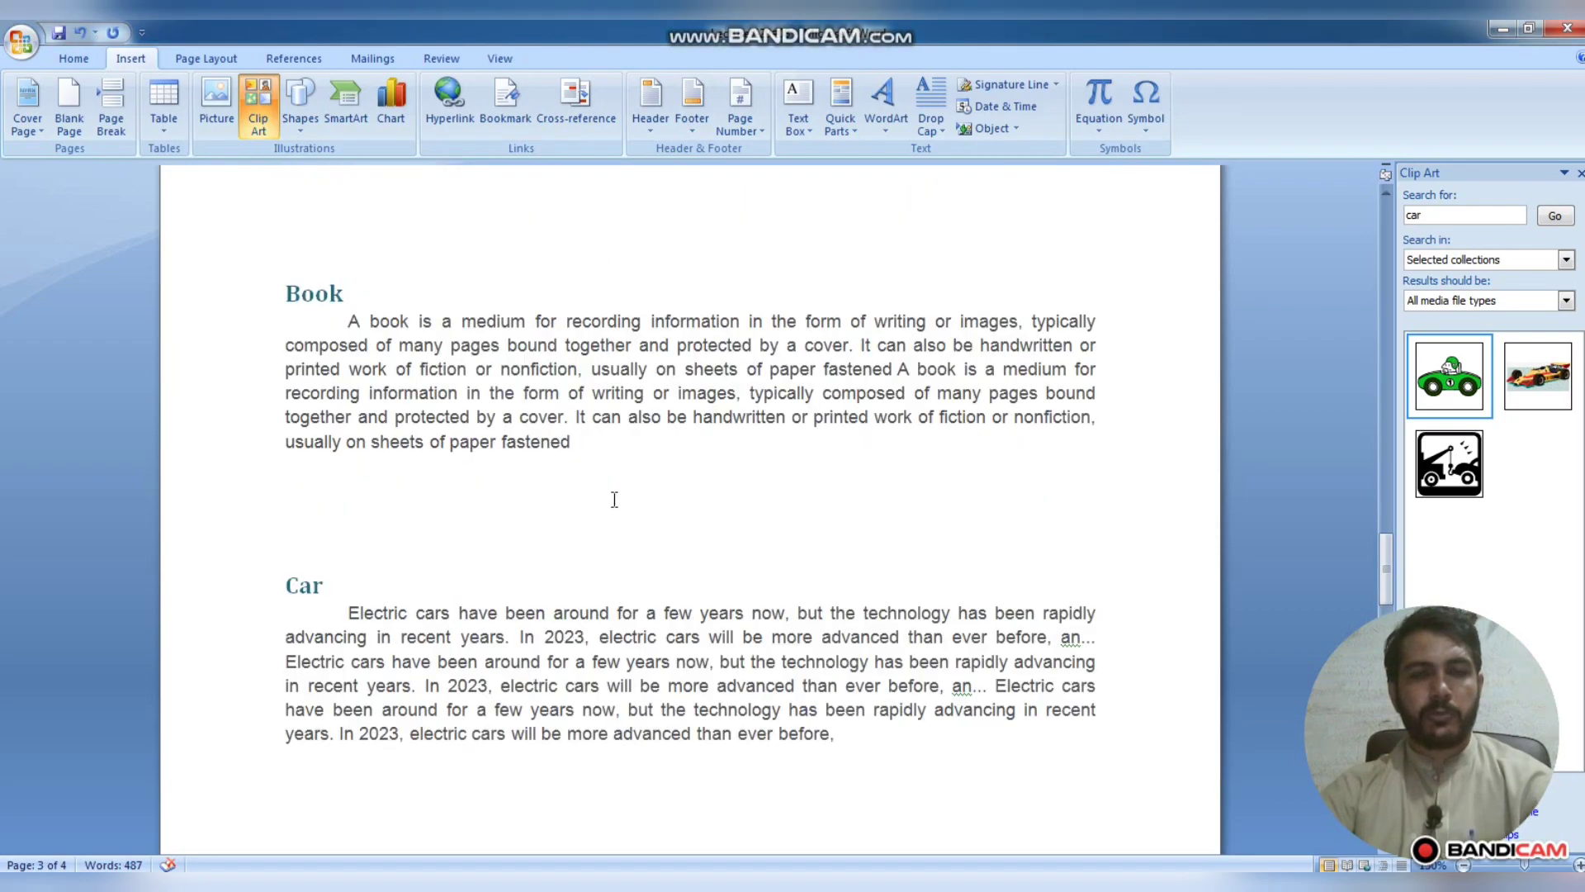
pyautogui.scroll(-15, 589, 501)
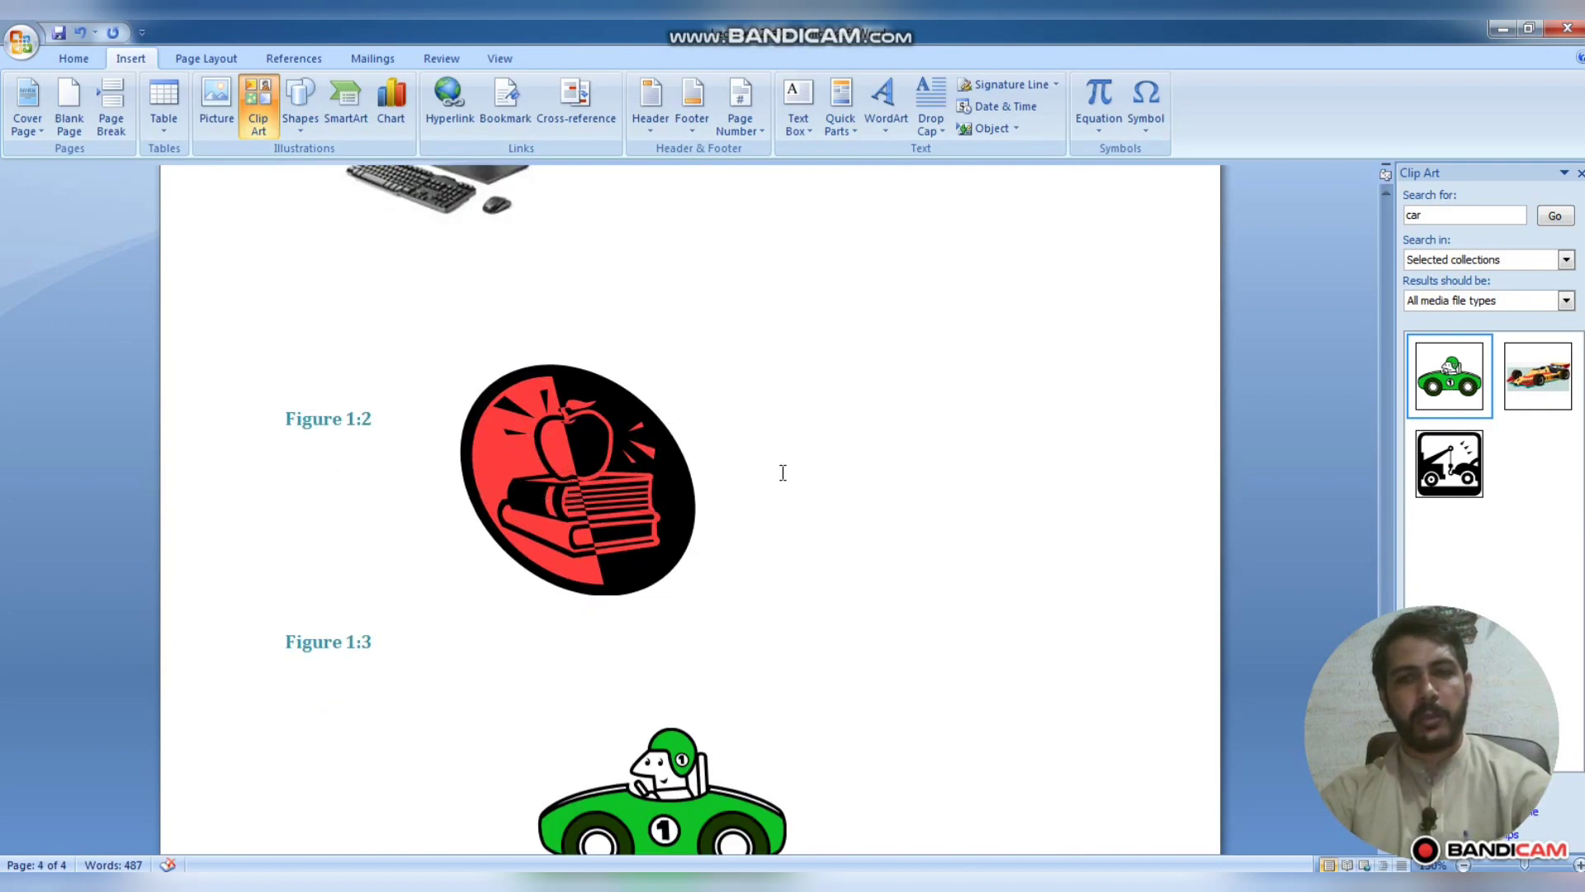
pyautogui.scroll(12, 755, 495)
pyautogui.scroll(7, 758, 497)
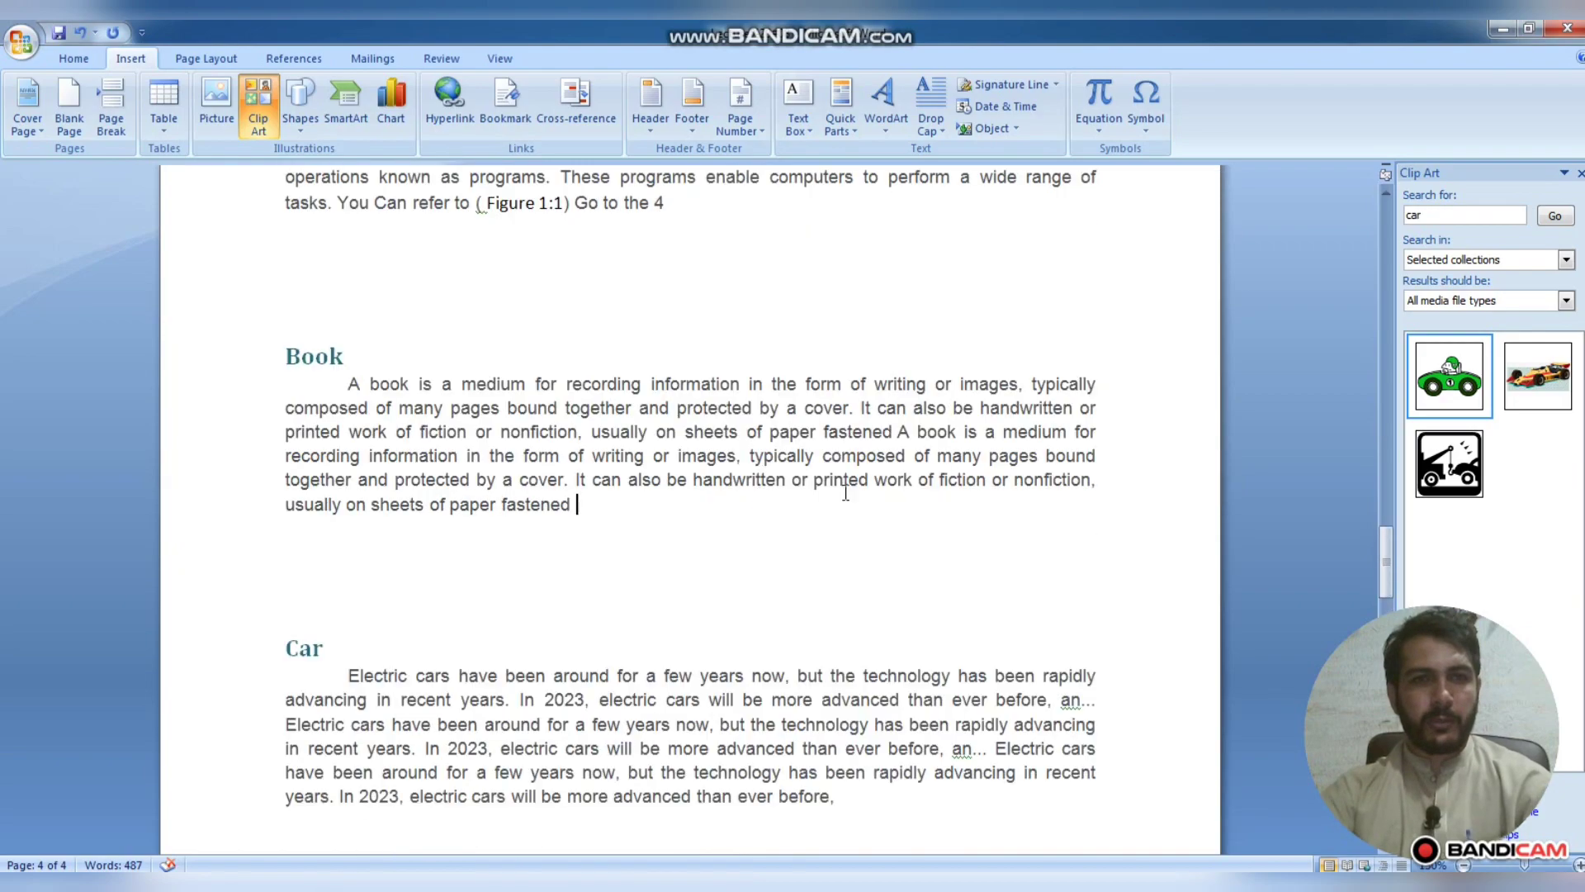
pyautogui.click(691, 399)
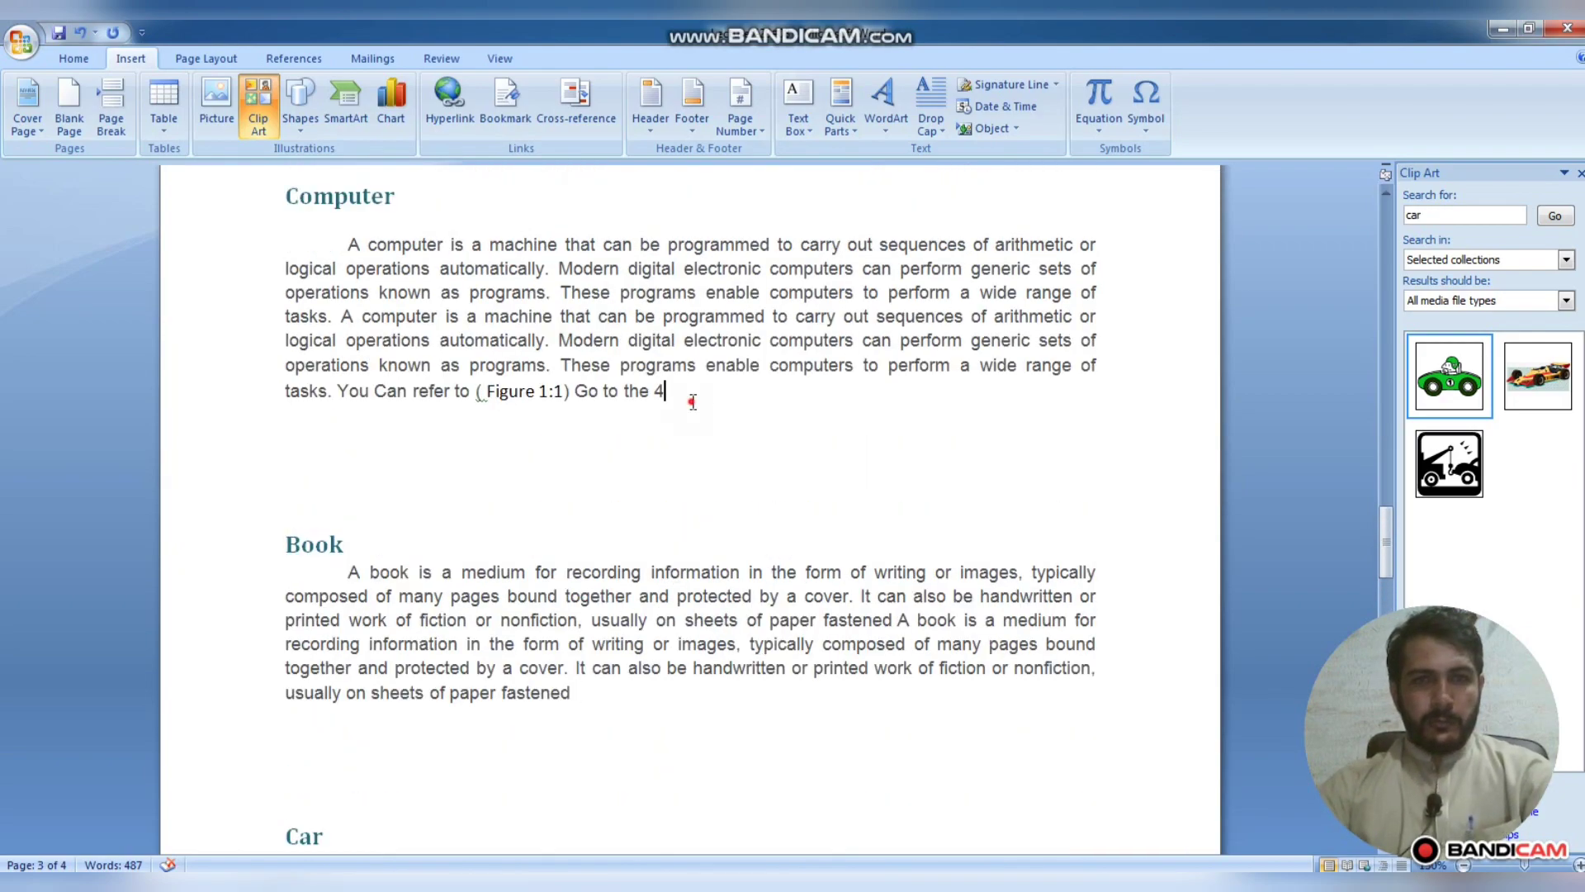